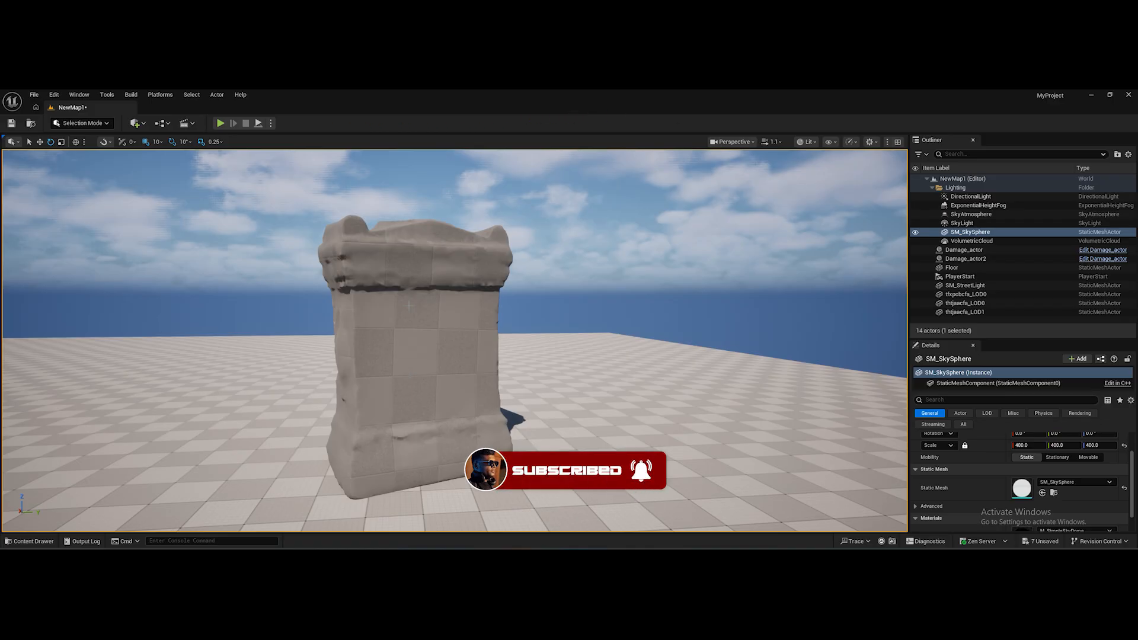
Examine the stone pillar in the level and preview the thtjaacfa_4K_Albedo_LOD5 texture from the structure folder
mouse_move(409, 305)
right_mouse_down()
mouse_move(366, 313)
mouse_move(397, 312)
right_mouse_up()
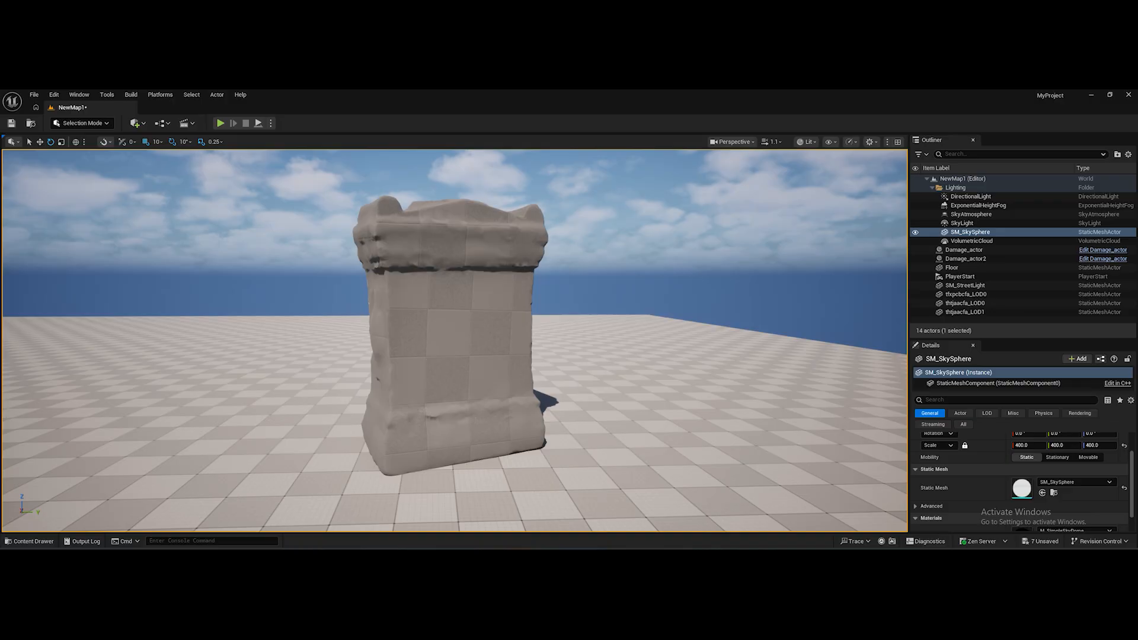
mouse_move(398, 313)
right_mouse_down()
mouse_move(415, 310)
mouse_move(392, 311)
mouse_move(394, 296)
right_mouse_up()
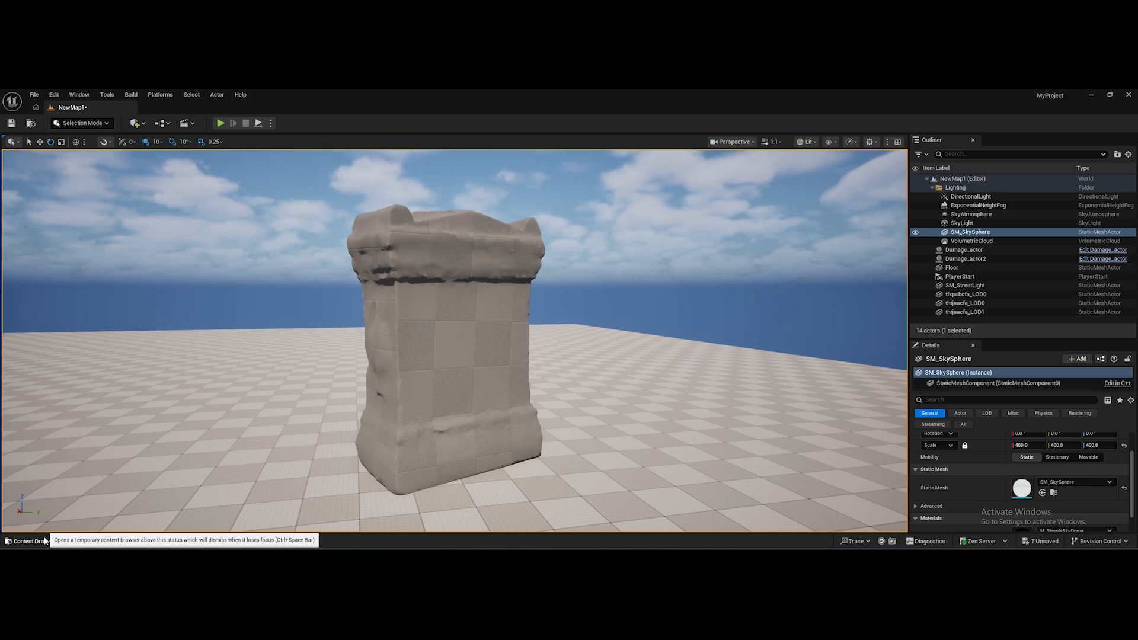
left_click(45, 540)
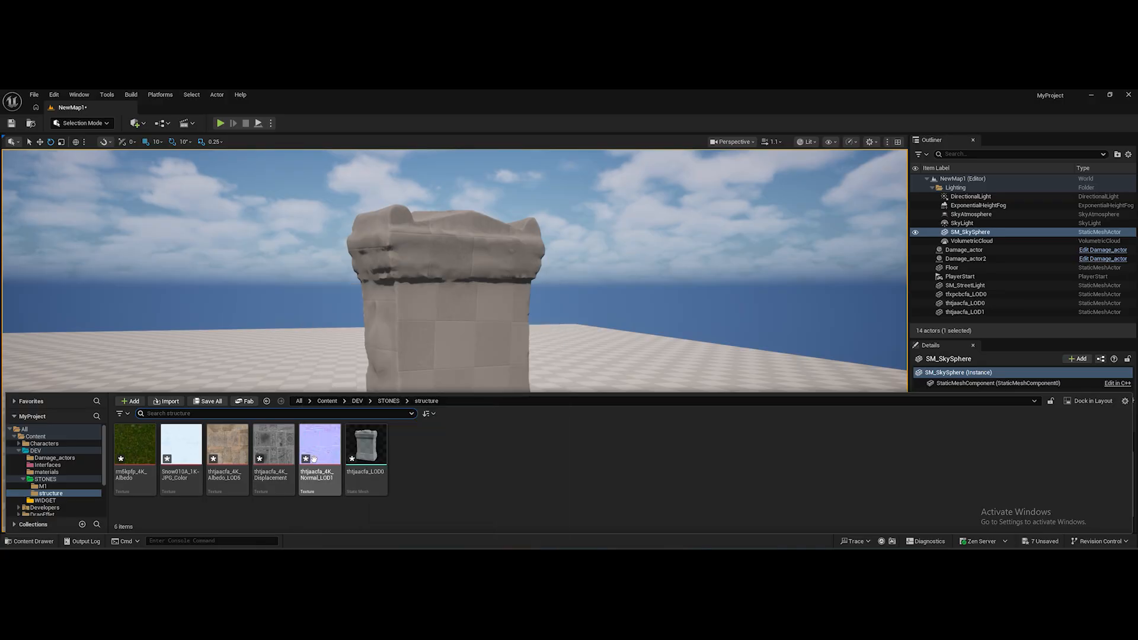
double_click(227, 451)
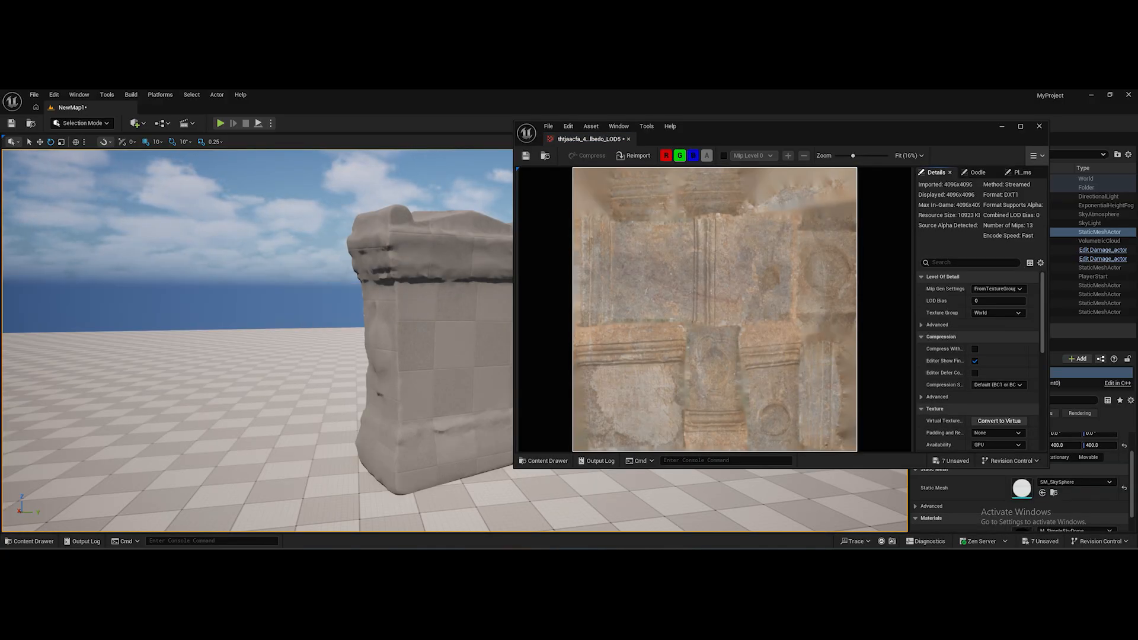
left_click(1040, 126)
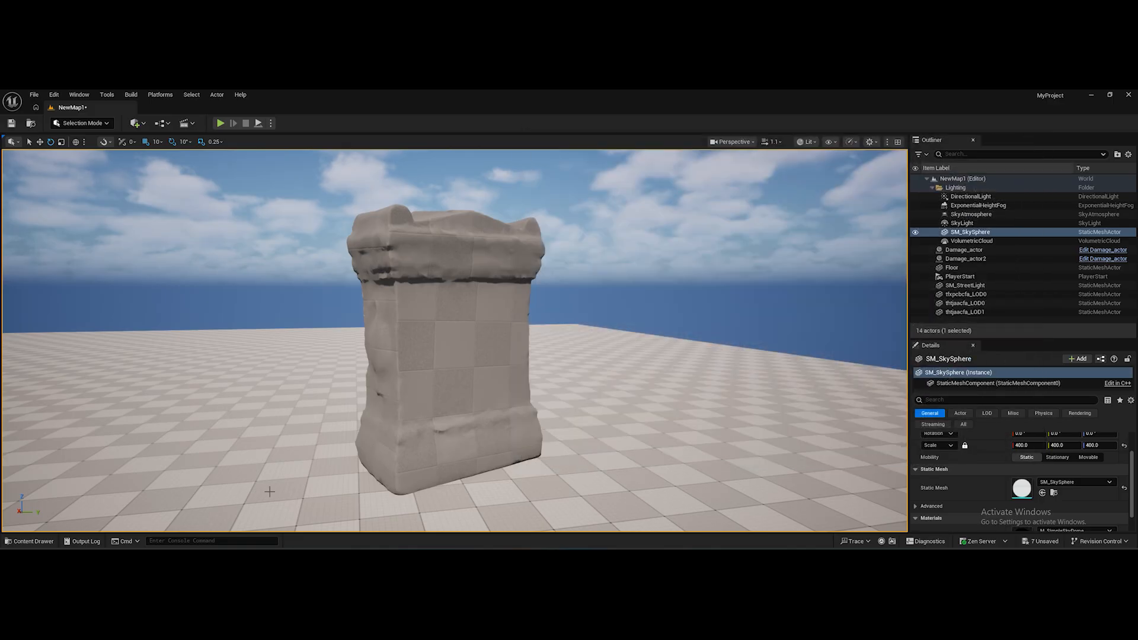
Preview the rm5kpfp_4K_Albedo moss texture from the structure folder up close
left_click(30, 541)
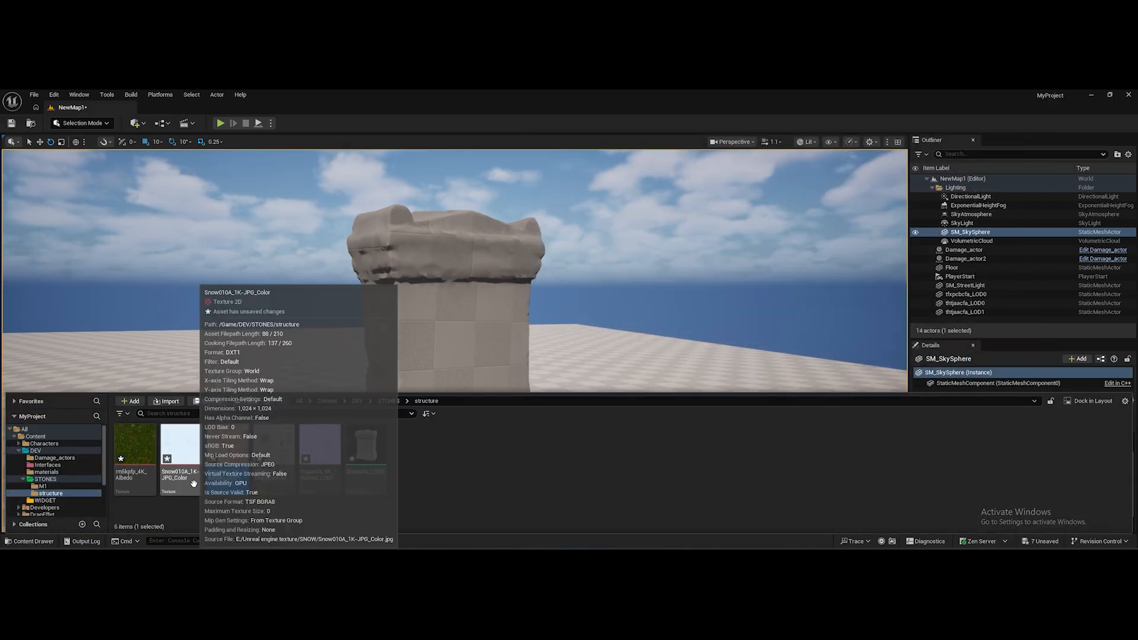
double_click(136, 440)
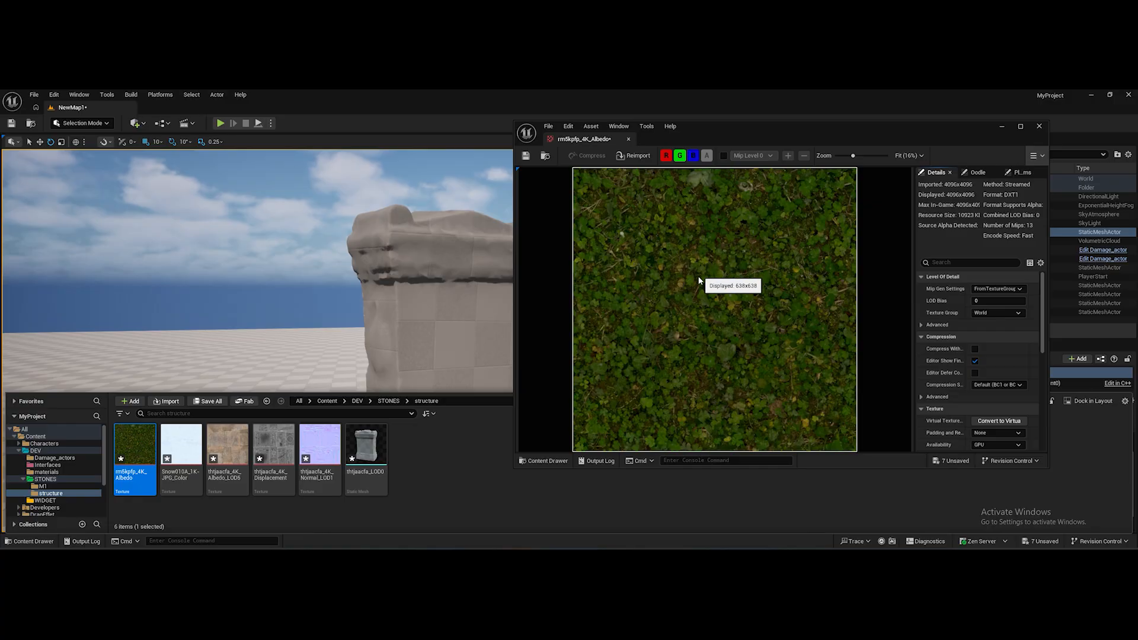
scroll(697, 283, "up", 1)
scroll(697, 284, "up", 1)
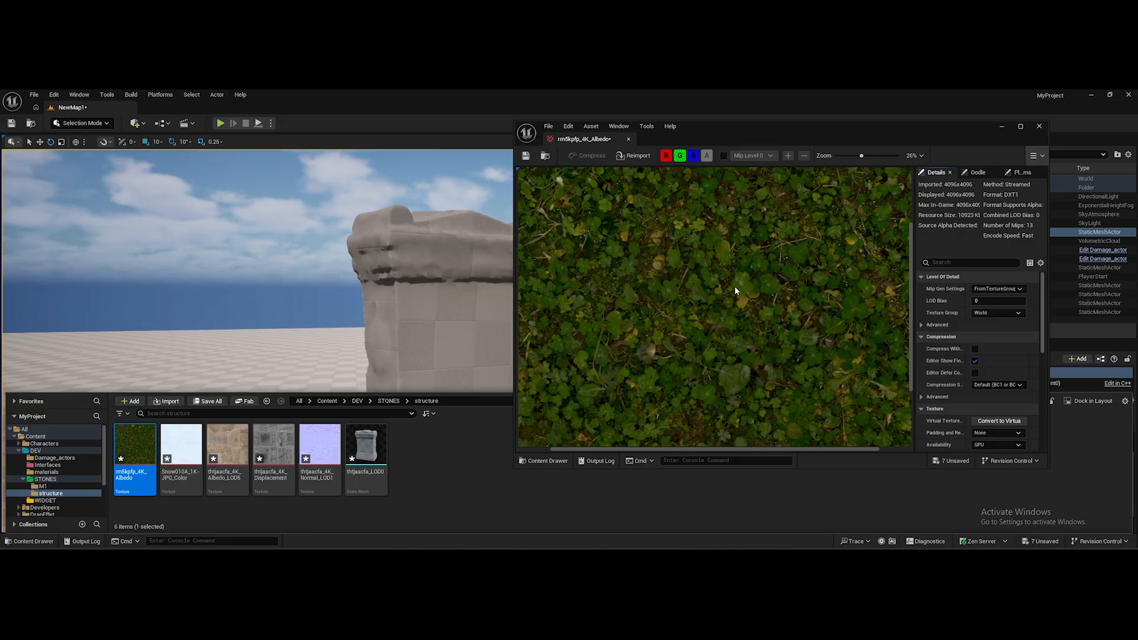
scroll(649, 279, "down", 2)
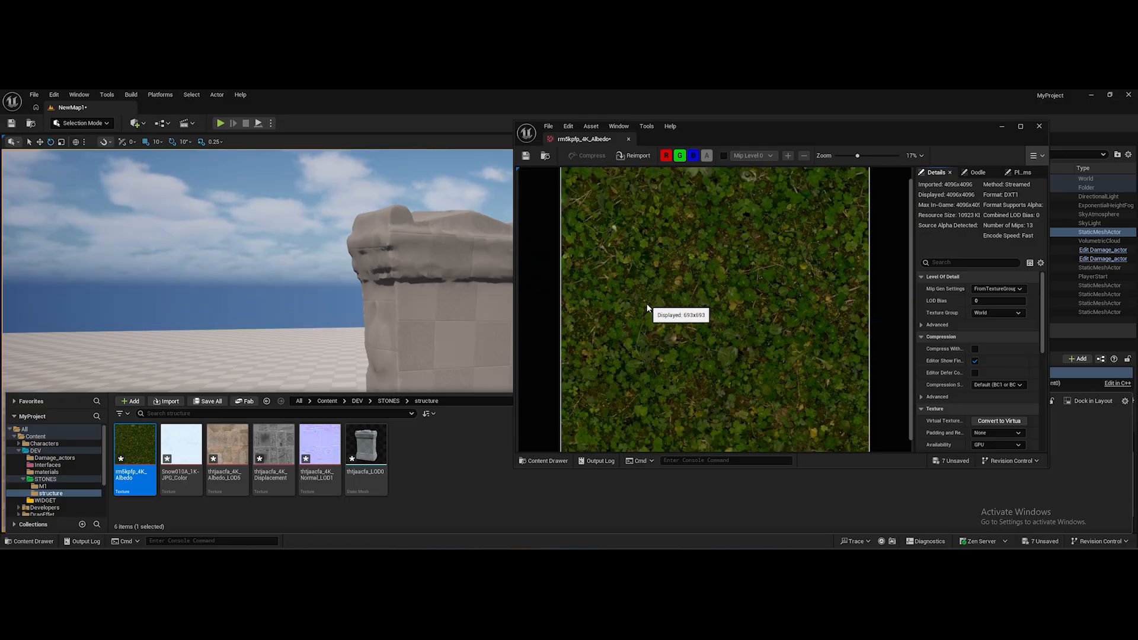
scroll(658, 312, "down", 1)
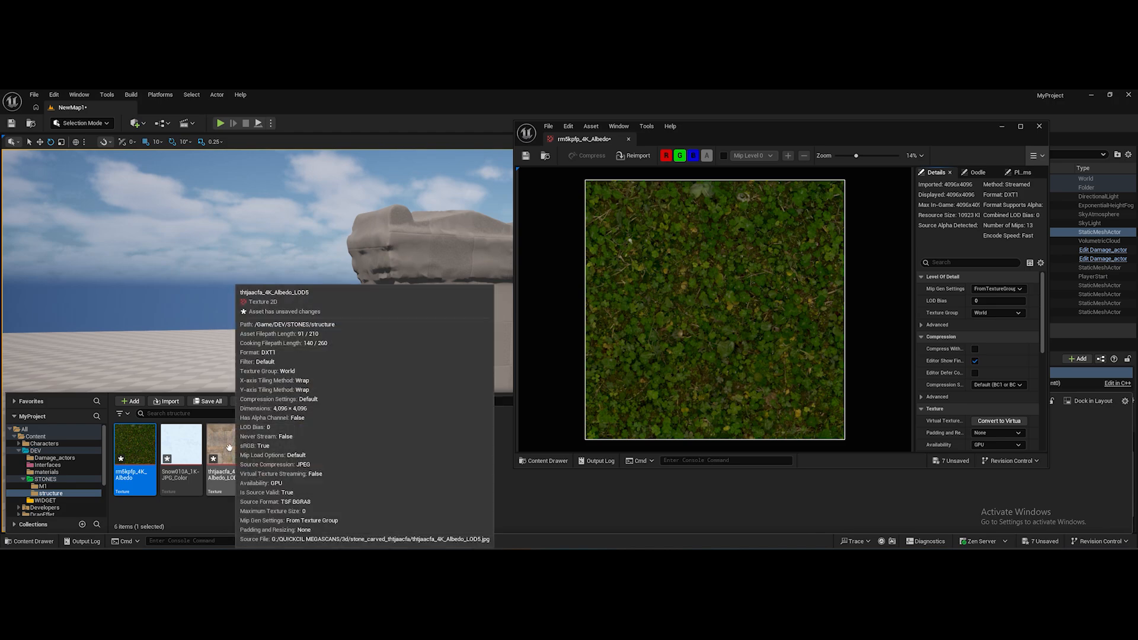
mouse_move(224, 444)
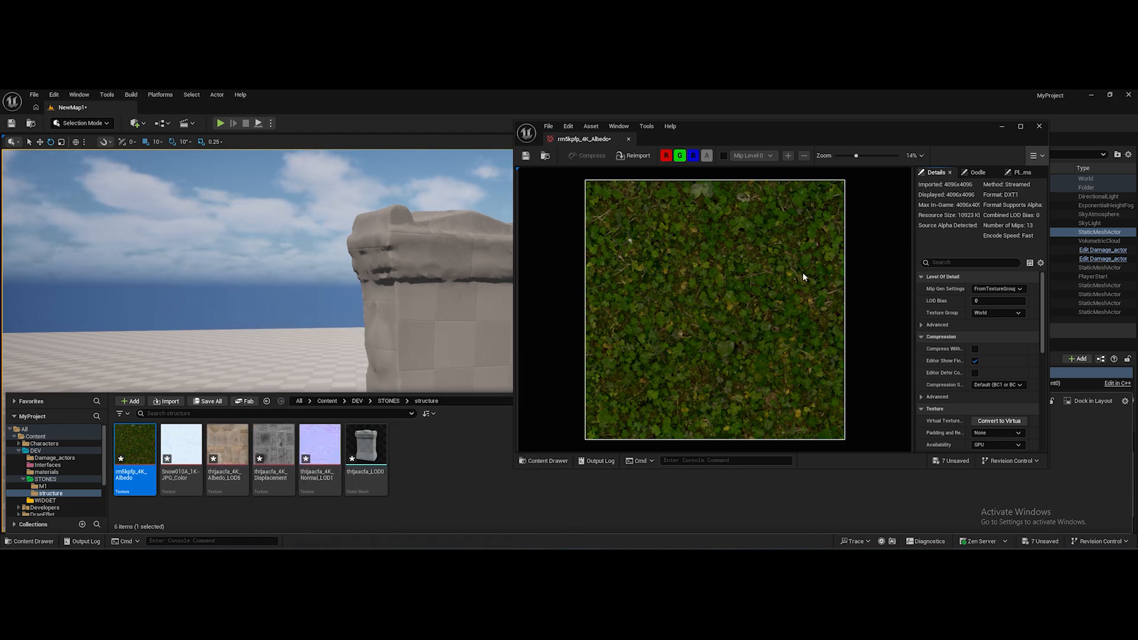
left_click(1001, 127)
Create a new material named Material_M in the structure folder
left_click(430, 485)
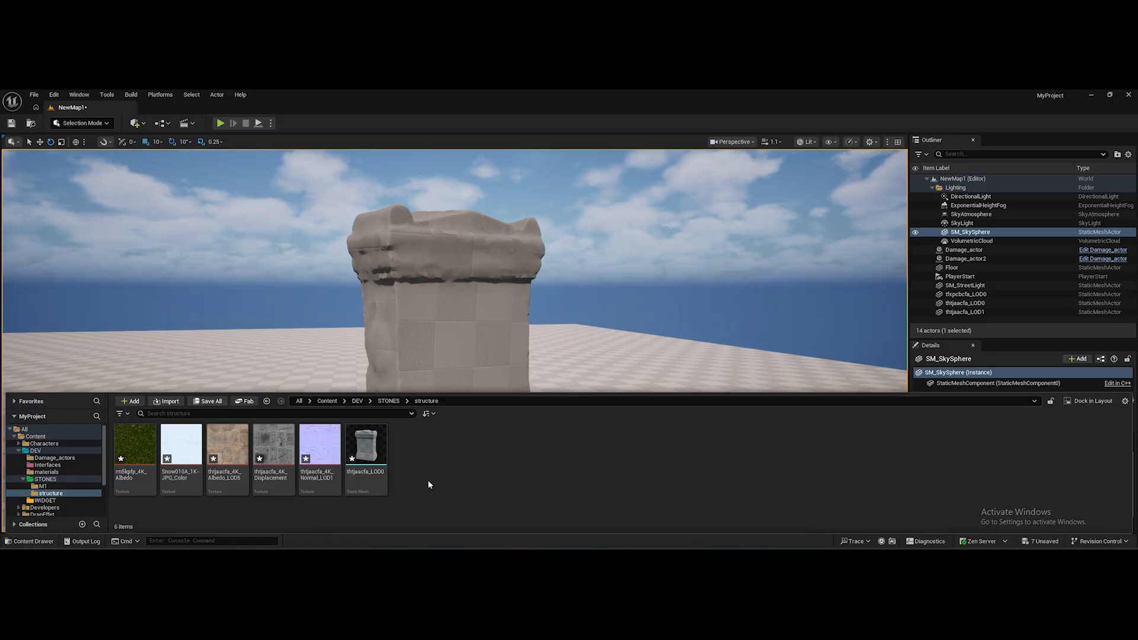
right_click(424, 461)
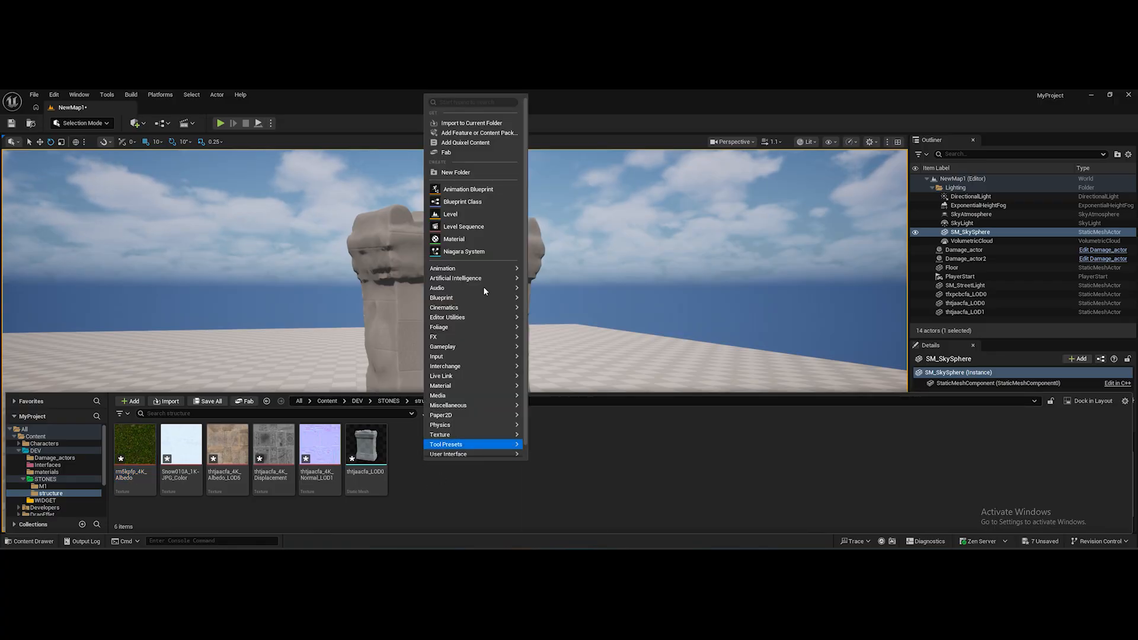
mouse_move(479, 386)
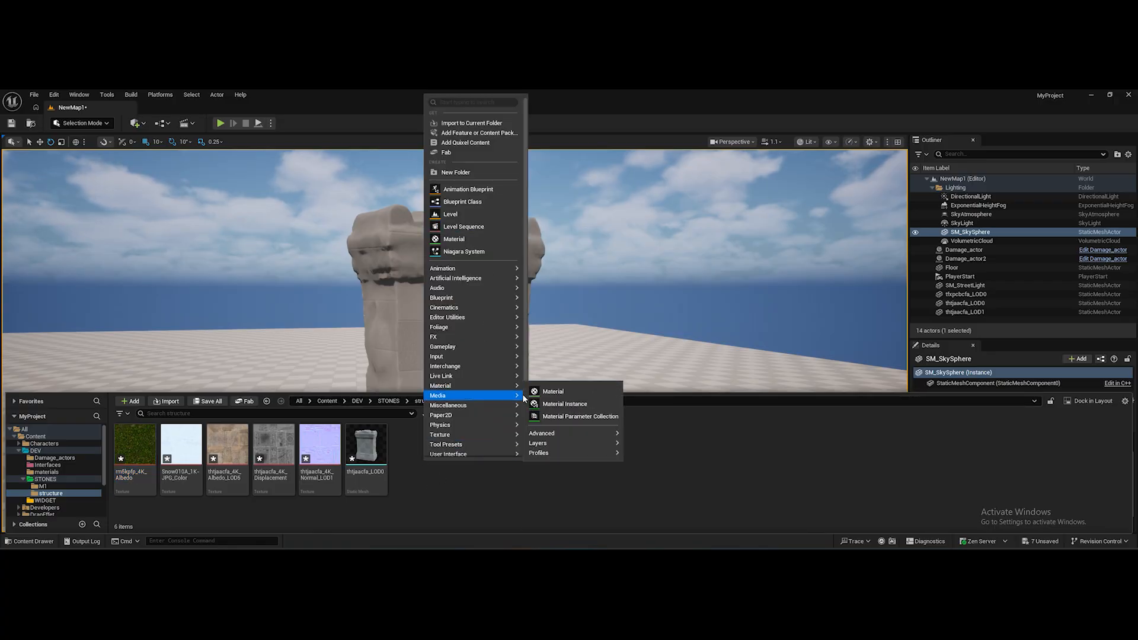
left_click(588, 391)
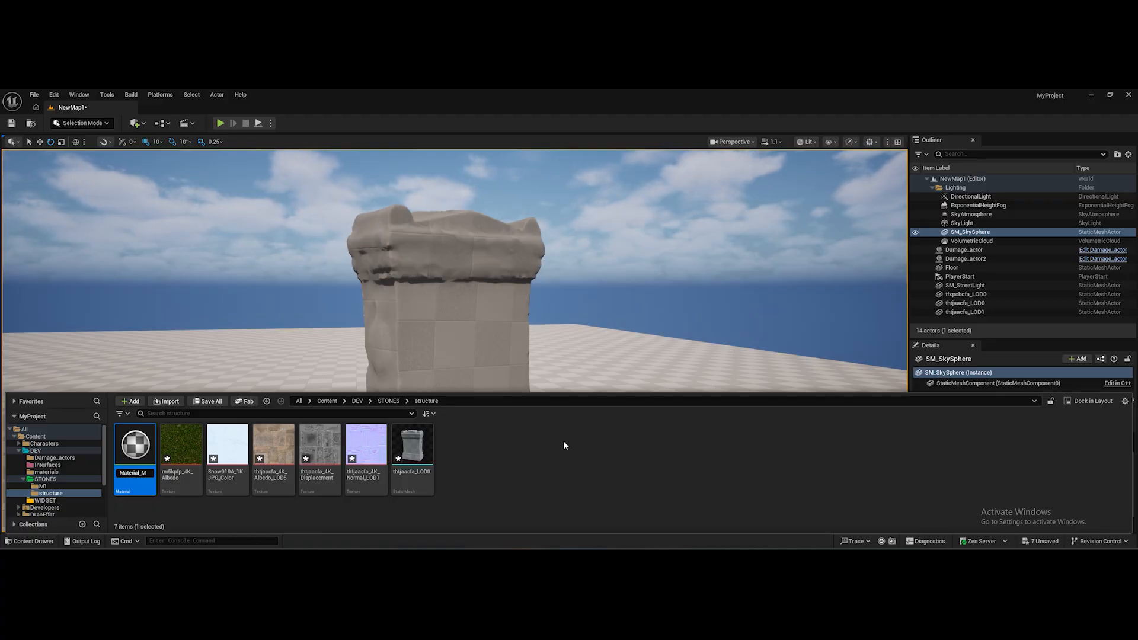
key("Return")
Create a material instance of Material_M named Material_M_Inst
right_click(131, 445)
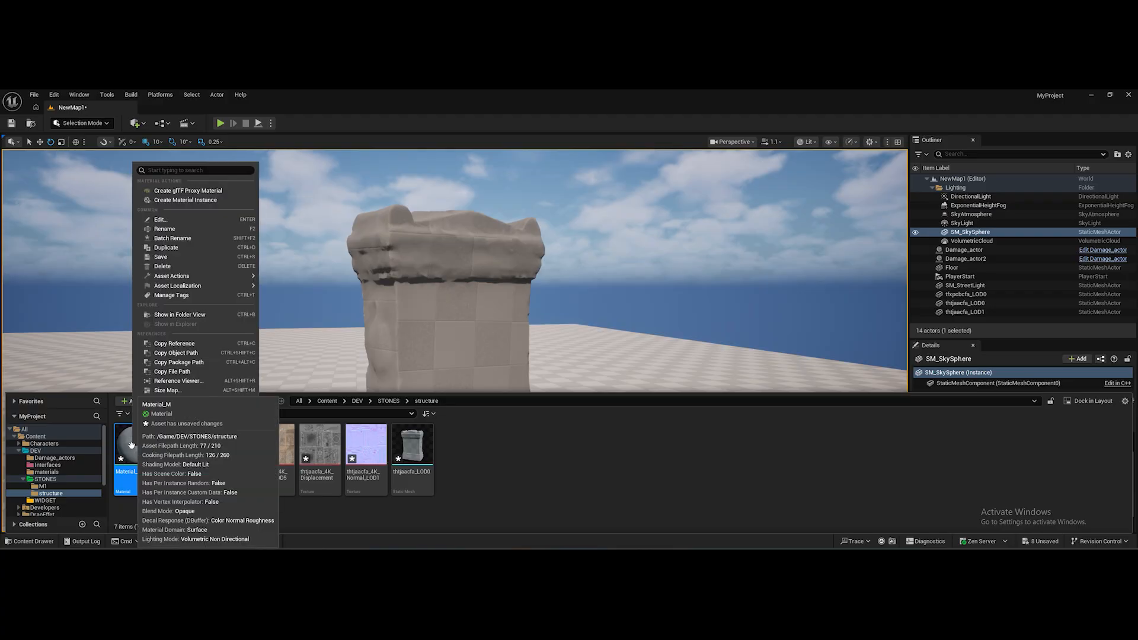
left_click(186, 202)
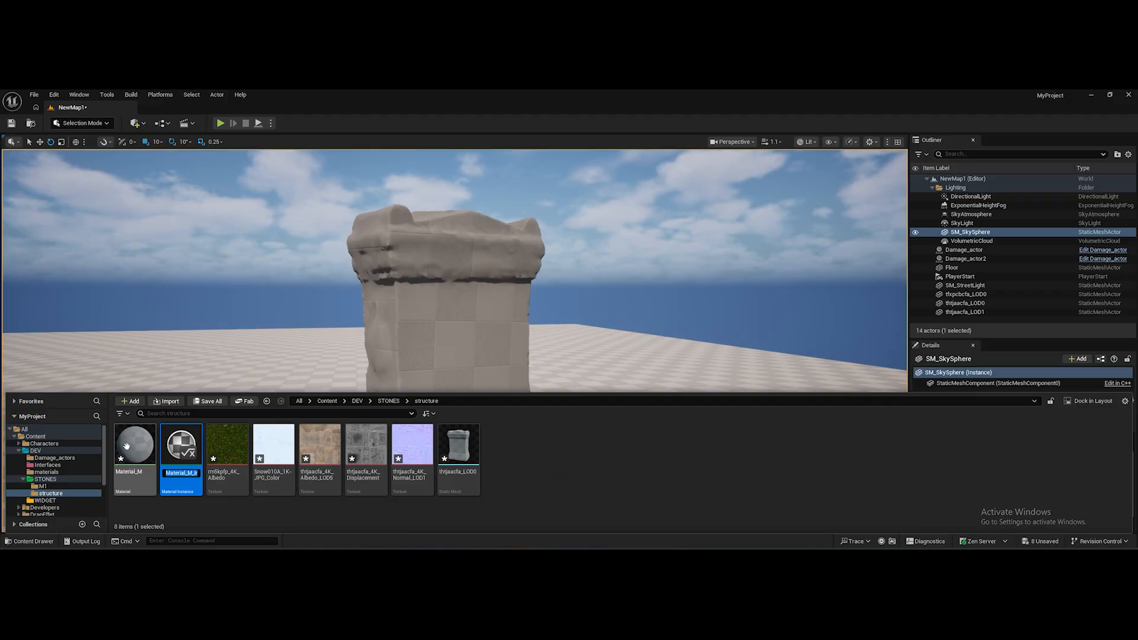
key("Return")
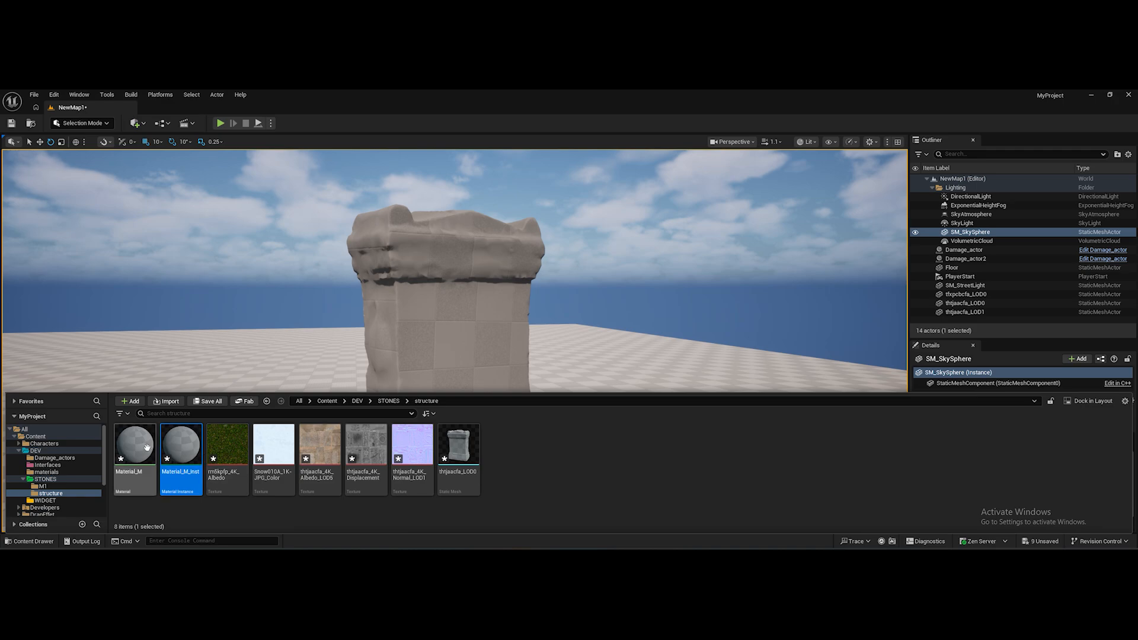
Open Material_M and add the thtjaacfa albedo, displacement and normal textures to its graph
double_click(149, 451)
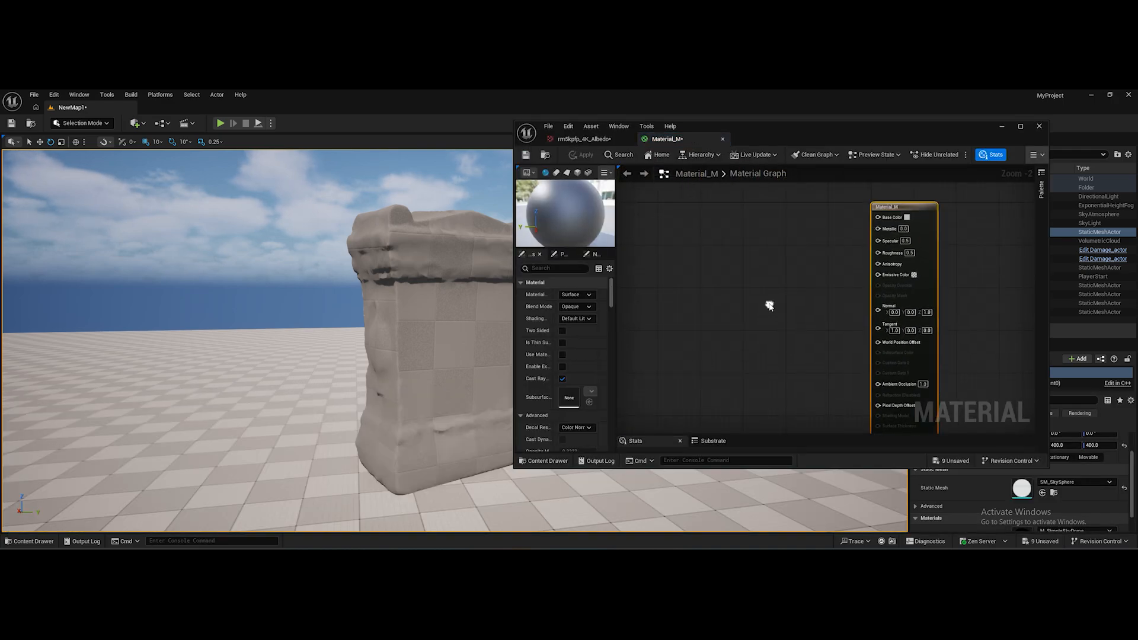
scroll(845, 276, "up", 2)
right_click_drag(850, 264, 843, 320)
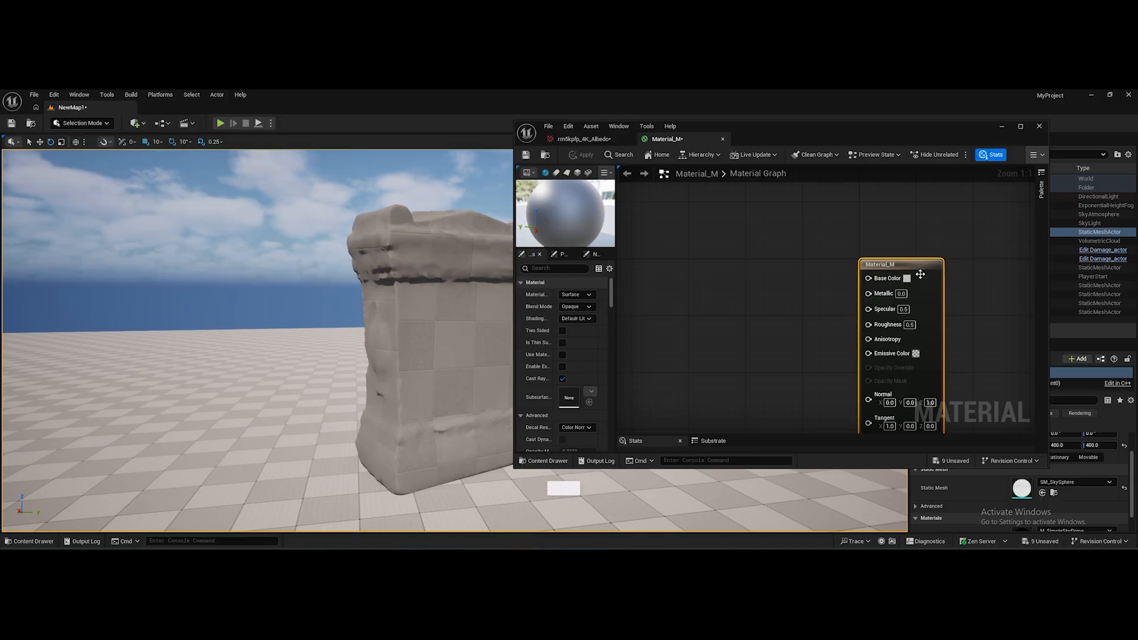
right_click_drag(739, 307, 806, 261)
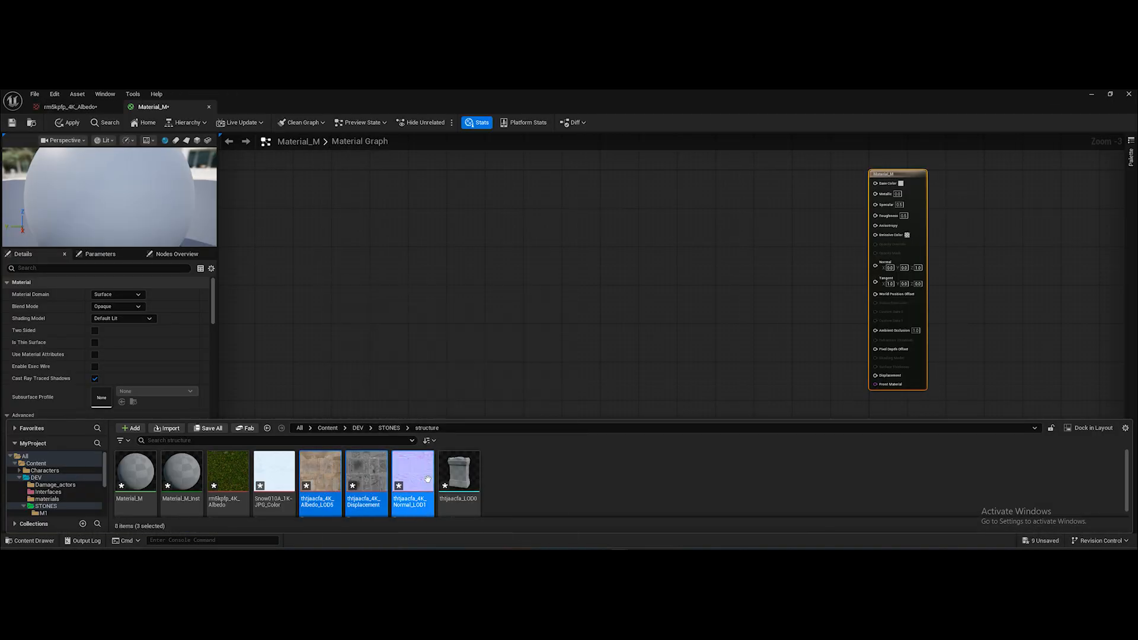
left_click_drag(332, 474, 768, 466)
scroll(596, 253, "up", 3)
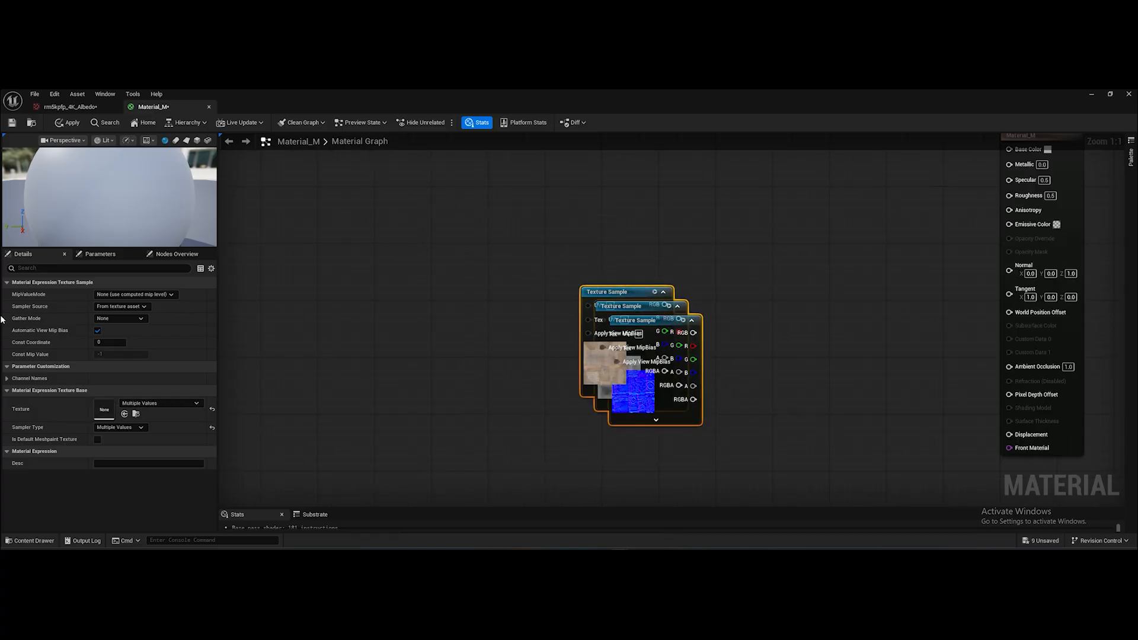
Set the sampler source of the three texture samples to Shared: Wrap and spread the overlapping nodes apart
left_click(126, 308)
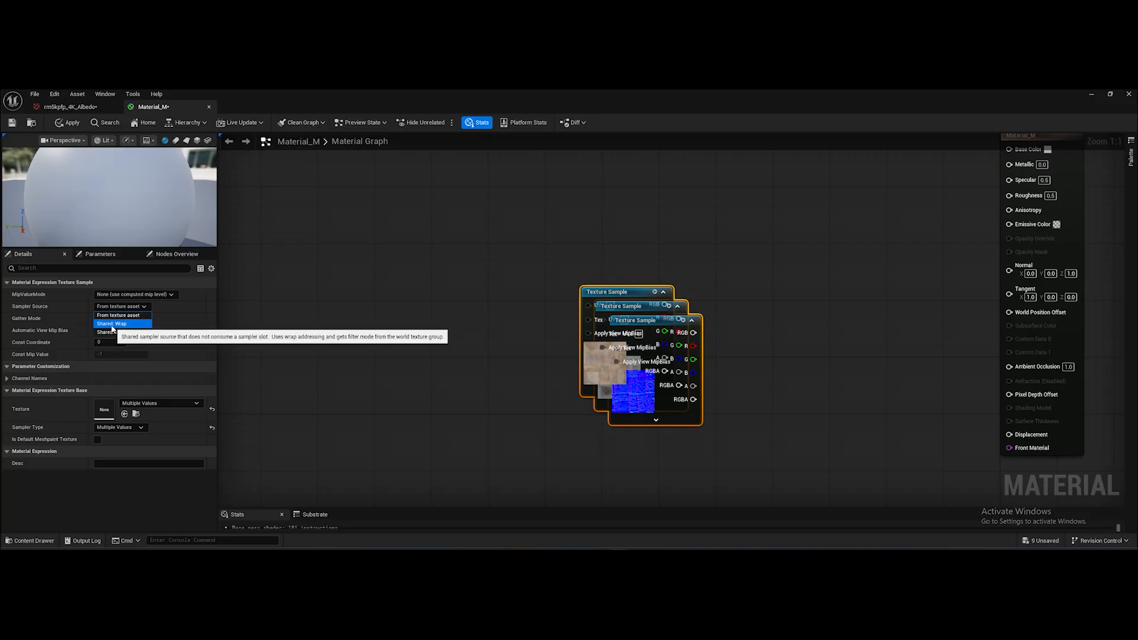
left_click(112, 325)
right_click_drag(558, 252, 493, 327)
left_click(563, 377)
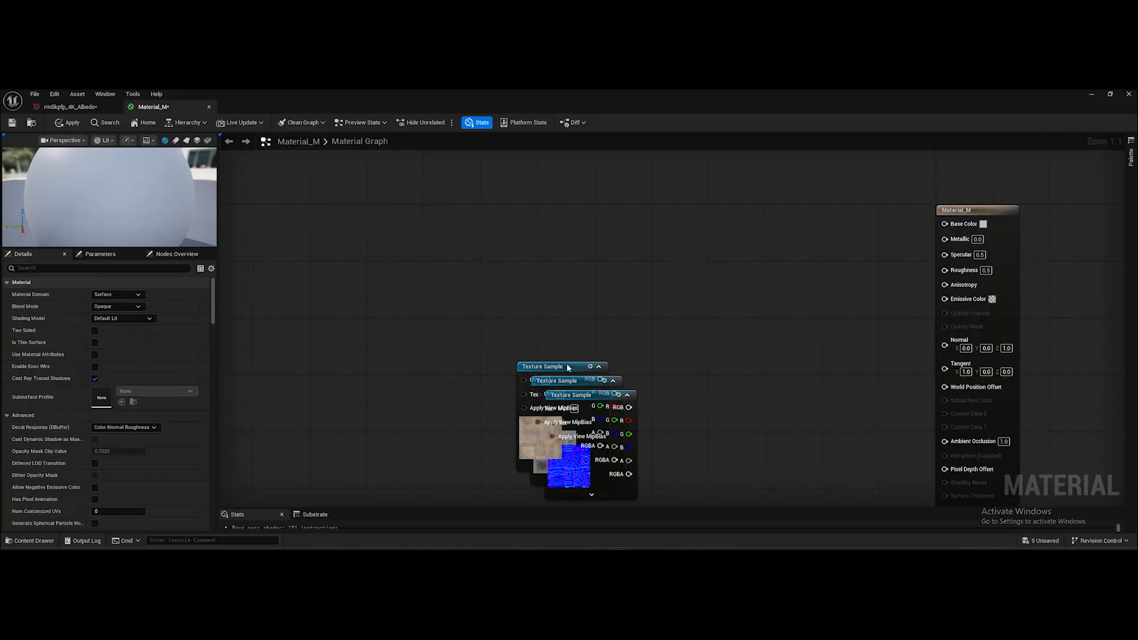
left_click_drag(568, 368, 689, 261)
left_click_drag(629, 408, 683, 396)
left_click(681, 397)
left_click_drag(582, 396, 688, 389)
right_click_drag(688, 390, 614, 319)
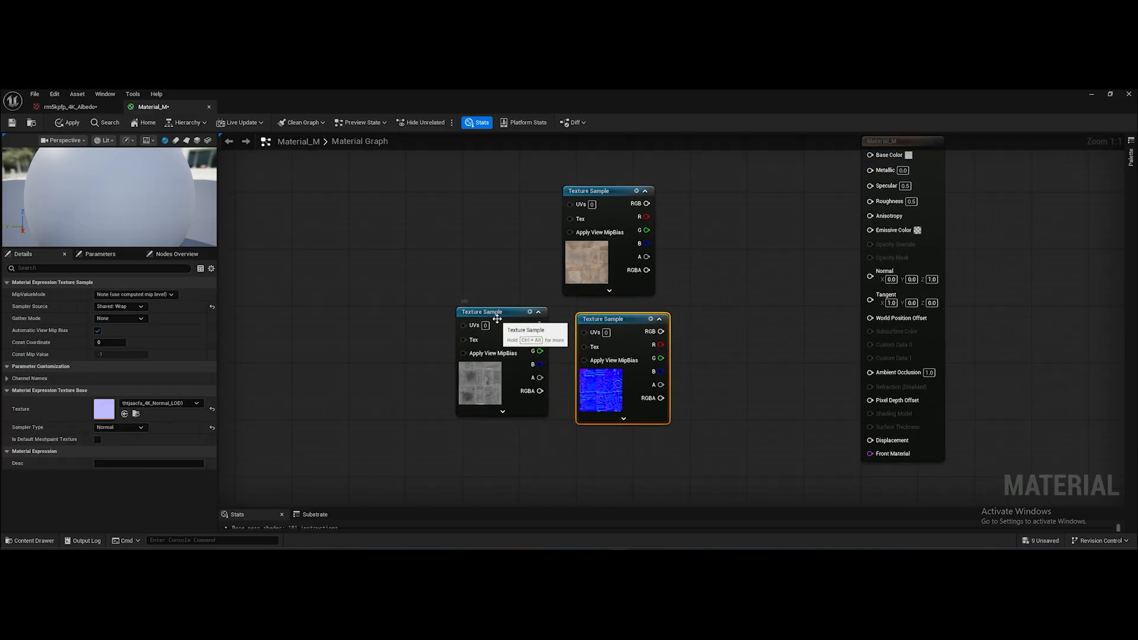
Connect the displacement texture's R output to Displacement and the normal texture's RGB output to Normal
left_click_drag(540, 338, 880, 326)
right_click_drag(762, 339, 790, 460)
left_click_drag(658, 321, 894, 280)
right_click_drag(759, 217, 720, 232)
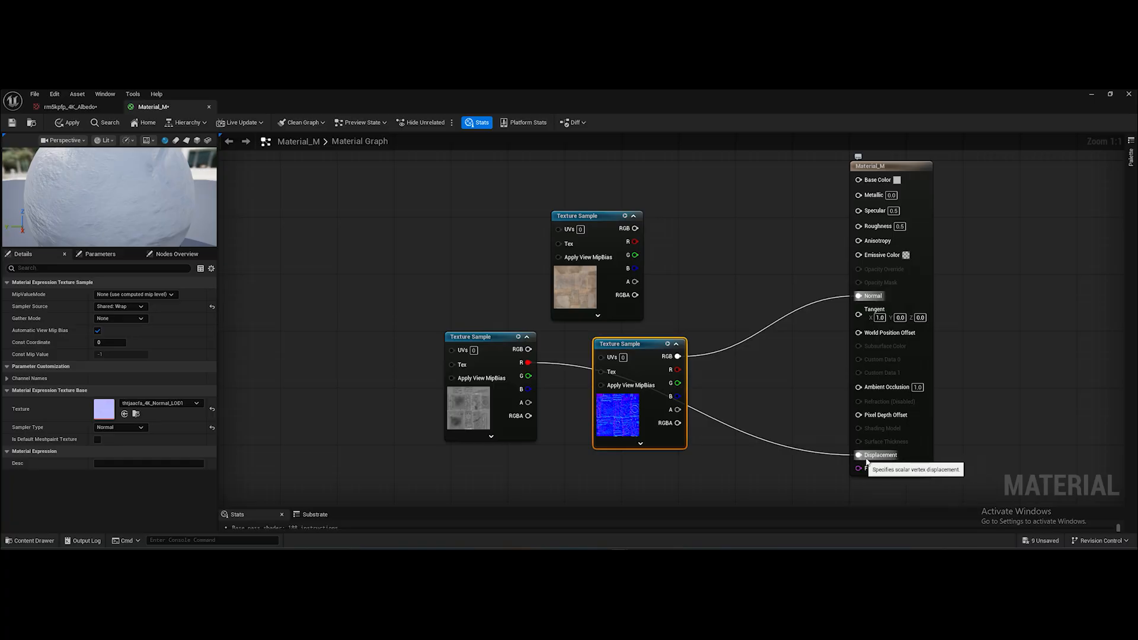
Enable Nanite tessellation in Material_M's settings and set the displacement magnitude to 0.2
left_click(922, 455)
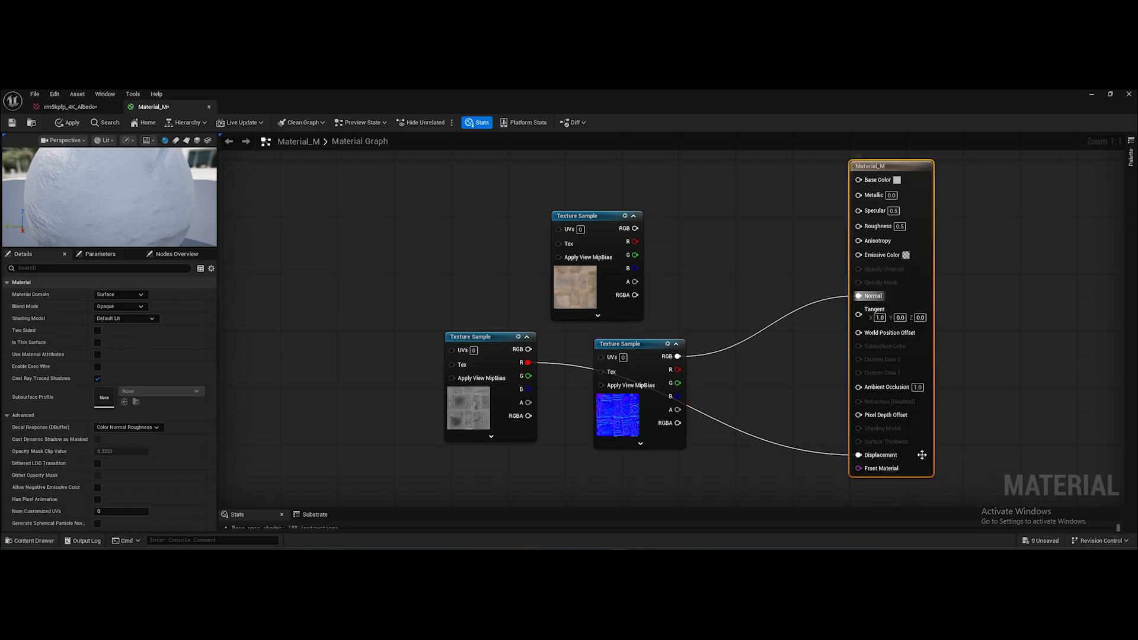
left_click(83, 269)
type("nan")
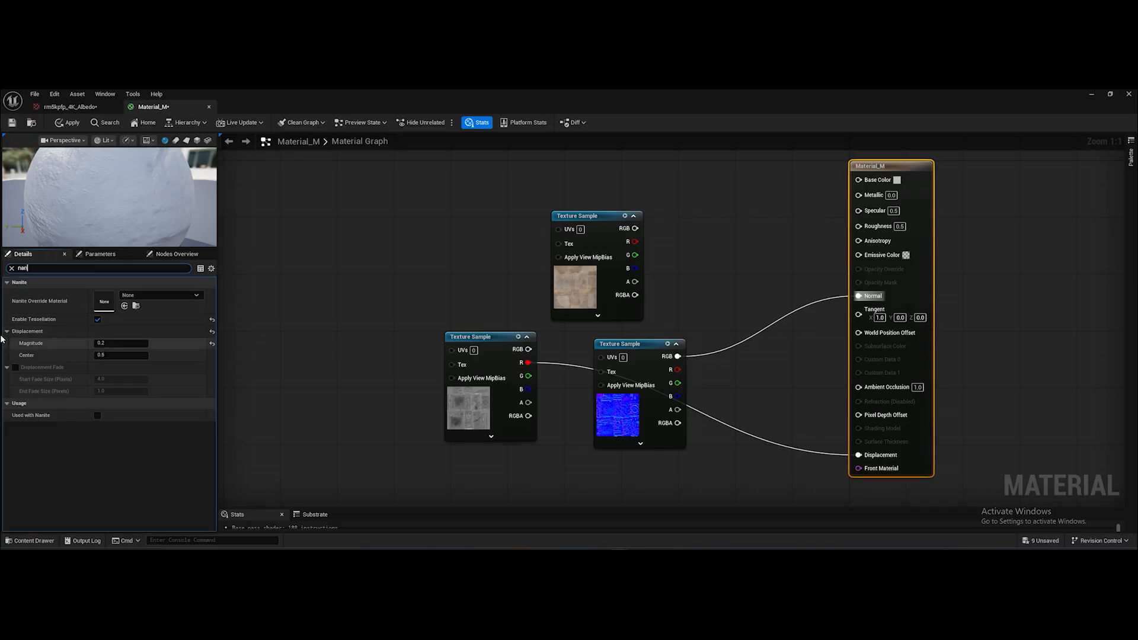
key("BackSpace")
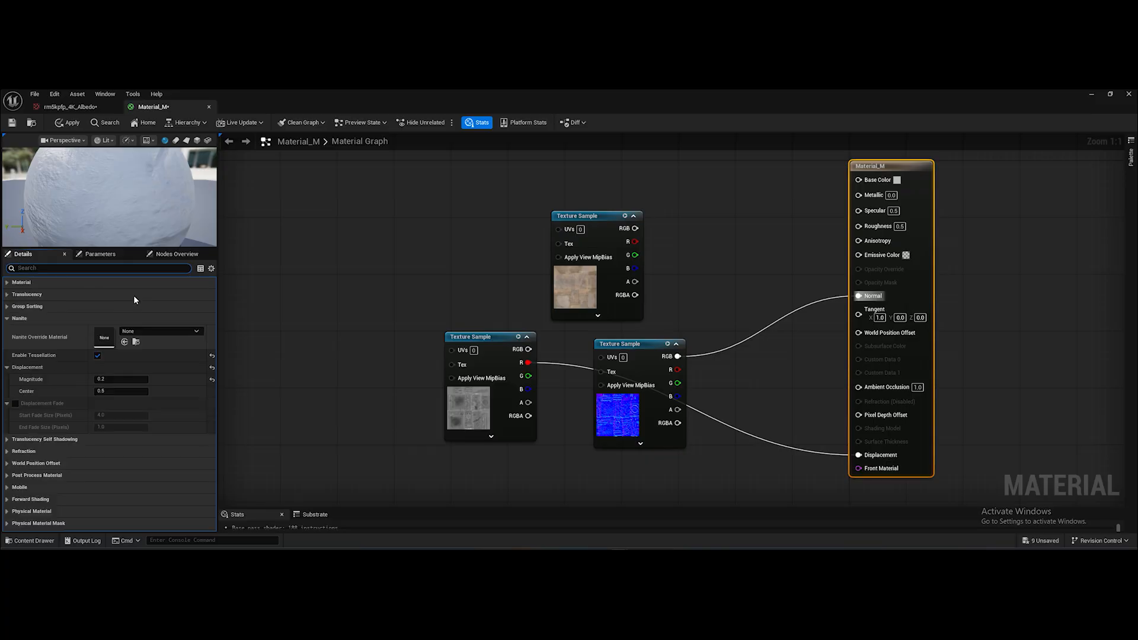
left_click(322, 255)
Move the displacement and normal texture nodes lower in the graph and place the albedo node apart from them
right_click_drag(596, 249, 607, 310)
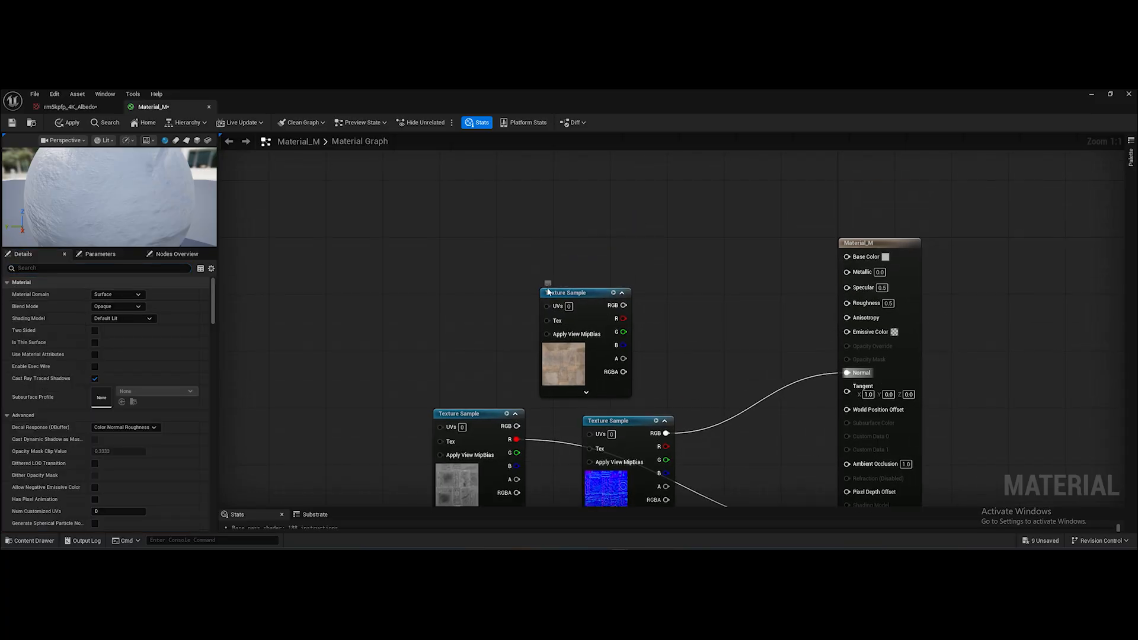
left_click_drag(563, 294, 513, 274)
left_click_drag(467, 400, 642, 489)
left_click_drag(614, 422, 578, 363)
right_click_drag(591, 320, 638, 447)
right_click_drag(570, 214, 596, 321)
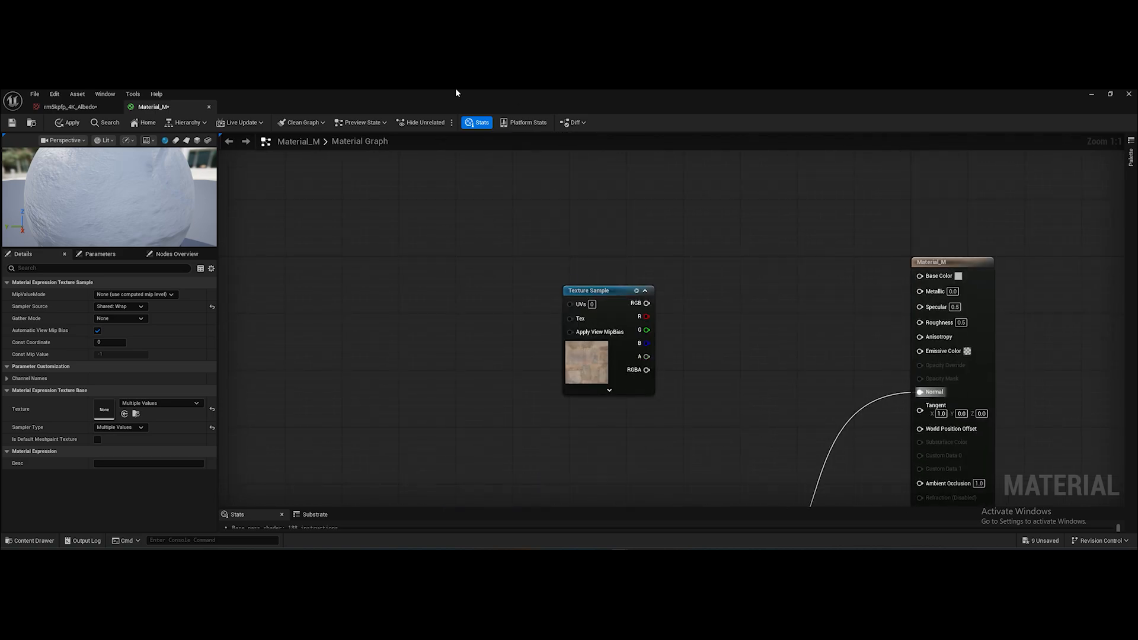
left_click_drag(578, 297, 513, 355)
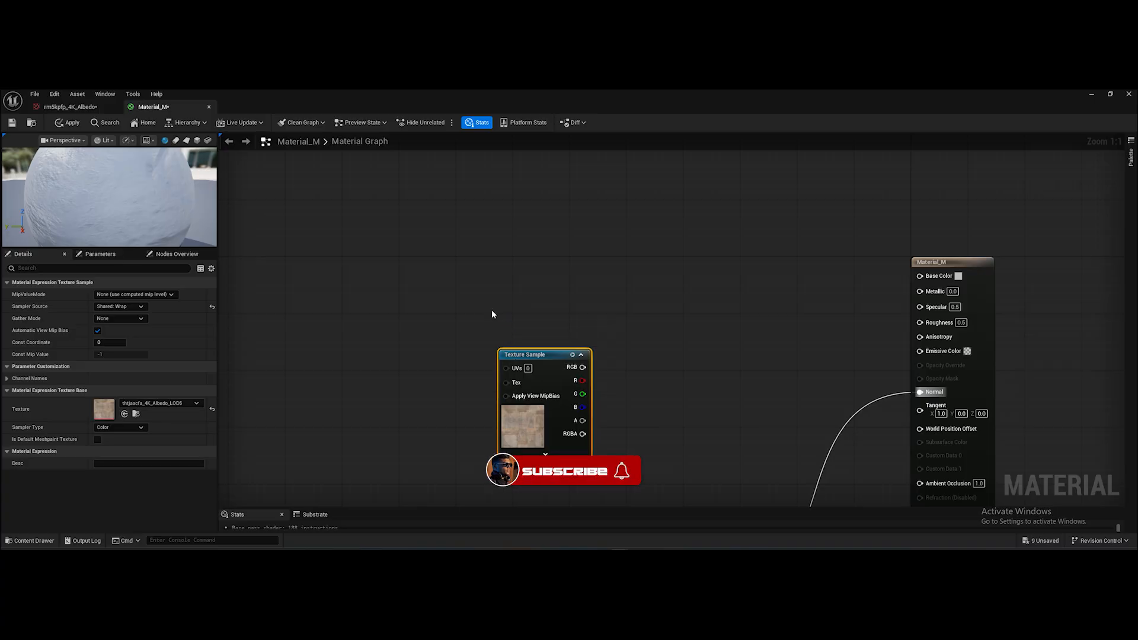
right_click(462, 256)
right_click(527, 216)
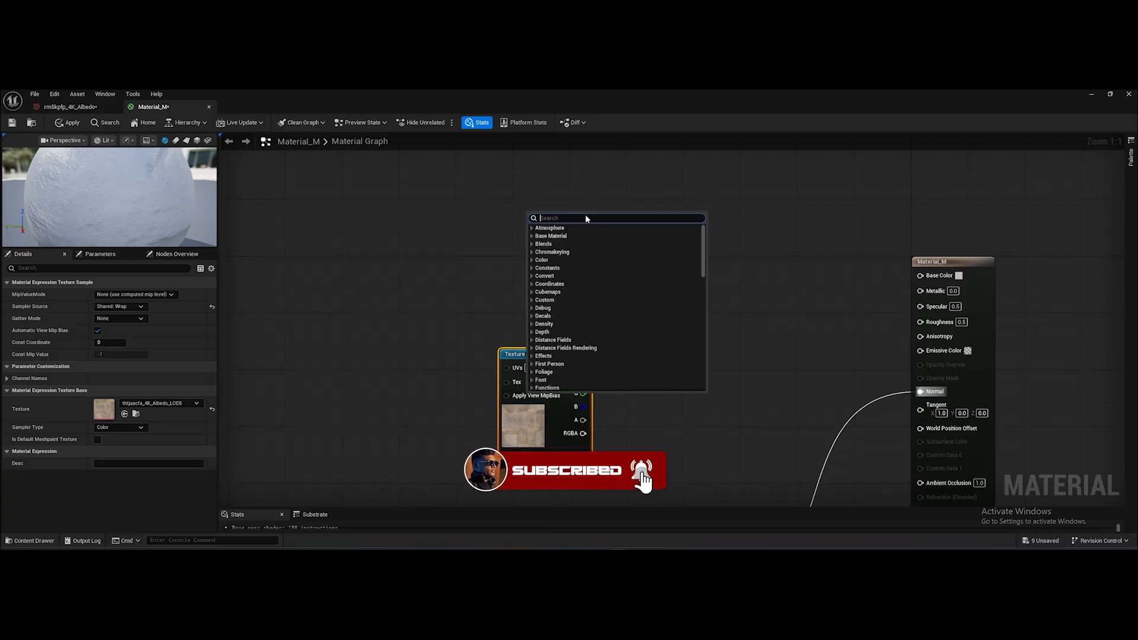
left_click(736, 232)
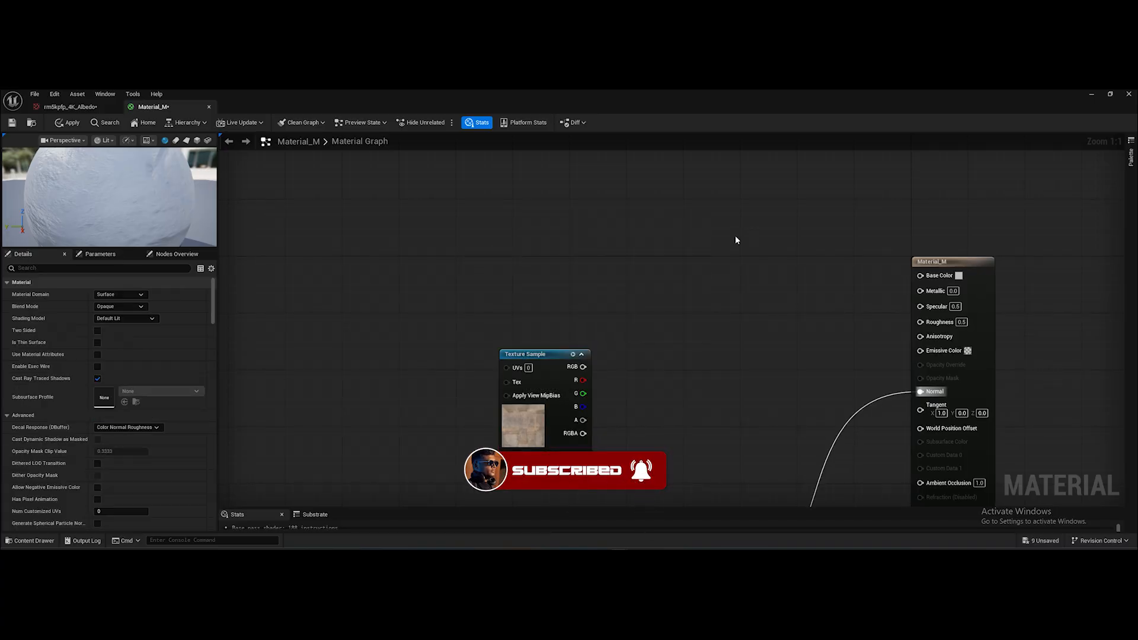
Add a Lerp node between the albedo texture sample and the material output node
left_click(646, 257)
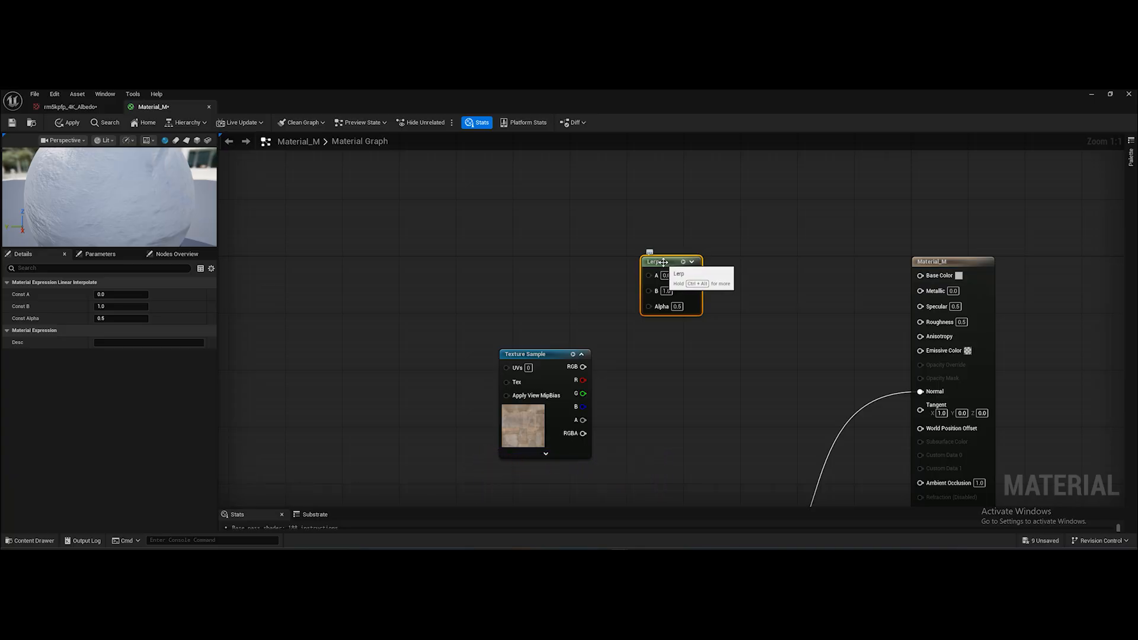
Add a WorldAlignedBlend node to the graph and place it above the albedo texture sample, away from the Lerp node
right_click_drag(532, 221, 553, 265)
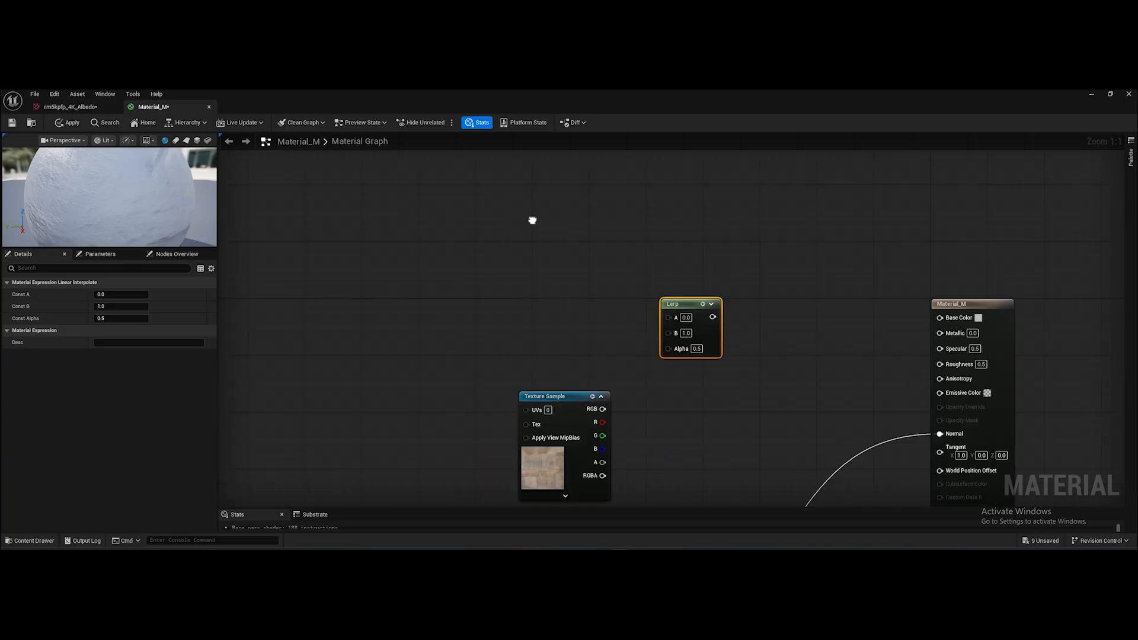
right_click(498, 220)
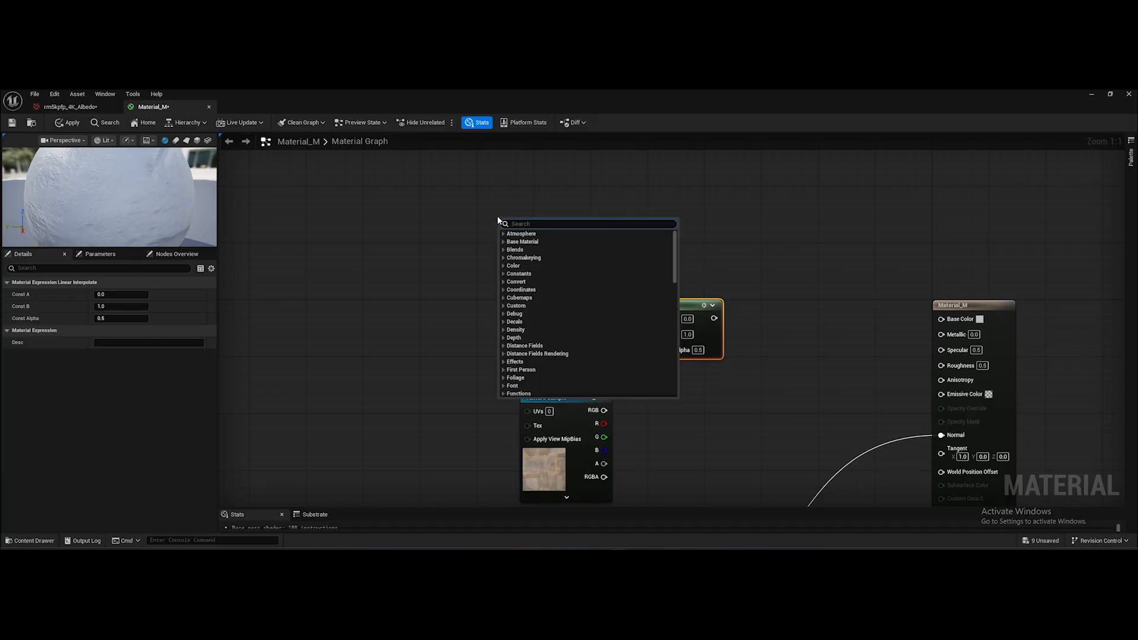
type("wor")
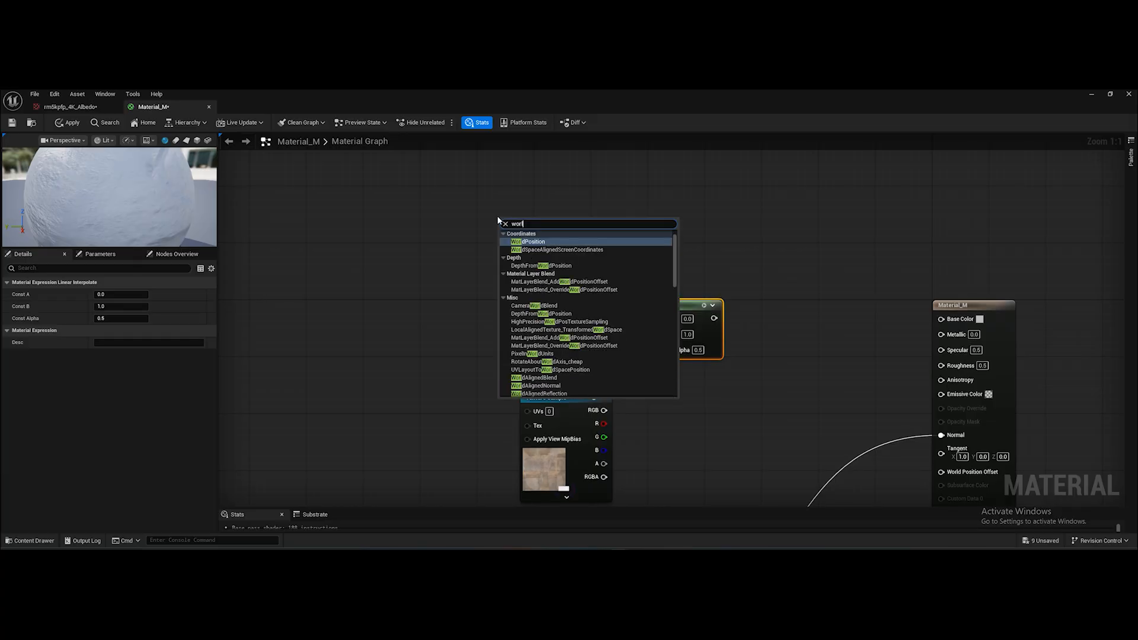
type("ld a")
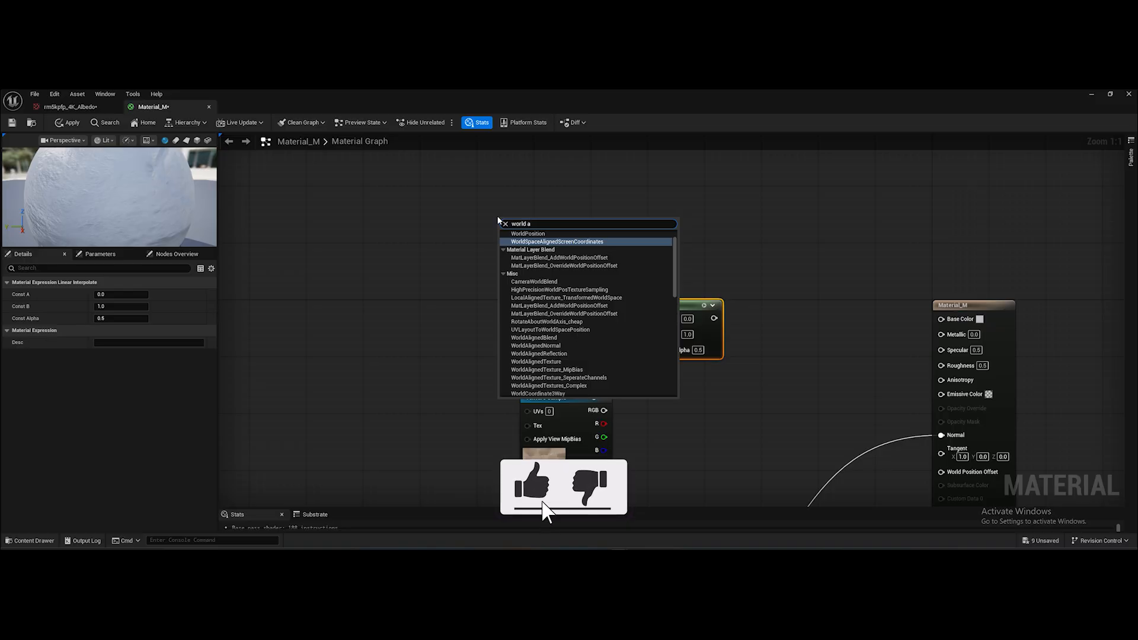
left_click(564, 243)
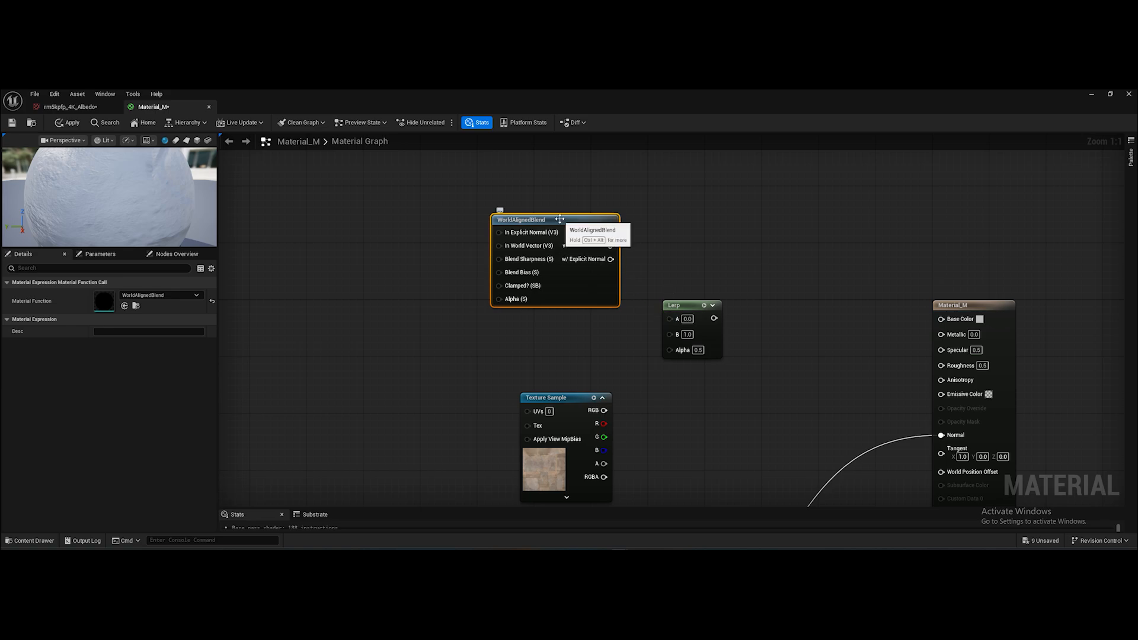
left_click_drag(560, 219, 445, 189)
Spread out the stone albedo texture sample and the WorldAlignedBlend node to leave free space between them
right_click_drag(575, 237, 610, 267)
left_click_drag(578, 435, 558, 448)
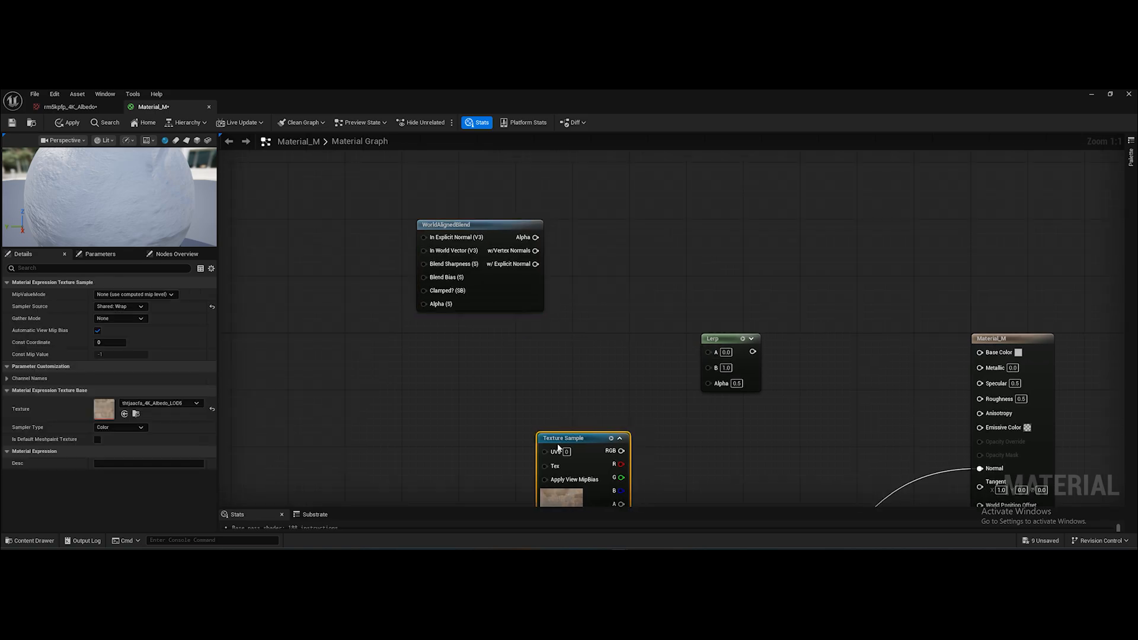
right_click_drag(582, 379, 616, 375)
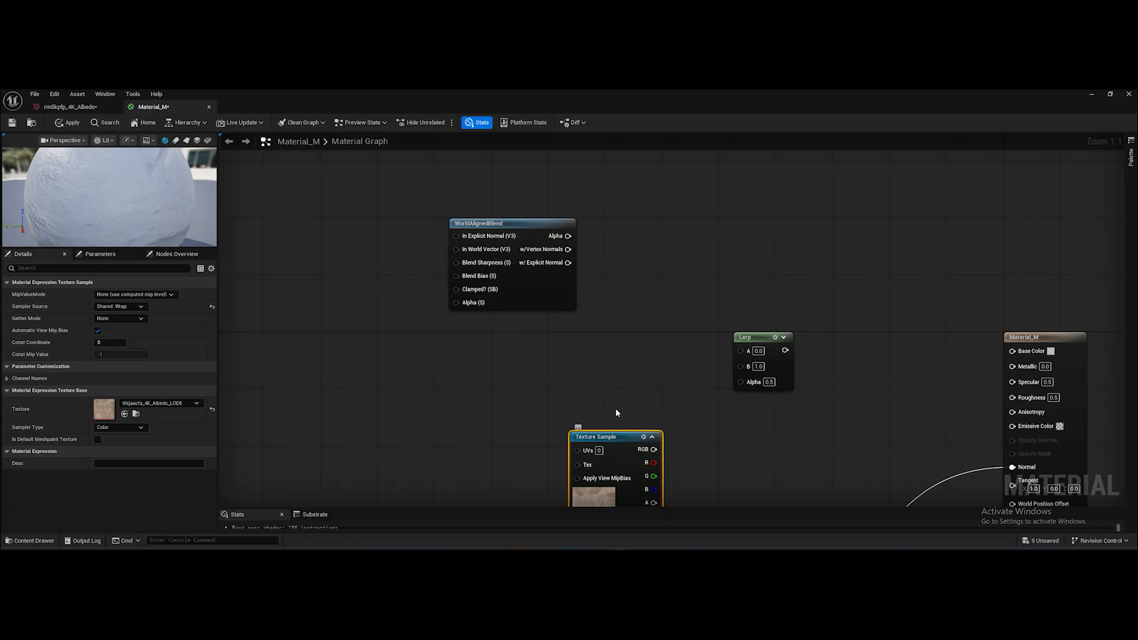
right_click_drag(626, 366, 638, 351)
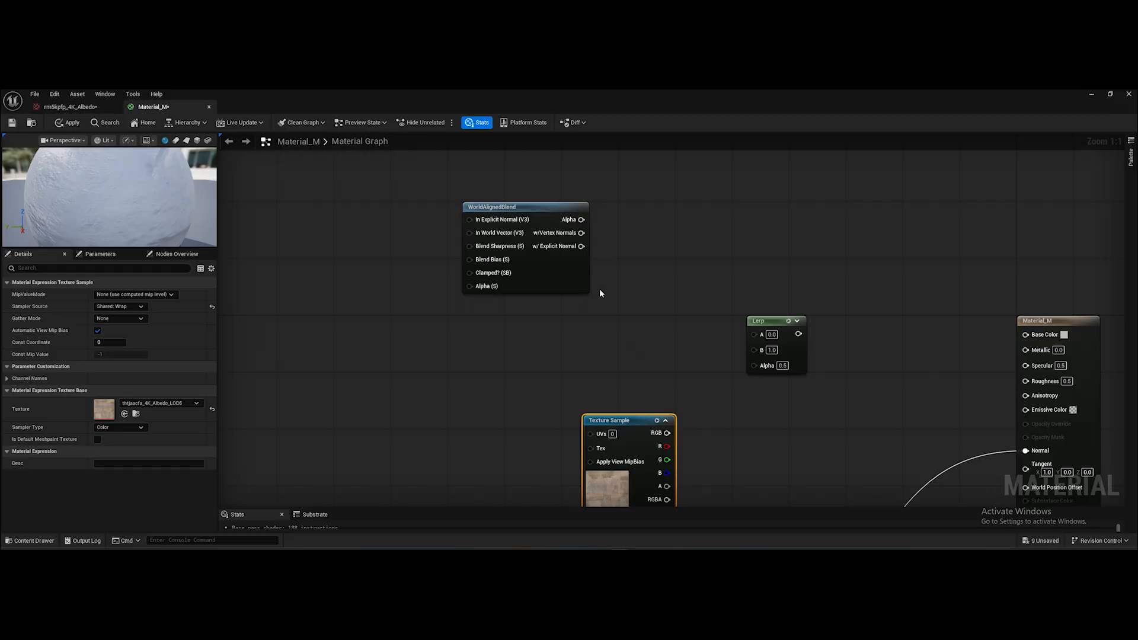
right_click_drag(597, 288, 624, 309)
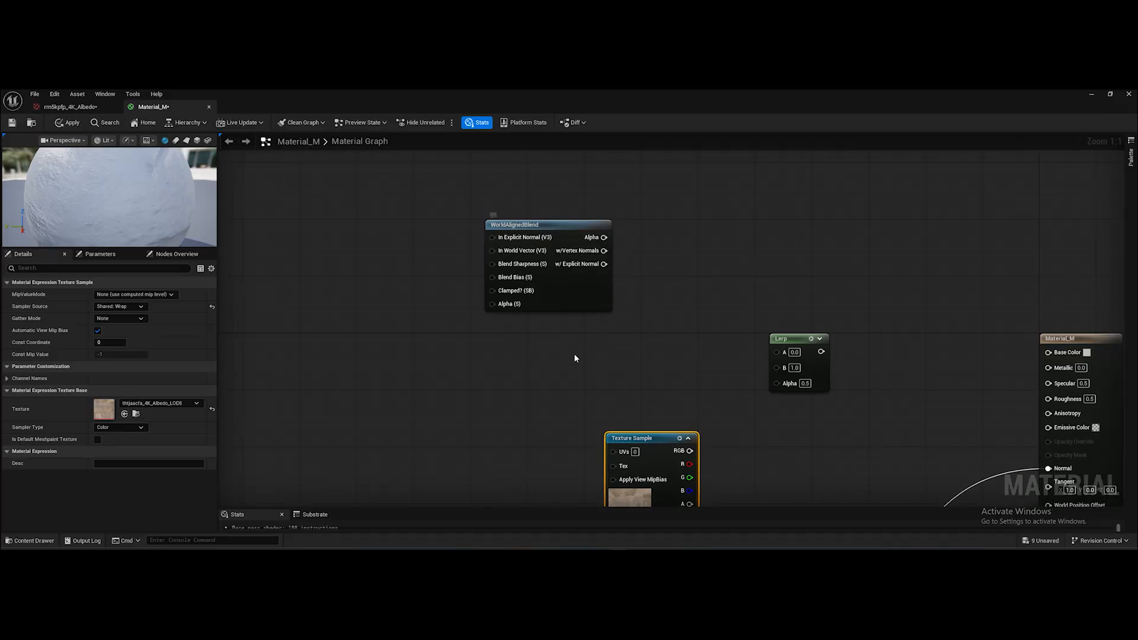
right_click_drag(501, 323, 573, 307)
right_click_drag(650, 243, 596, 366)
left_click_drag(583, 319, 641, 227)
mouse_move(703, 329)
right_mouse_down()
mouse_move(676, 279)
mouse_move(707, 347)
right_mouse_up()
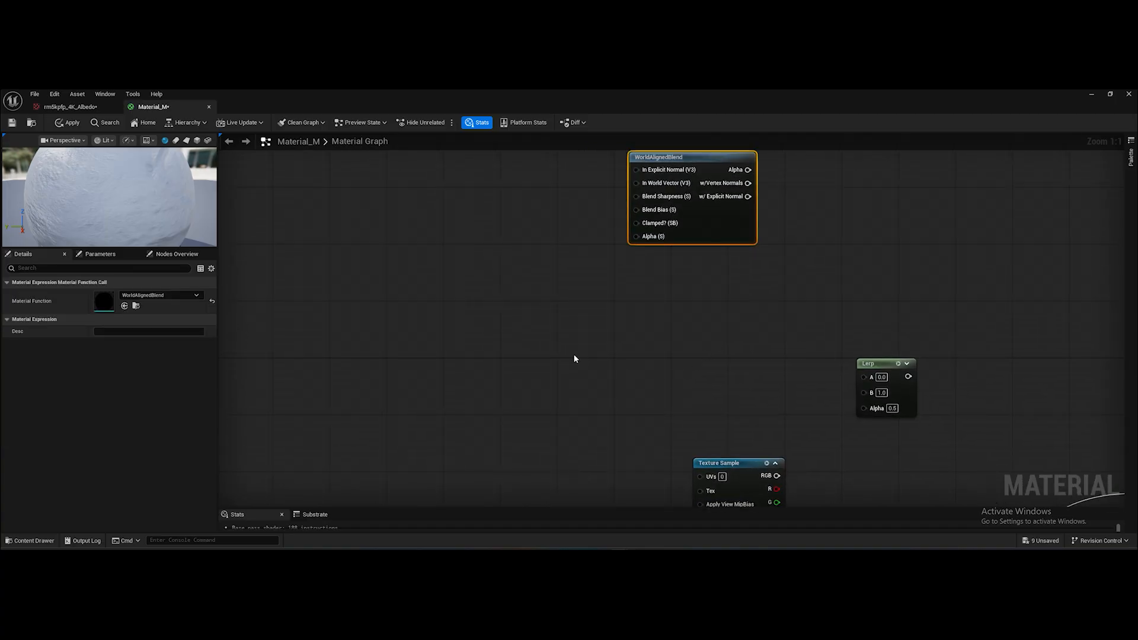
right_click_drag(574, 359, 583, 373)
Add the rm5kpfp_4K_Albedo grass texture to the graph and place its node beside the WorldAlignedBlend node
left_click(31, 541)
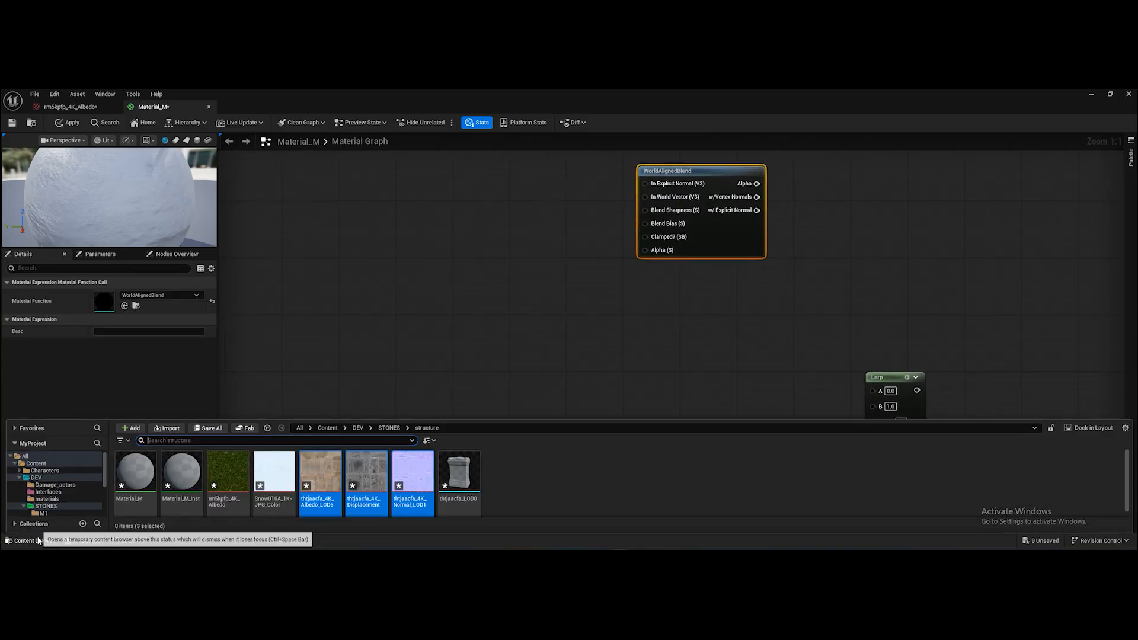
left_click(227, 477)
left_click_drag(227, 477, 557, 296)
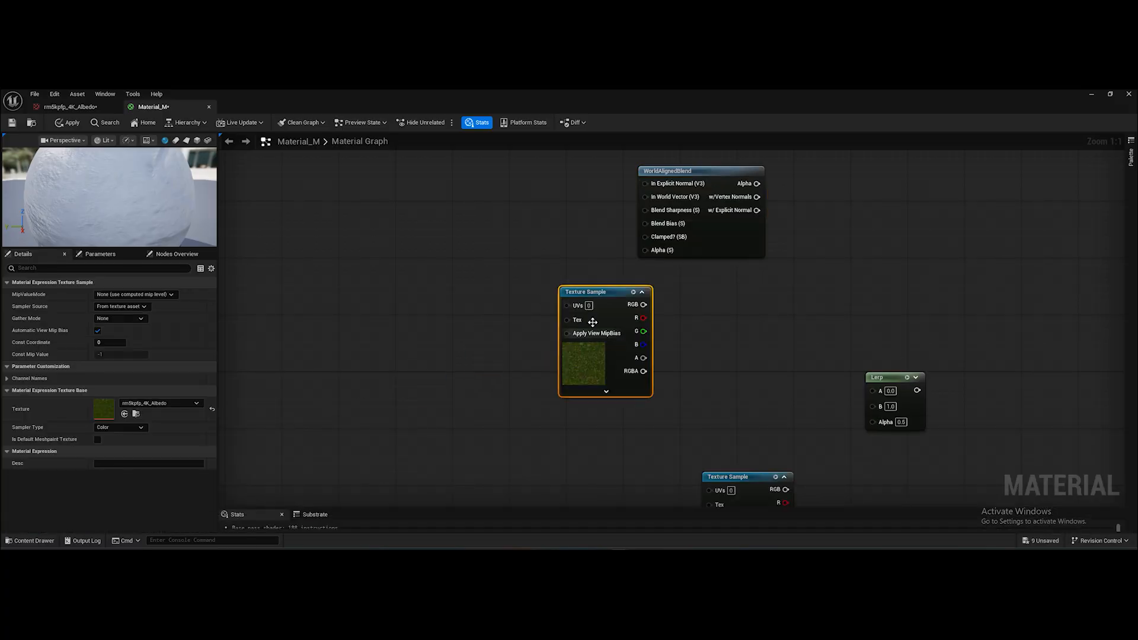
right_click_drag(710, 350, 647, 369)
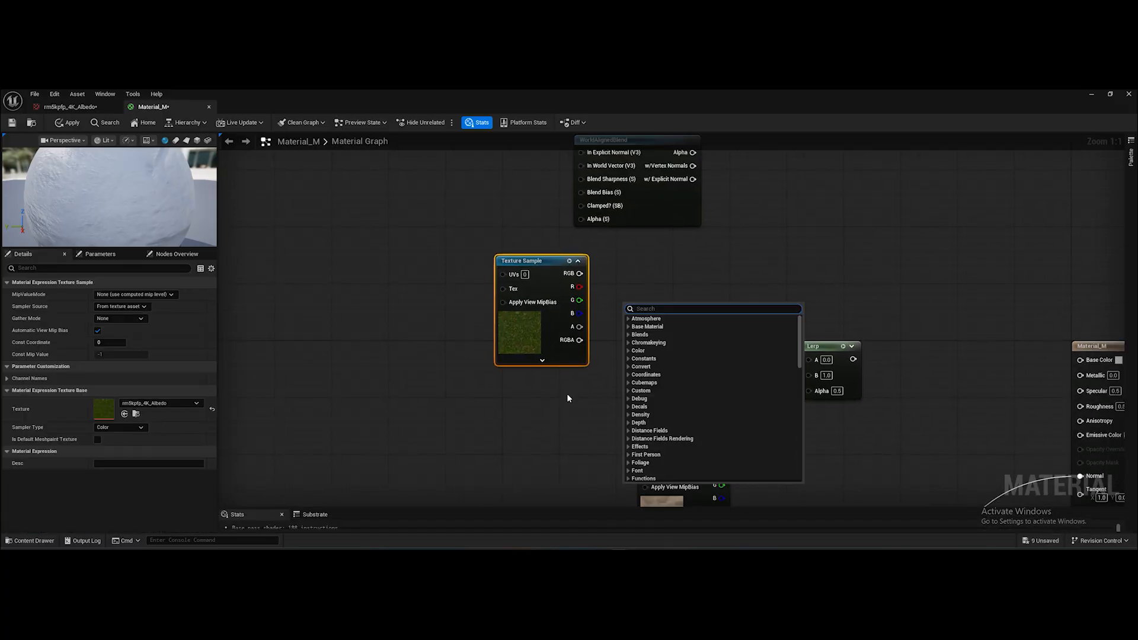
left_click(568, 443)
left_click_drag(542, 311, 450, 290)
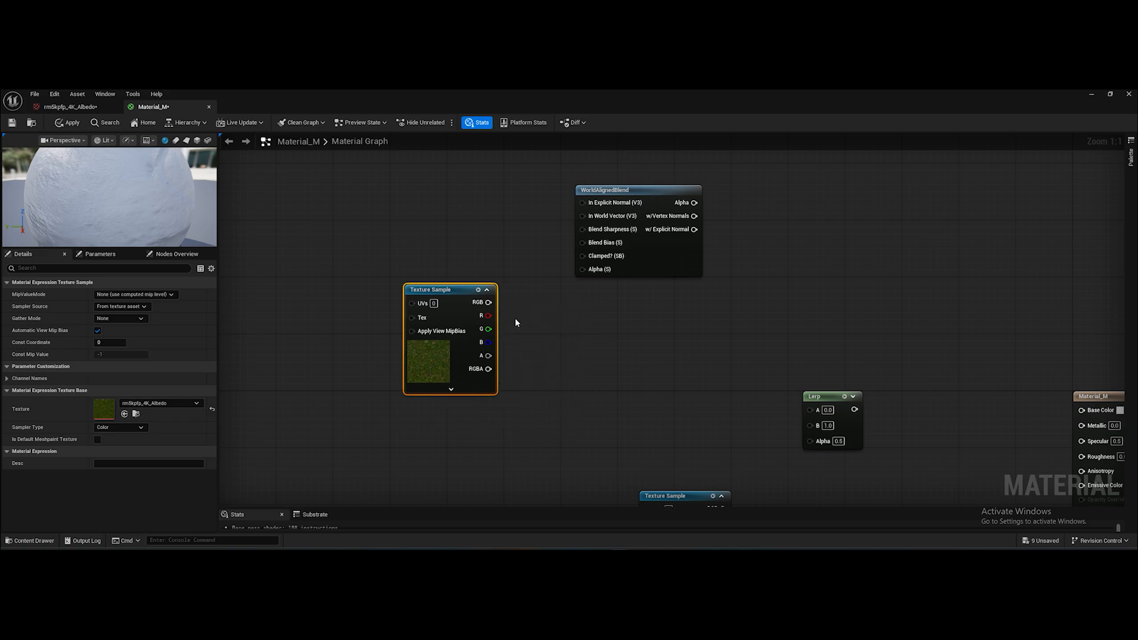
right_click_drag(533, 327, 567, 338)
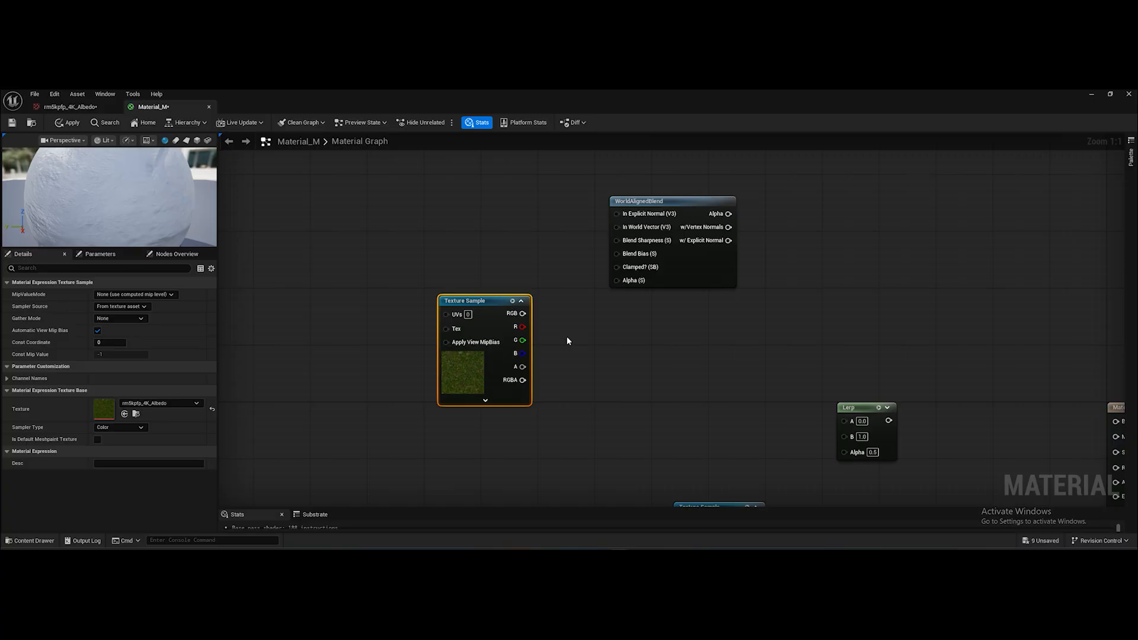
Add a Constant3Vector node beneath the grass texture sample and move both nodes farther from the WorldAlignedBlend node
left_click(567, 341)
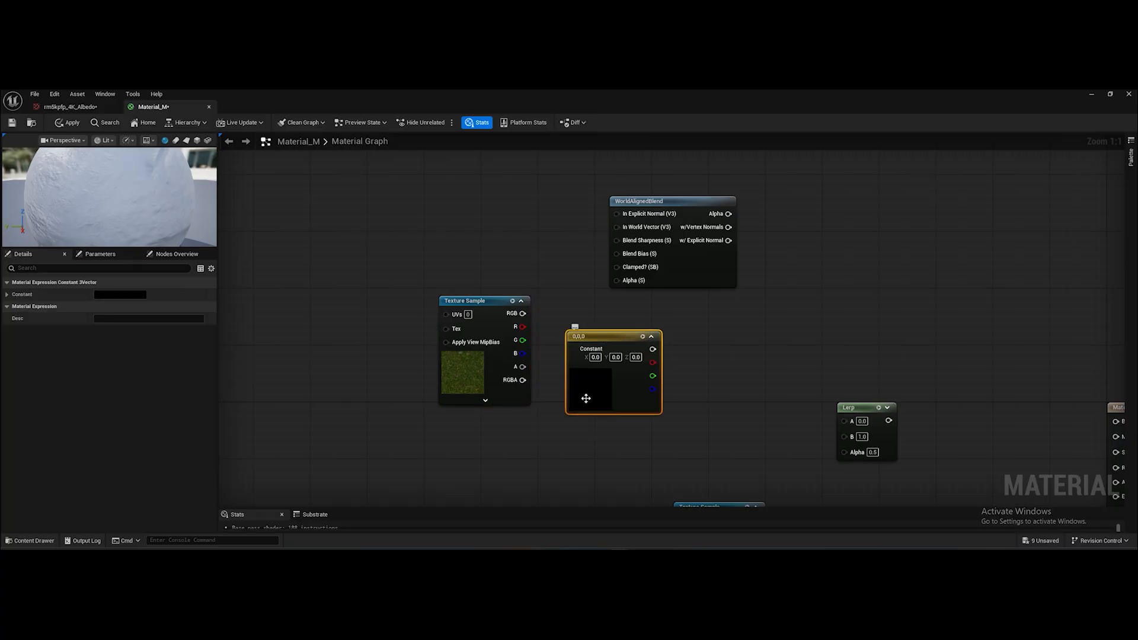
left_click_drag(593, 337, 471, 415)
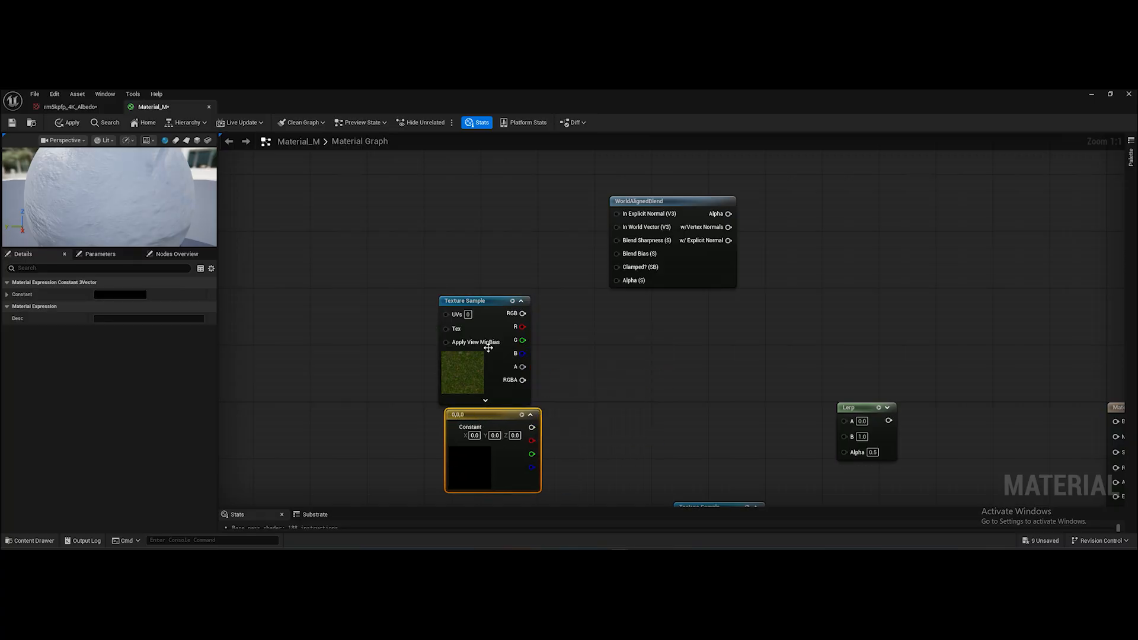
left_click(479, 301, "ctrl")
left_click_drag(479, 300, 451, 250)
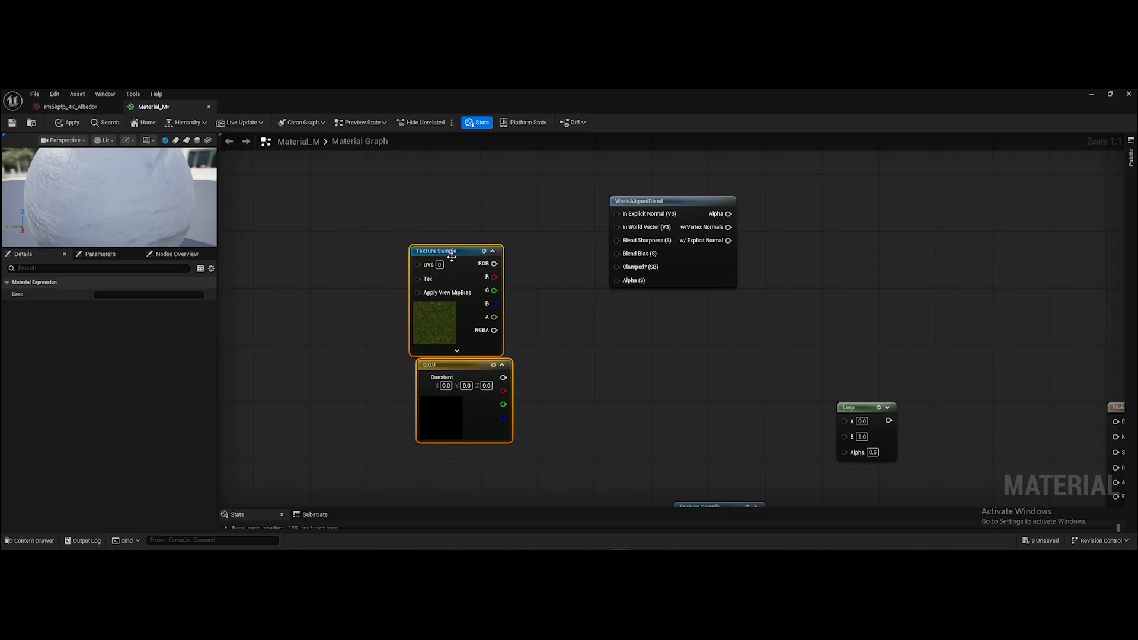
left_click(506, 353)
mouse_move(451, 368)
left_mouse_down()
mouse_move(437, 392)
mouse_move(430, 369)
left_mouse_up()
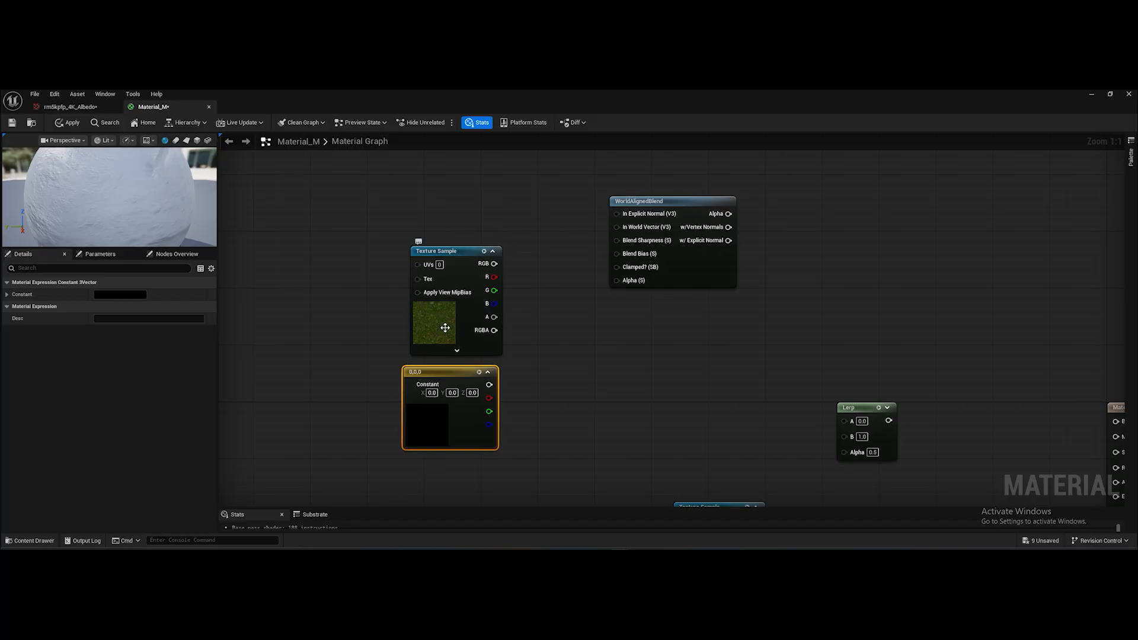
right_click_drag(566, 352, 587, 297)
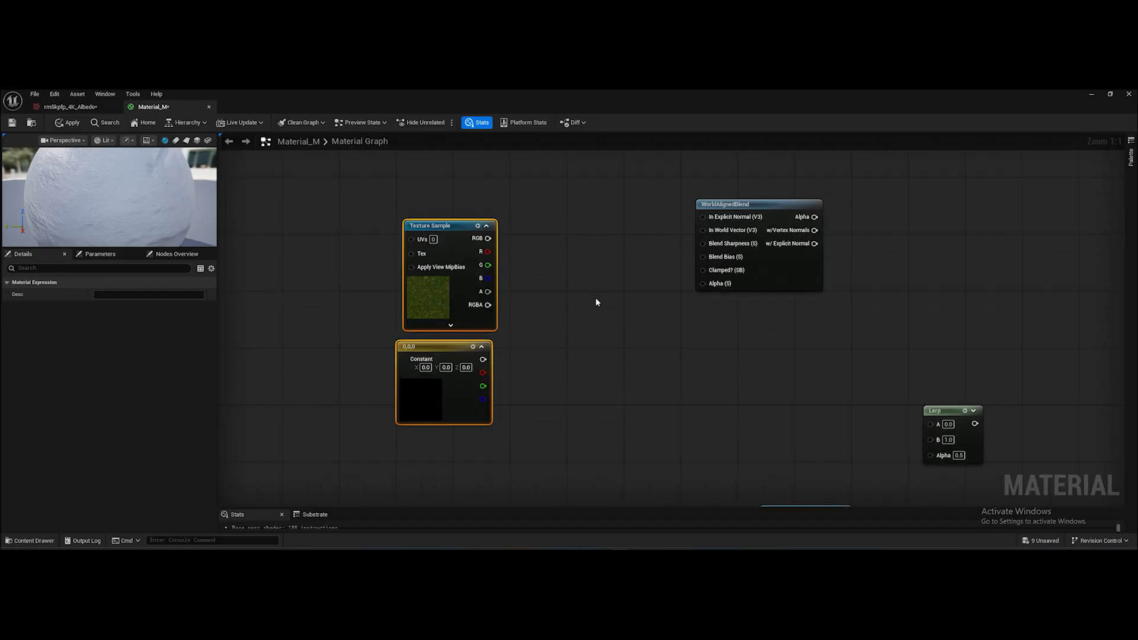
Add a Multiply node between the grass texture sample and WorldAlignedBlend, and shift WorldAlignedBlend slightly farther away
left_click(603, 303)
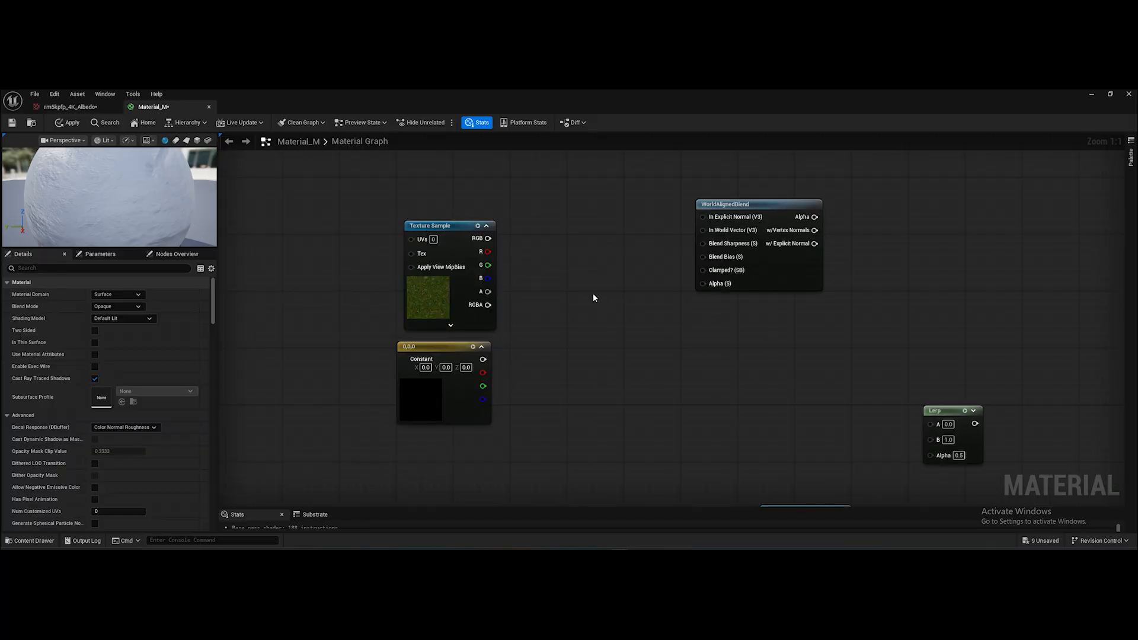
left_click(584, 304)
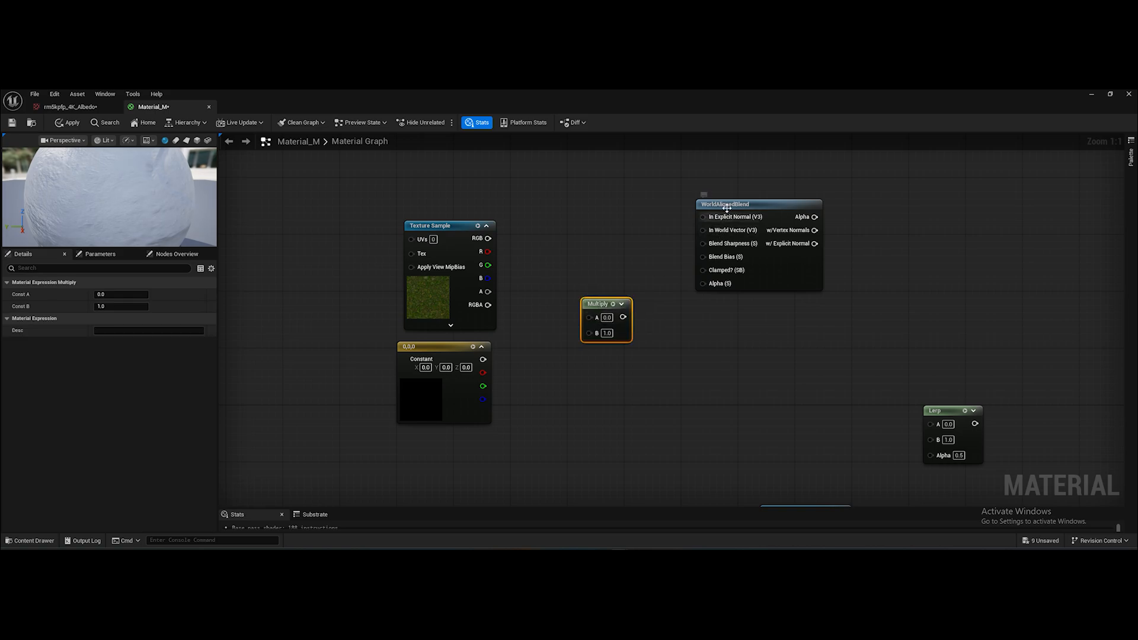
left_click_drag(728, 205, 750, 207)
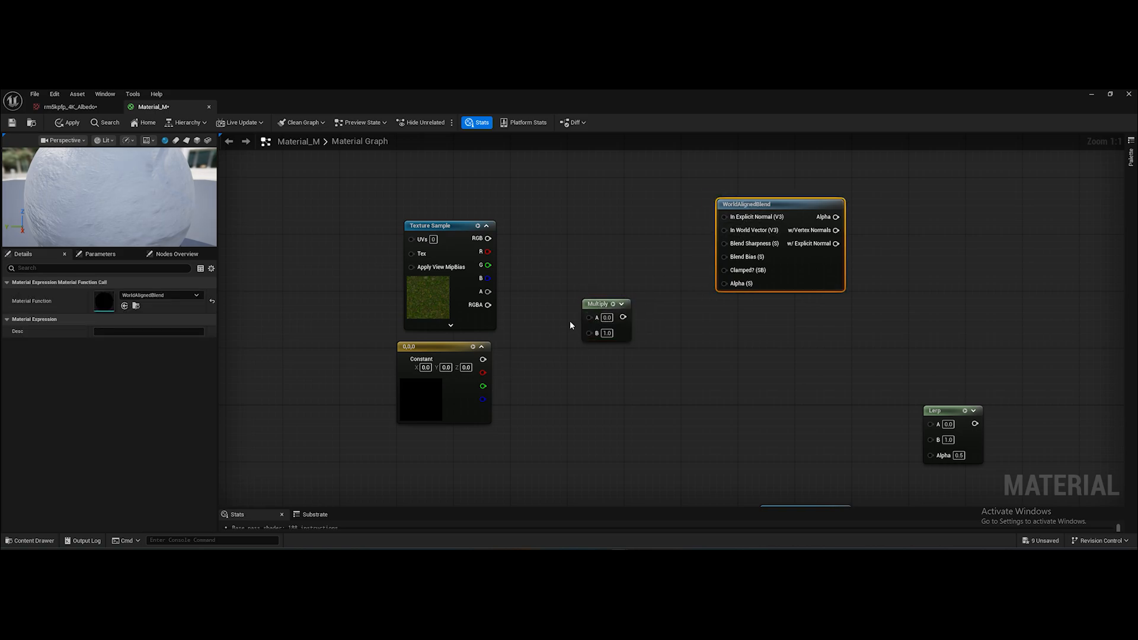
Set the Constant3Vector colour to a muted green with R 0.124, G 0.198 and B 0.063
double_click(426, 395)
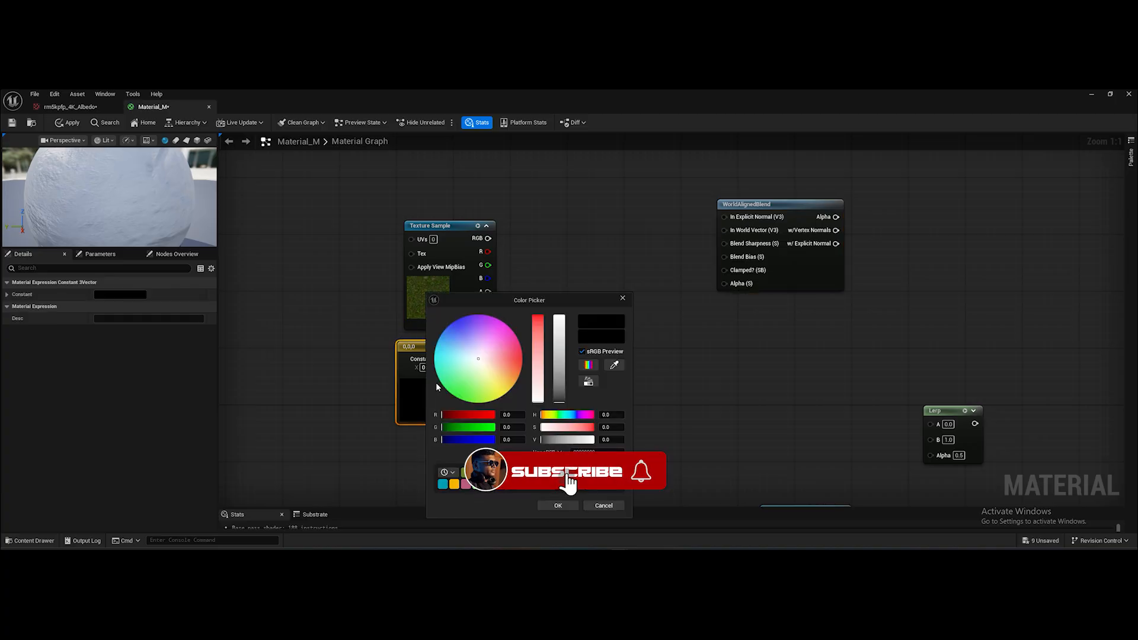
left_click(478, 399)
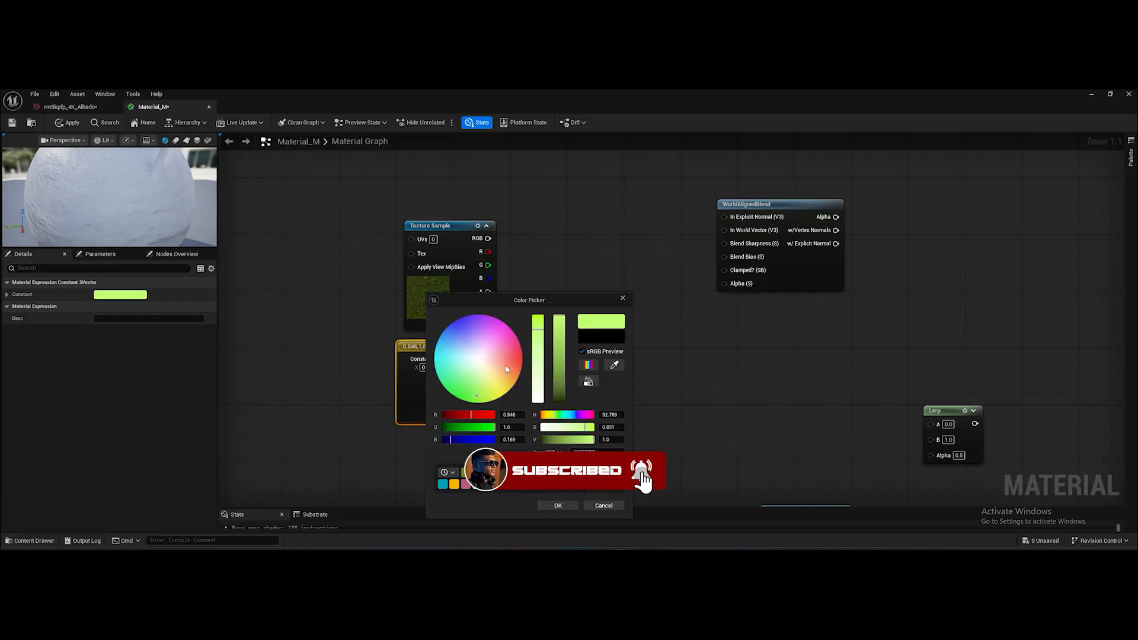
left_click(559, 386)
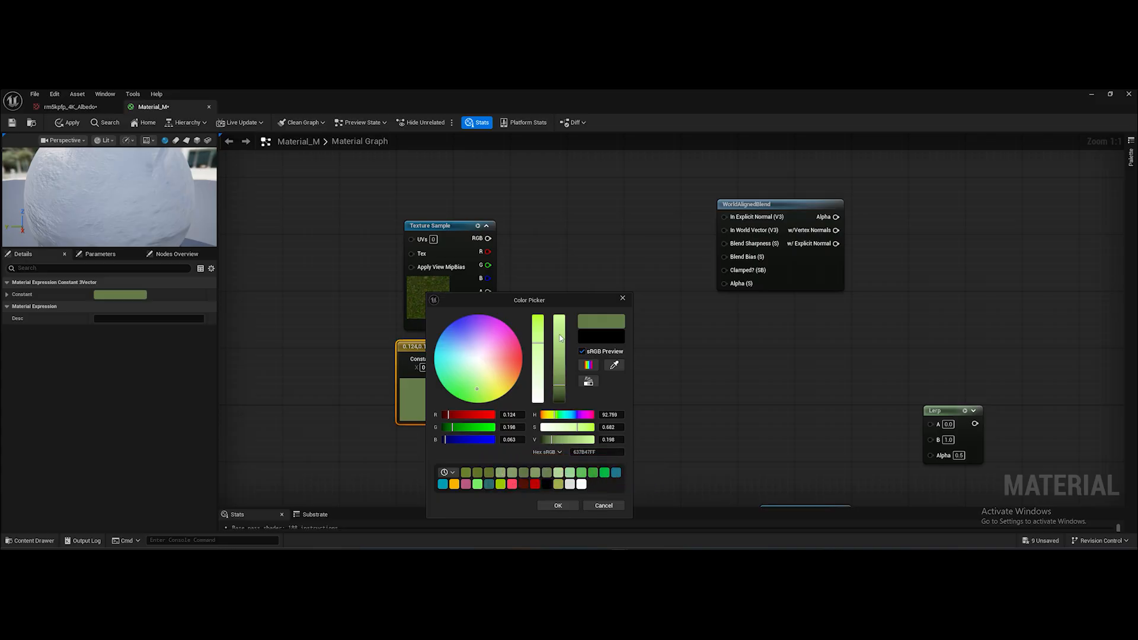
left_click(558, 505)
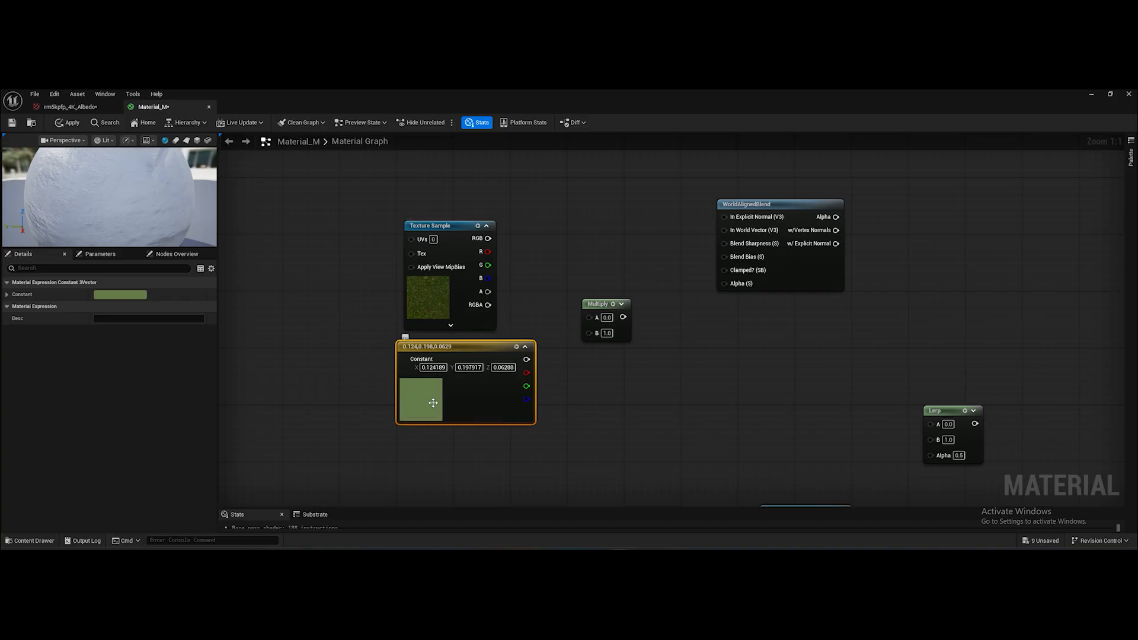
Connect the grass texture's RGB to Multiply A, the green constant to Multiply B, and the Multiply output to Lerp B
left_click_drag(526, 359, 491, 240)
left_click_drag(491, 241, 490, 241)
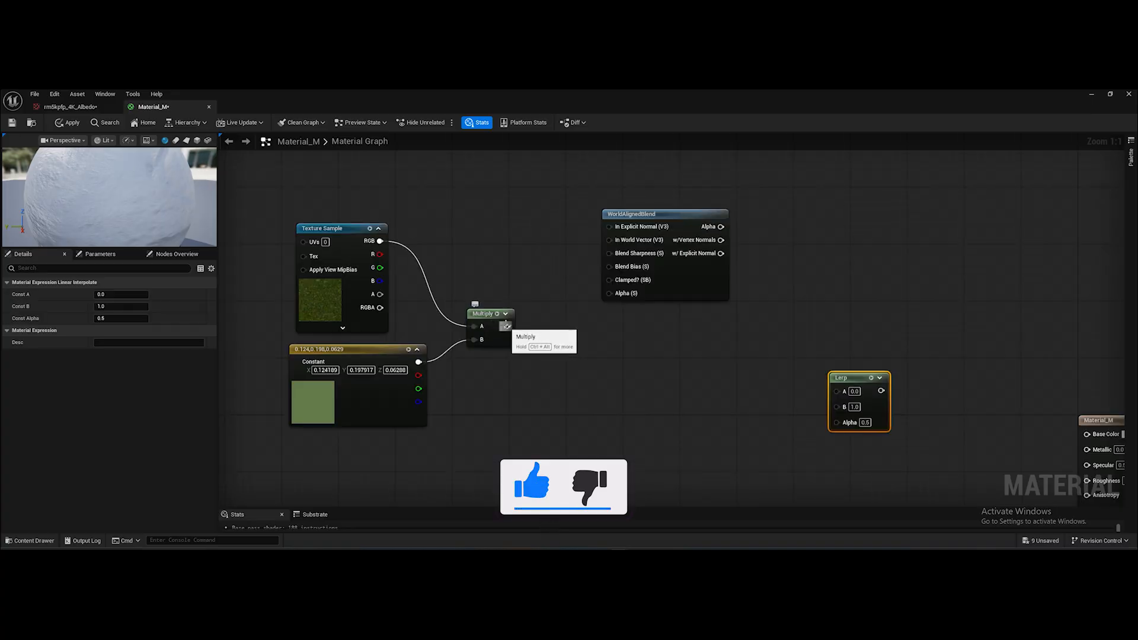
left_click_drag(507, 328, 837, 407)
right_click_drag(737, 326, 788, 357)
Move the grass texture, green constant and Multiply nodes closer to the Lerp node and raise WorldAlignedBlend above them
left_click_drag(346, 236, 567, 446)
left_click_drag(413, 275, 592, 345)
key("Home")
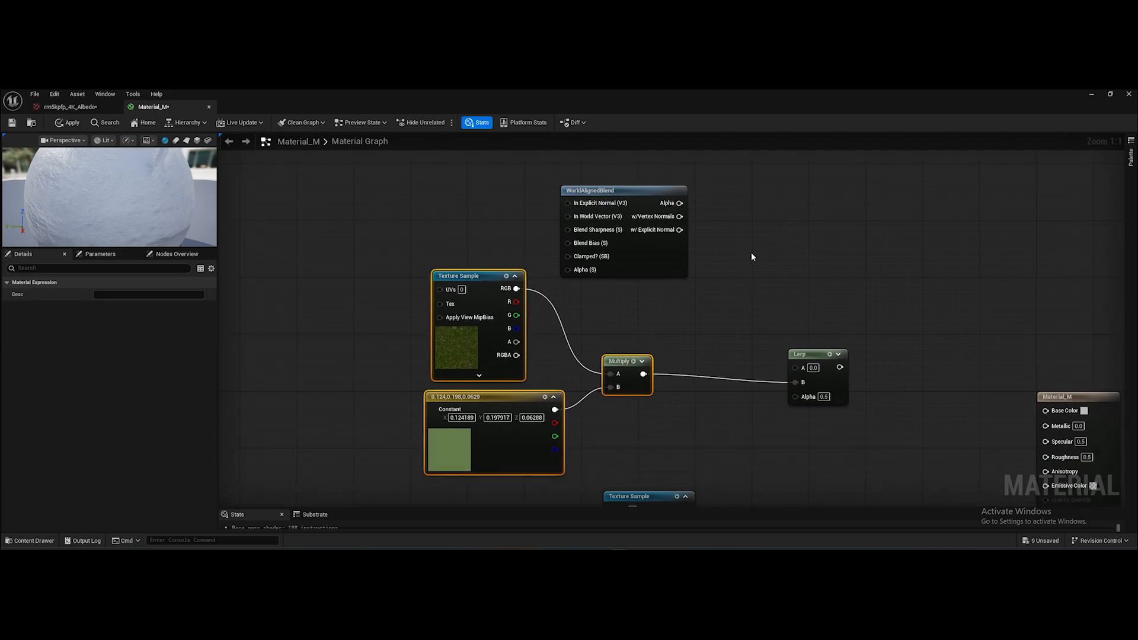
left_click_drag(641, 204, 624, 183)
key("Home")
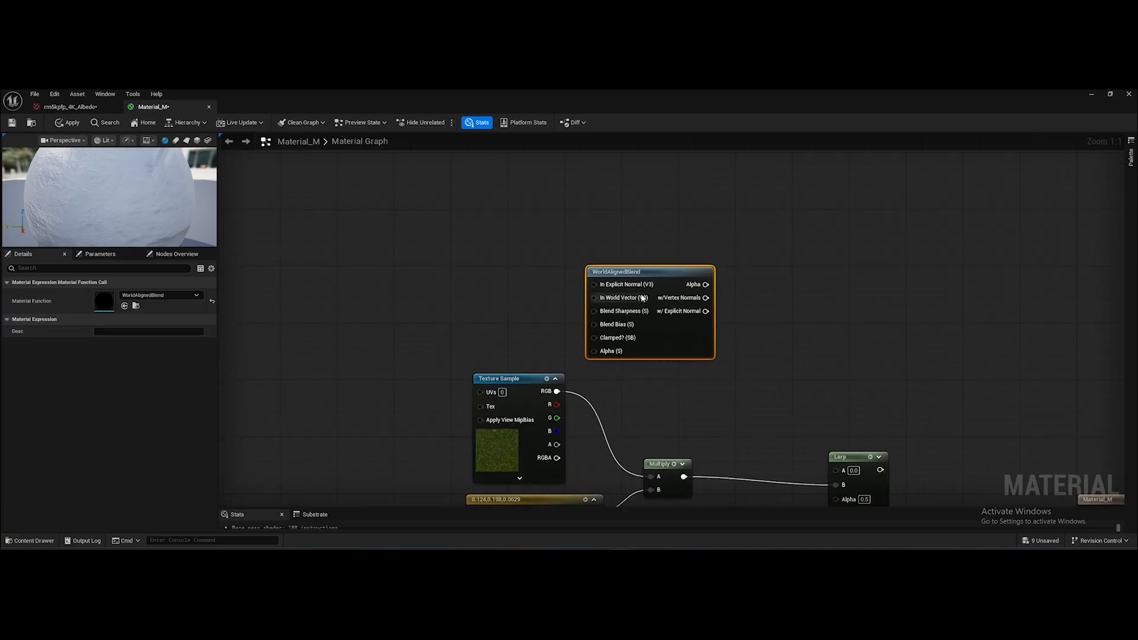
left_click_drag(651, 261, 651, 241)
key("Home")
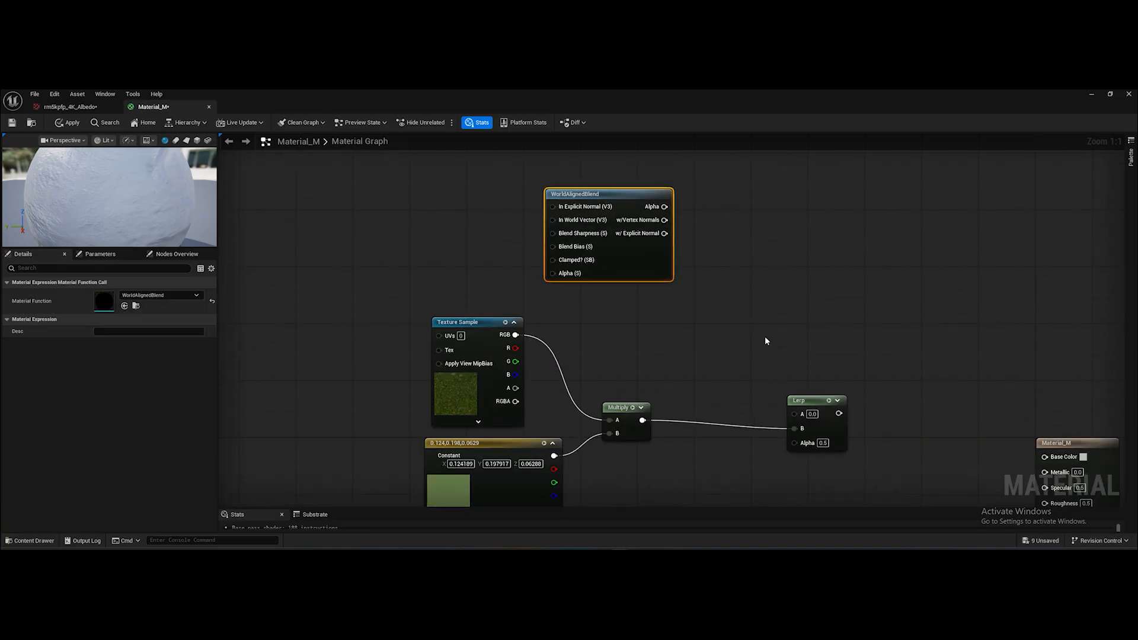
key("Home")
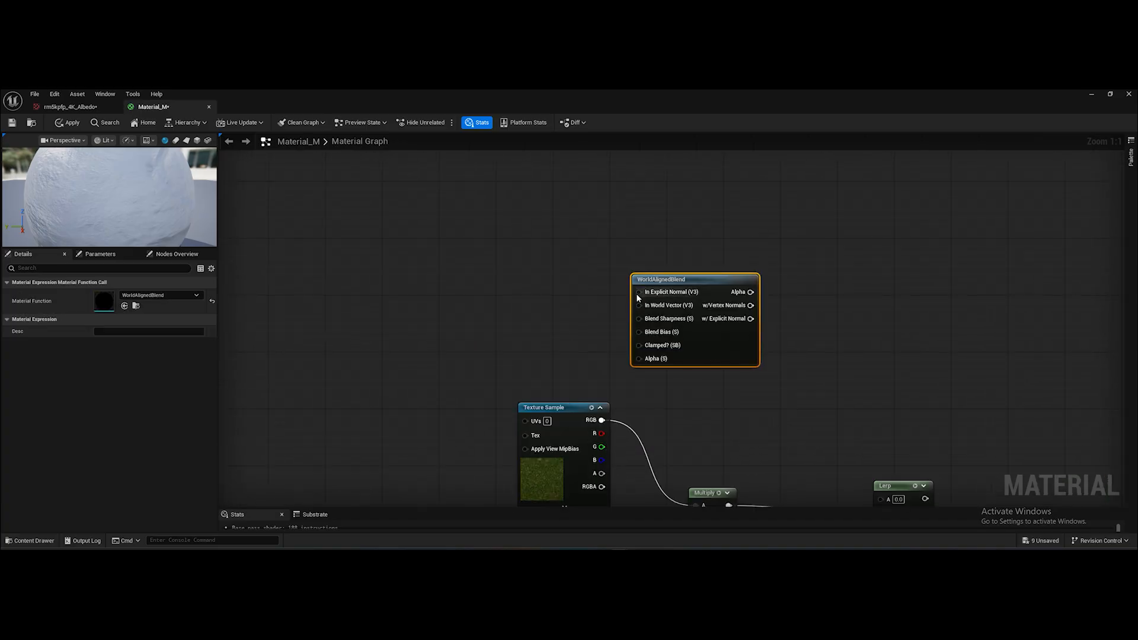
Promote WorldAlignedBlend's Blend Sharpness input to a parameter and place the parameter node clear of the blend node
right_click(656, 320)
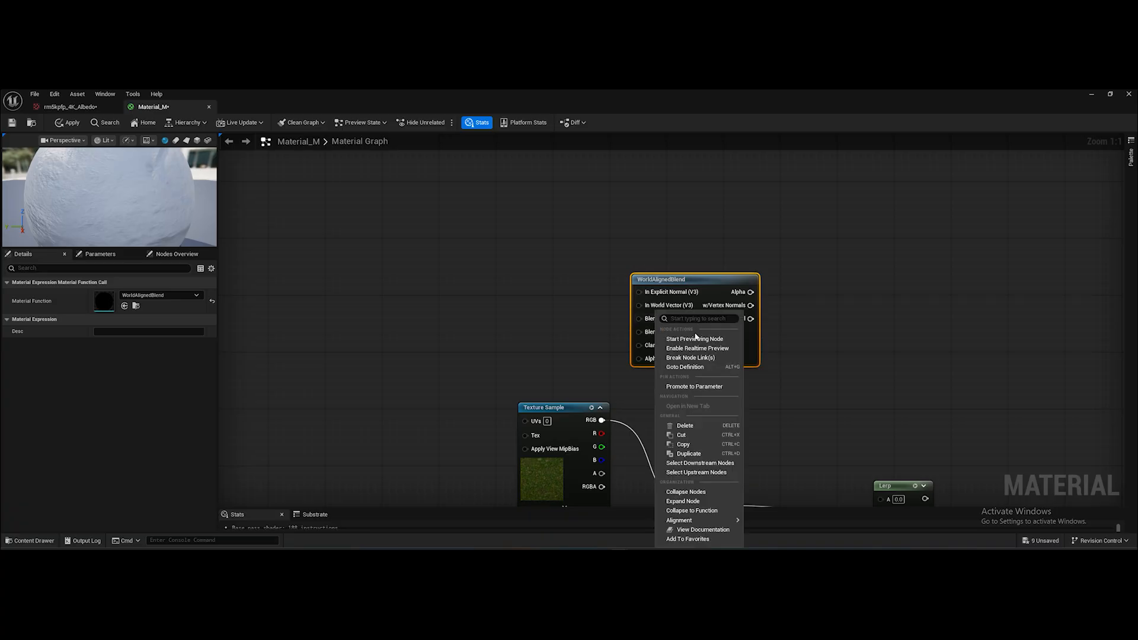
left_click(695, 387)
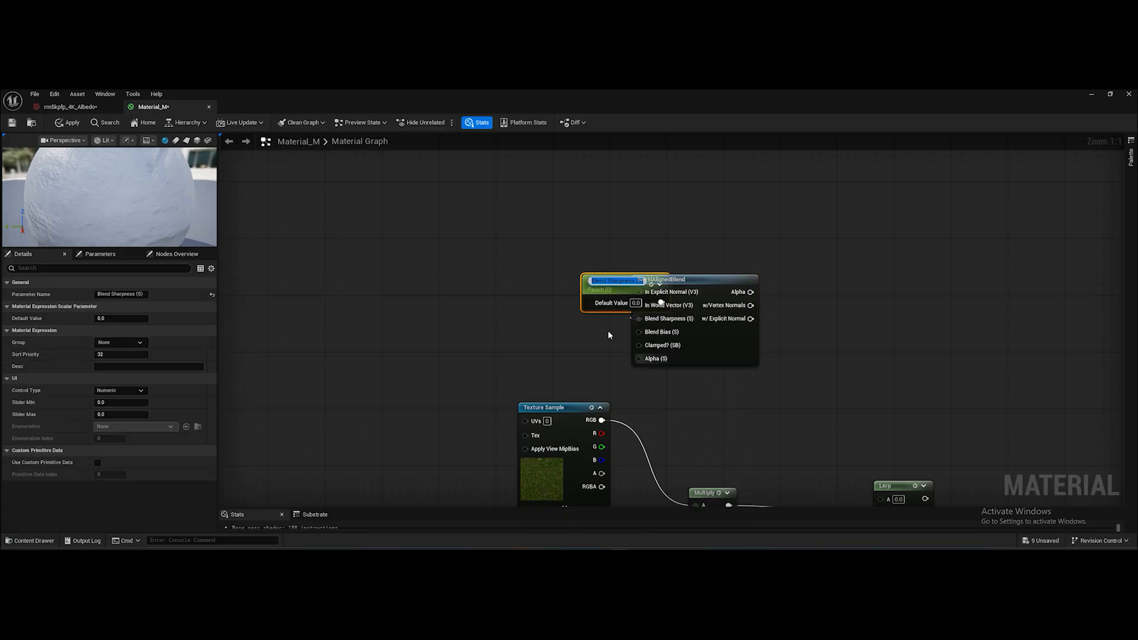
left_click(564, 321)
left_click_drag(588, 288, 508, 343)
Promote WorldAlignedBlend's Blend Bias input to a parameter and place its node directly below the Blend Sharpness parameter
right_click(657, 332)
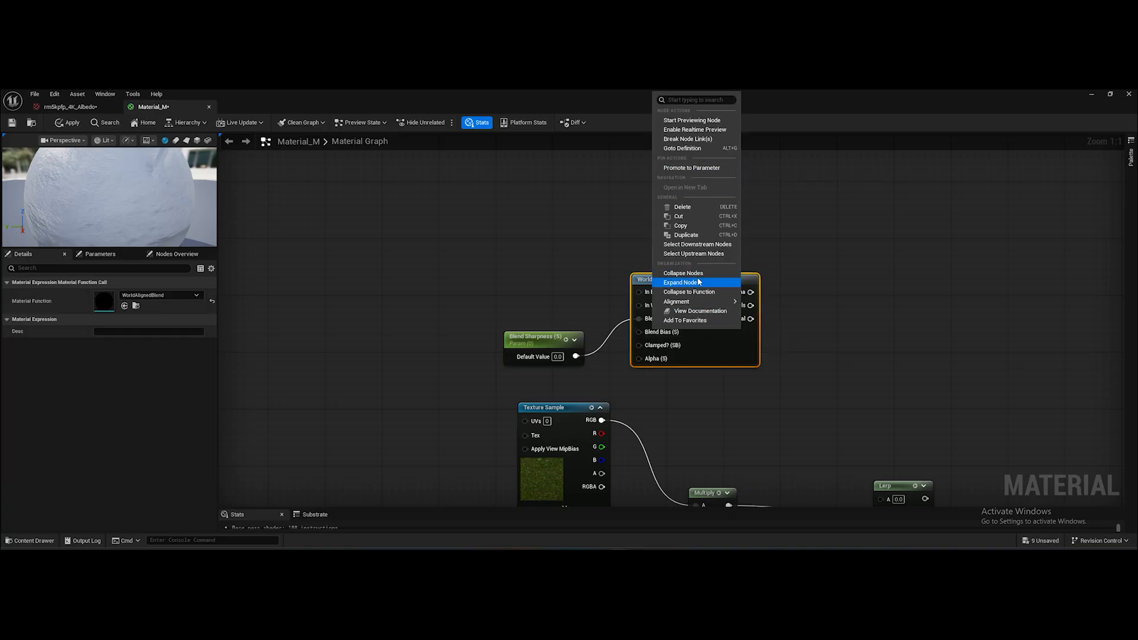
left_click(709, 169)
left_click_drag(578, 277, 544, 306)
left_click(522, 363, "shift")
right_click_drag(560, 331, 519, 293)
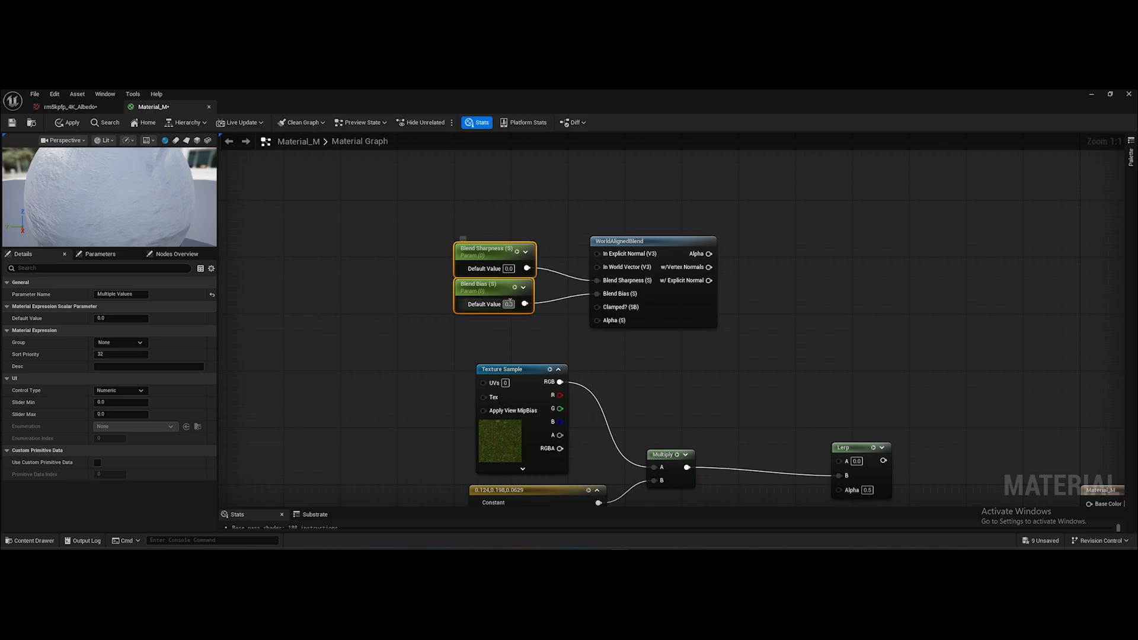
right_click_drag(584, 318, 541, 308)
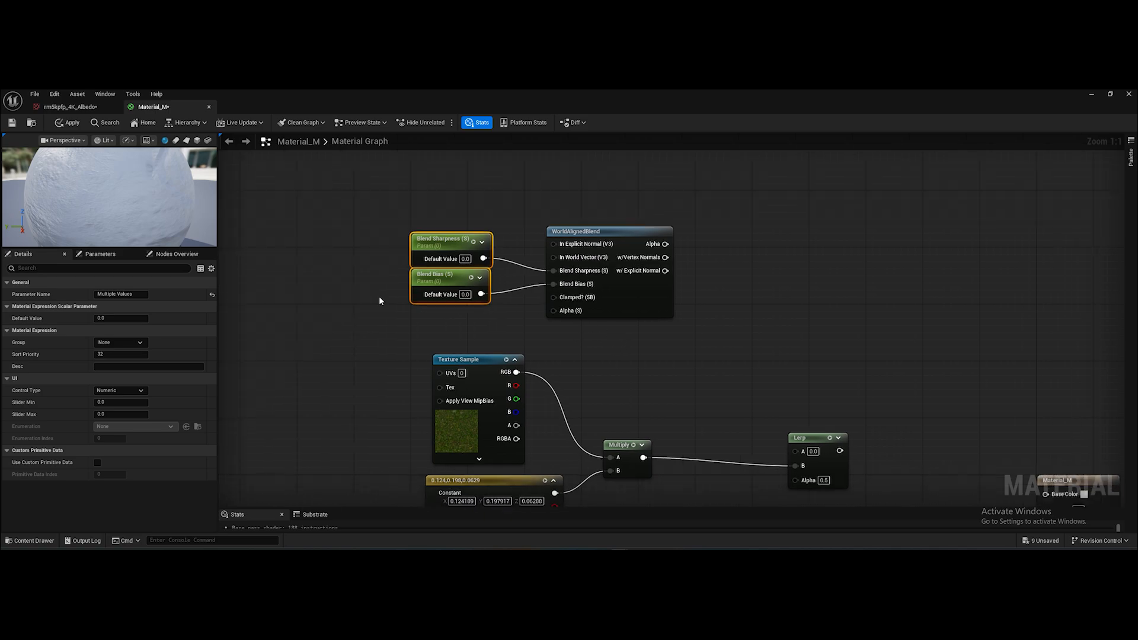
Connect WorldAlignedBlend's Alpha output to Lerp Alpha and move the grass texture, green constant and Multiply nodes farther from the Lerp
right_click_drag(673, 258, 600, 223)
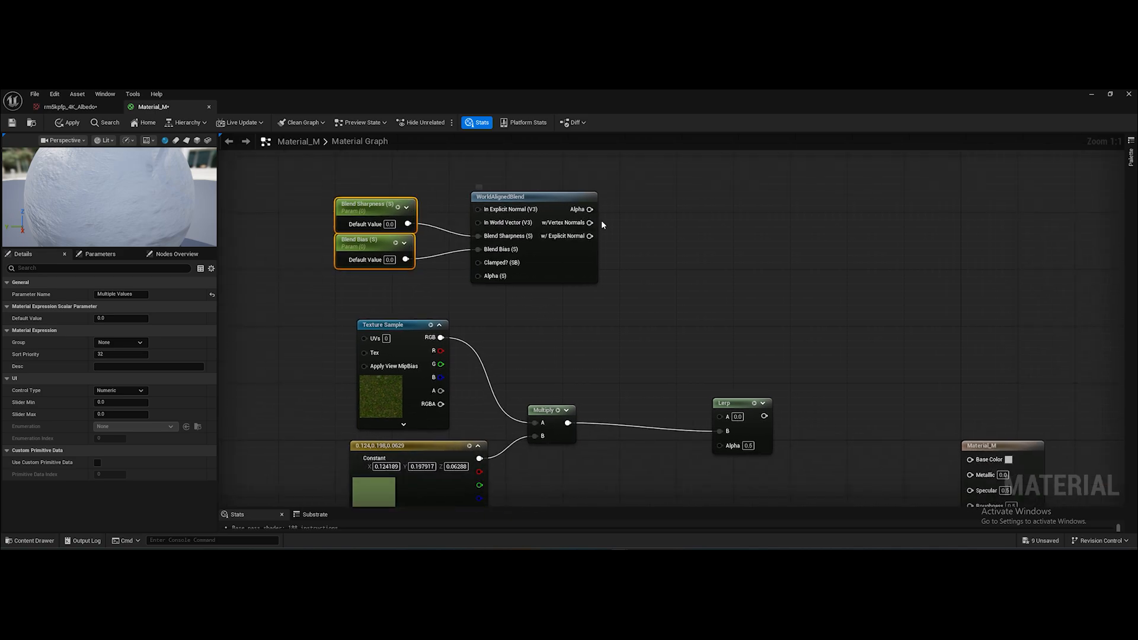
left_click_drag(590, 209, 720, 444)
right_click_drag(663, 349, 701, 333)
right_click_drag(532, 420, 498, 329)
left_click_drag(599, 392, 300, 204)
right_click_drag(586, 270, 695, 330)
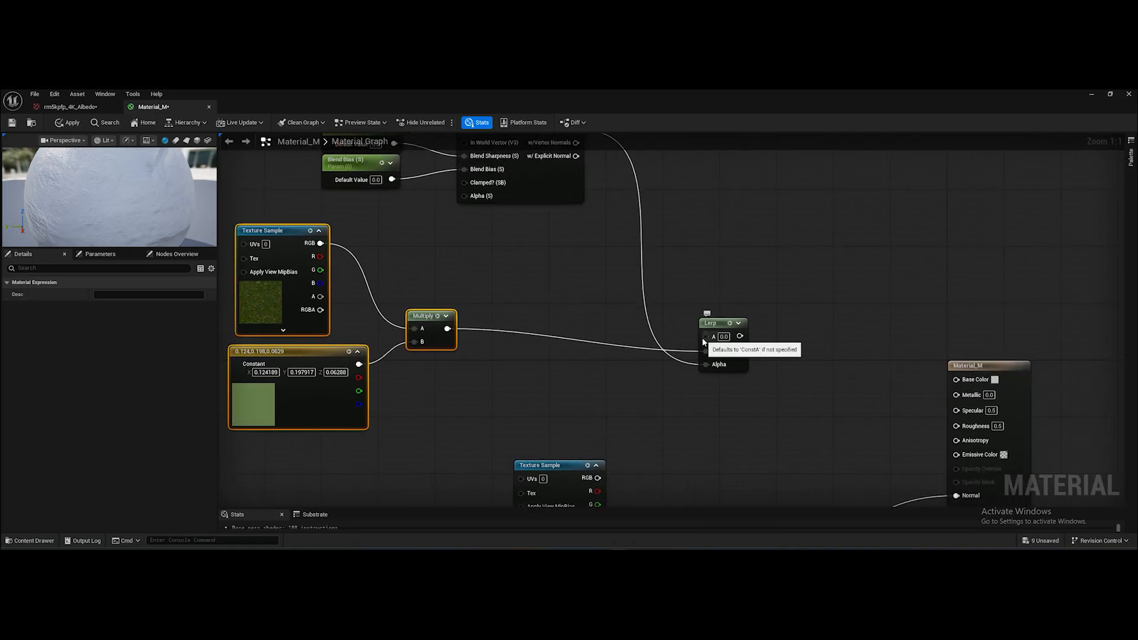
Bring the stone albedo texture node near the Lerp, connect its RGB to Lerp A, and place it below the connection wires
left_click_drag(560, 467, 518, 353)
right_click_drag(589, 393, 661, 419)
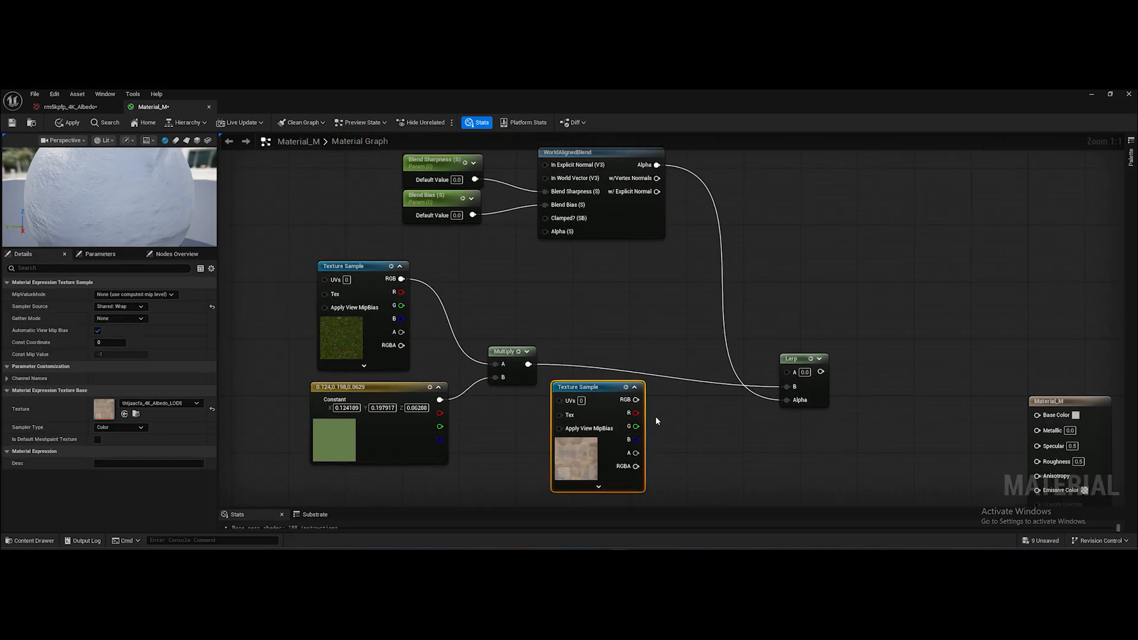
left_click_drag(596, 387, 625, 358)
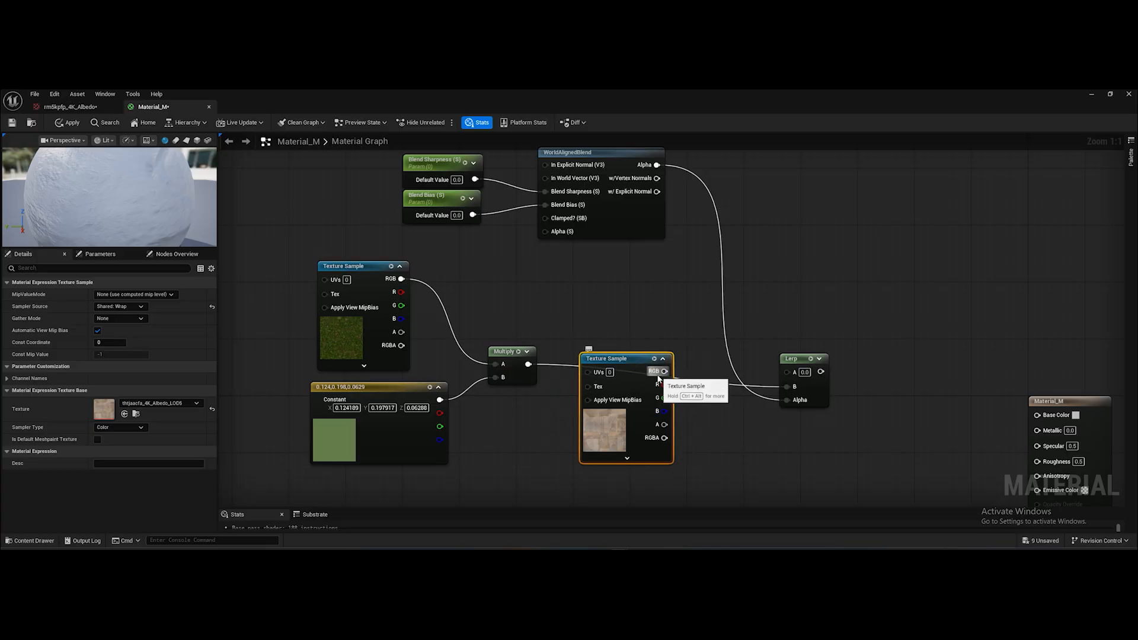
left_click_drag(663, 371, 788, 372)
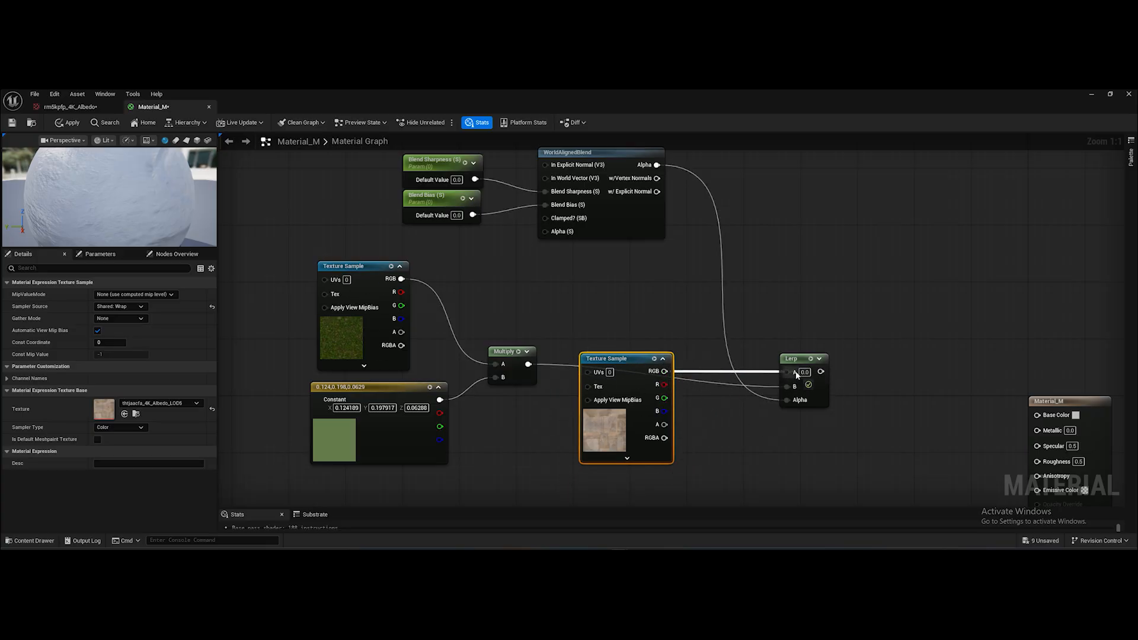
left_click_drag(613, 359, 620, 402)
Move the grass texture, green constant and Multiply nodes up together, closer to the WorldAlignedBlend nodes, and clear the selection
right_click_drag(592, 393, 614, 335)
left_click_drag(536, 412, 380, 284)
left_click_drag(382, 216, 376, 194)
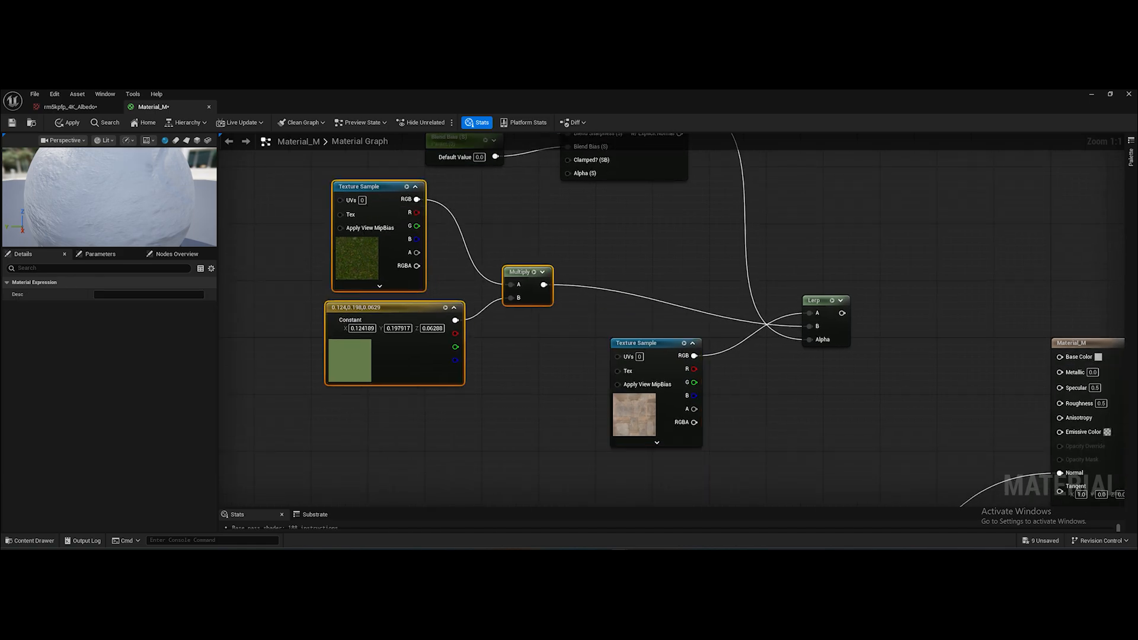
right_click_drag(500, 224, 541, 275)
right_click_drag(618, 315, 729, 303)
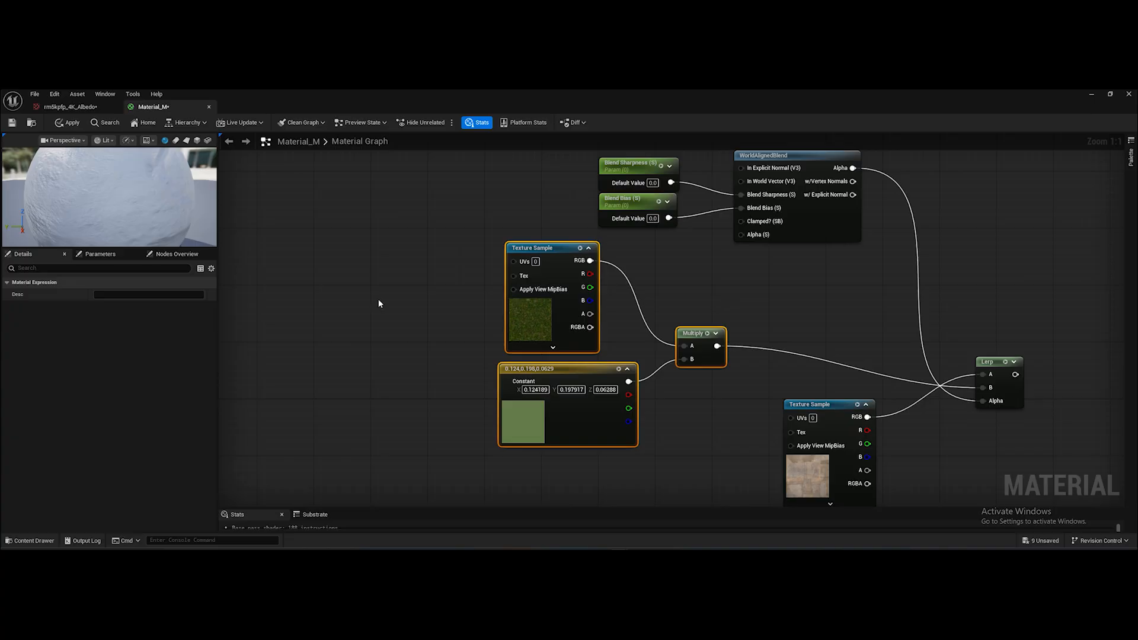
left_click(429, 331)
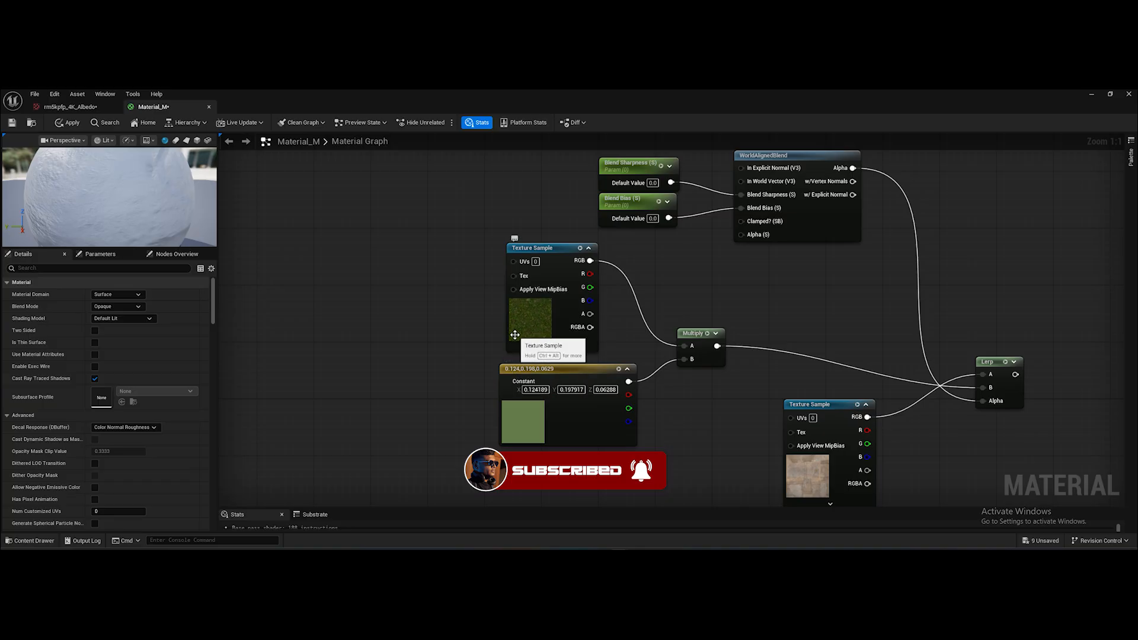
Add a TextureCoordinate node and place it in the free space on the input side of the grass texture
right_click_drag(447, 282, 468, 294)
right_click_drag(351, 265, 386, 298)
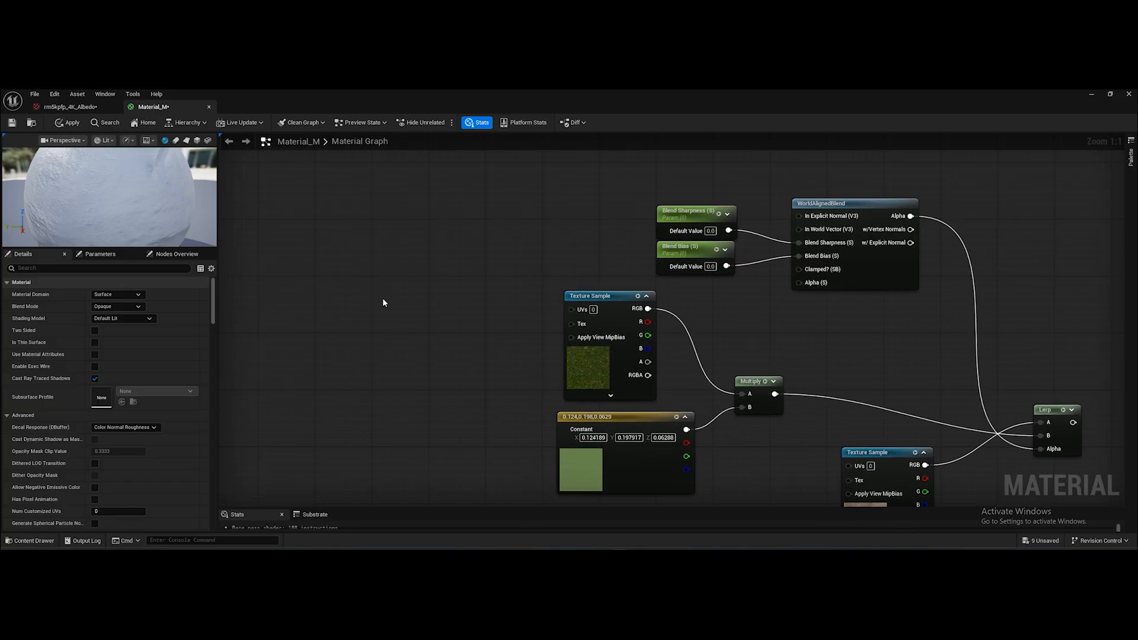
right_click(377, 302)
type("t")
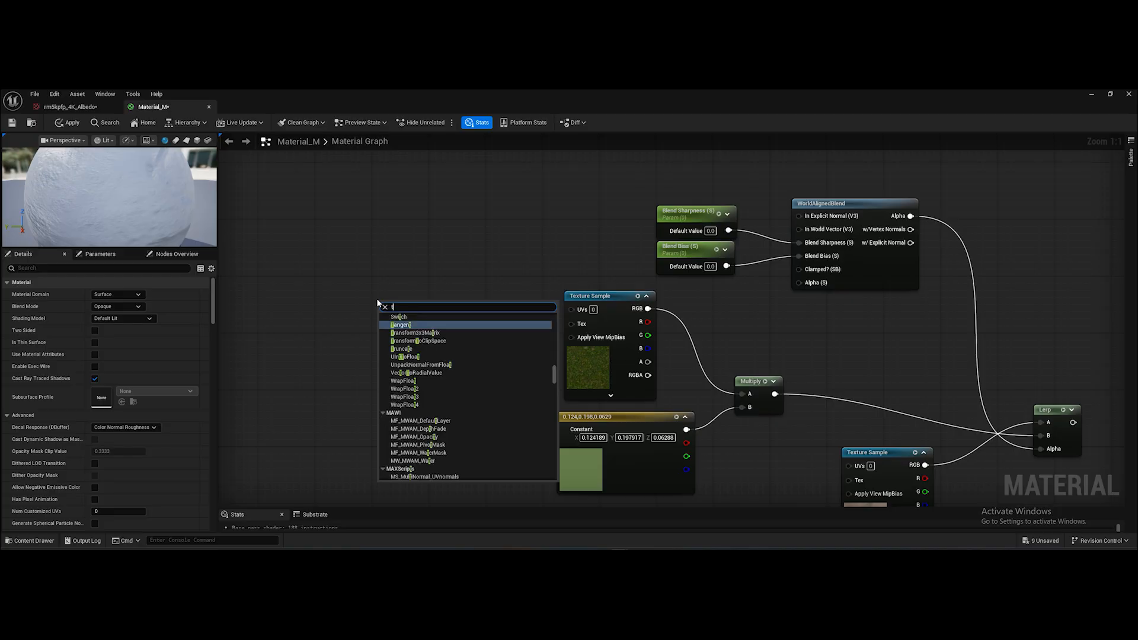
type("extu")
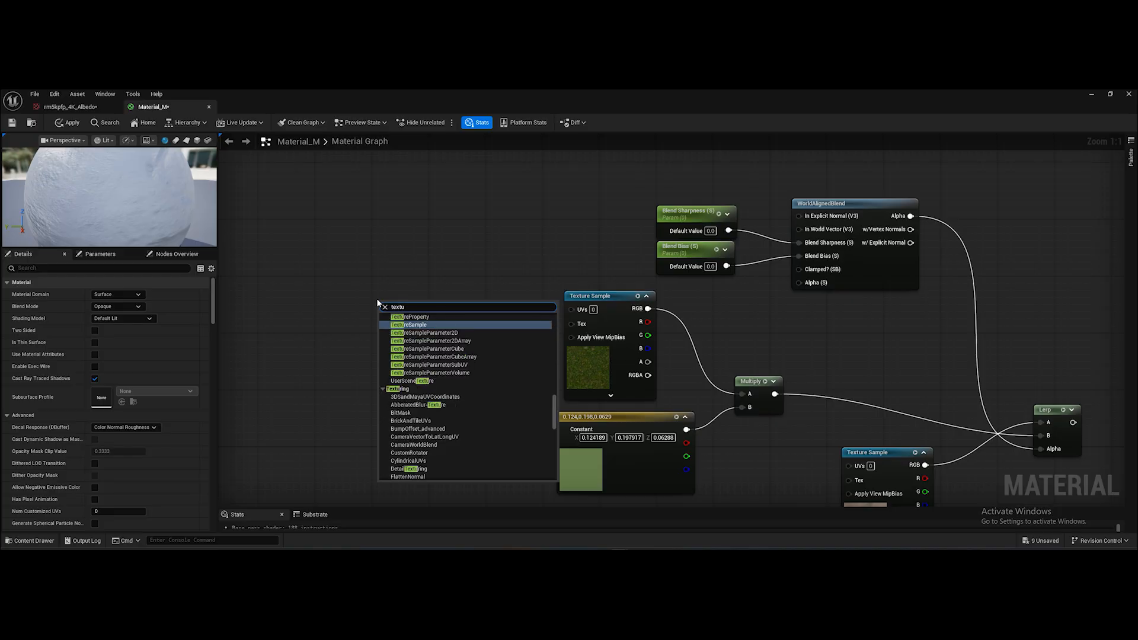
type("re cor")
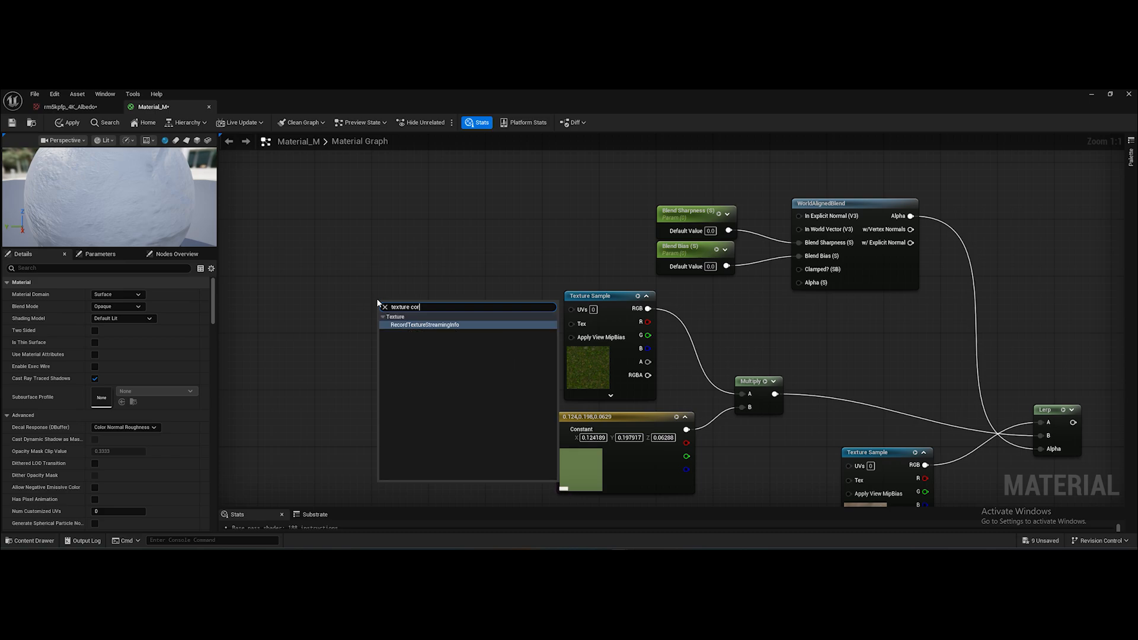
key("BackSpace")
key("BackSpace")
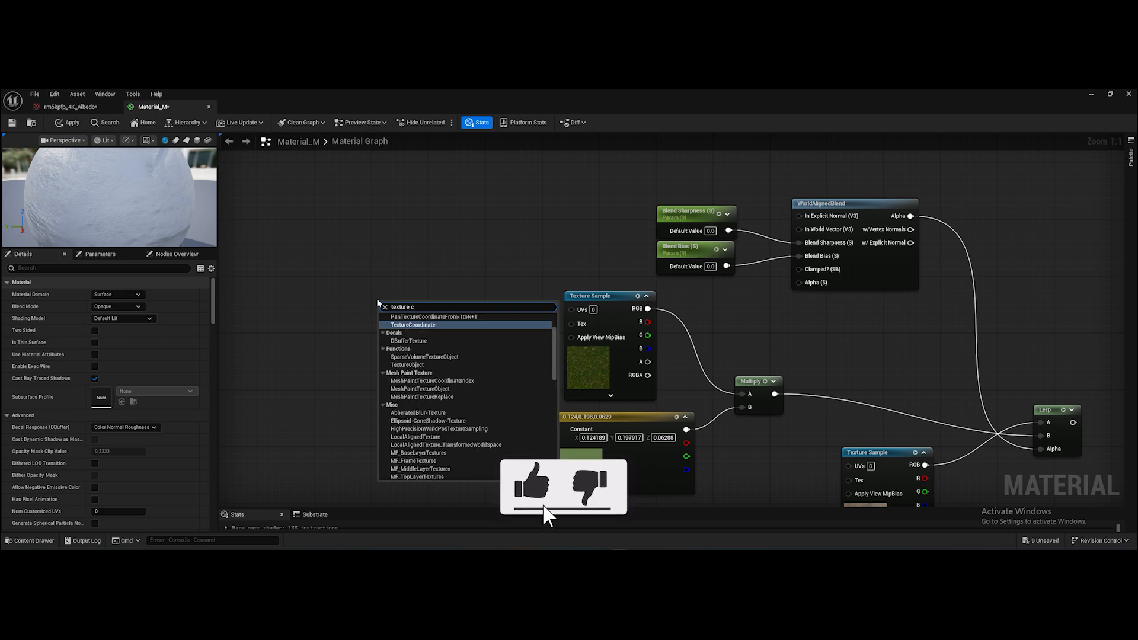
type("or")
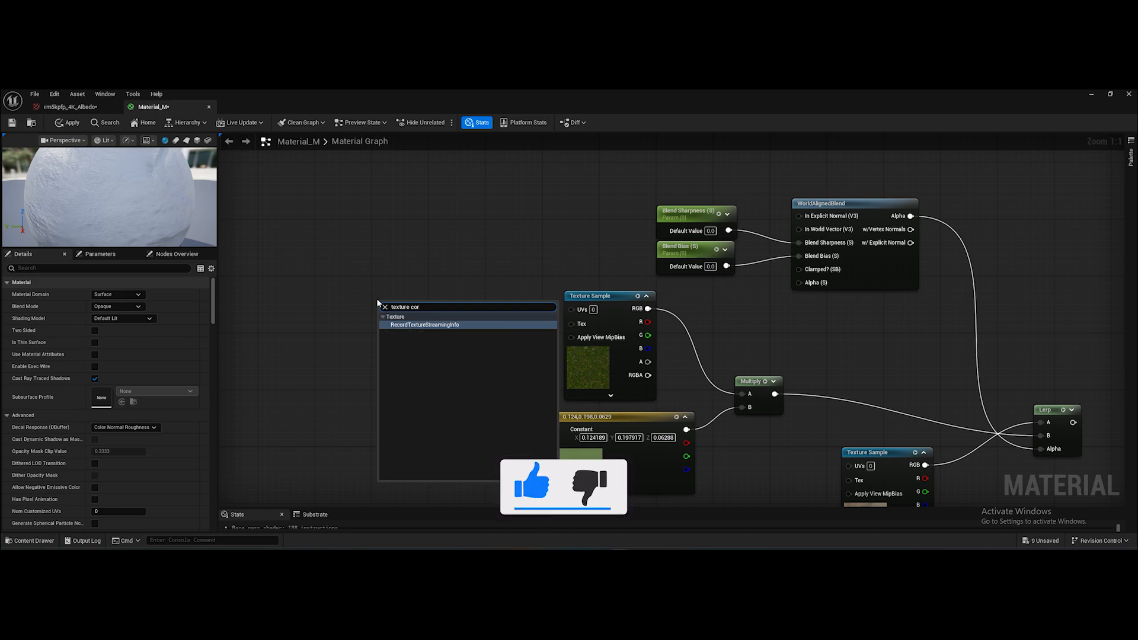
key("BackSpace")
key("BackSpace")
key("BackSpace")
key("BackSpace")
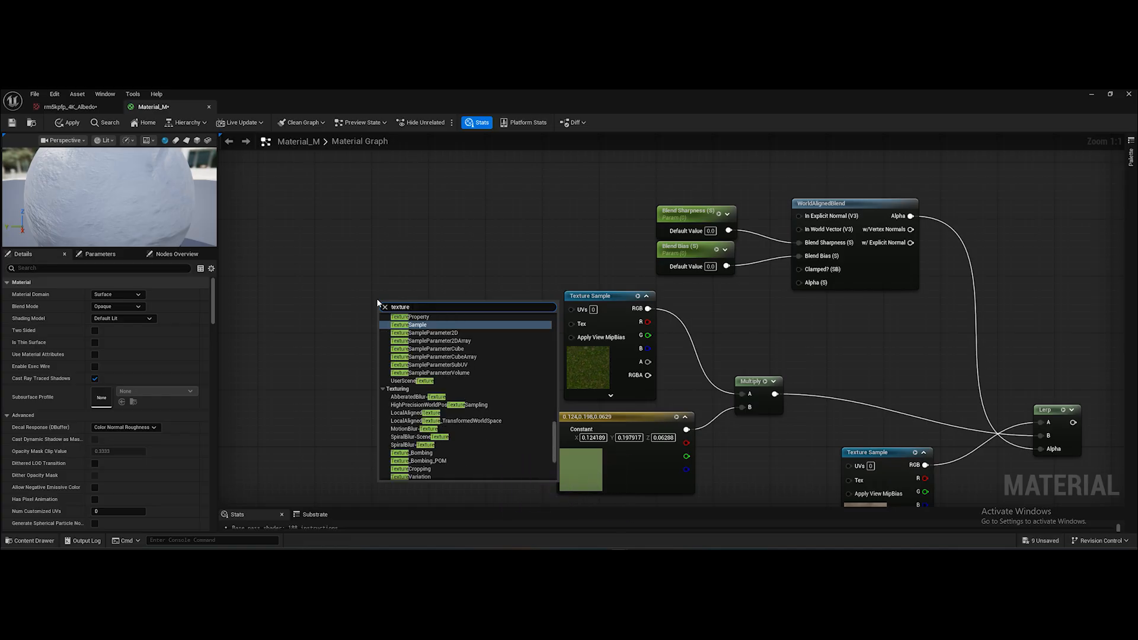
type("cor")
key("BackSpace")
key("BackSpace")
key("BackSpace")
type("co")
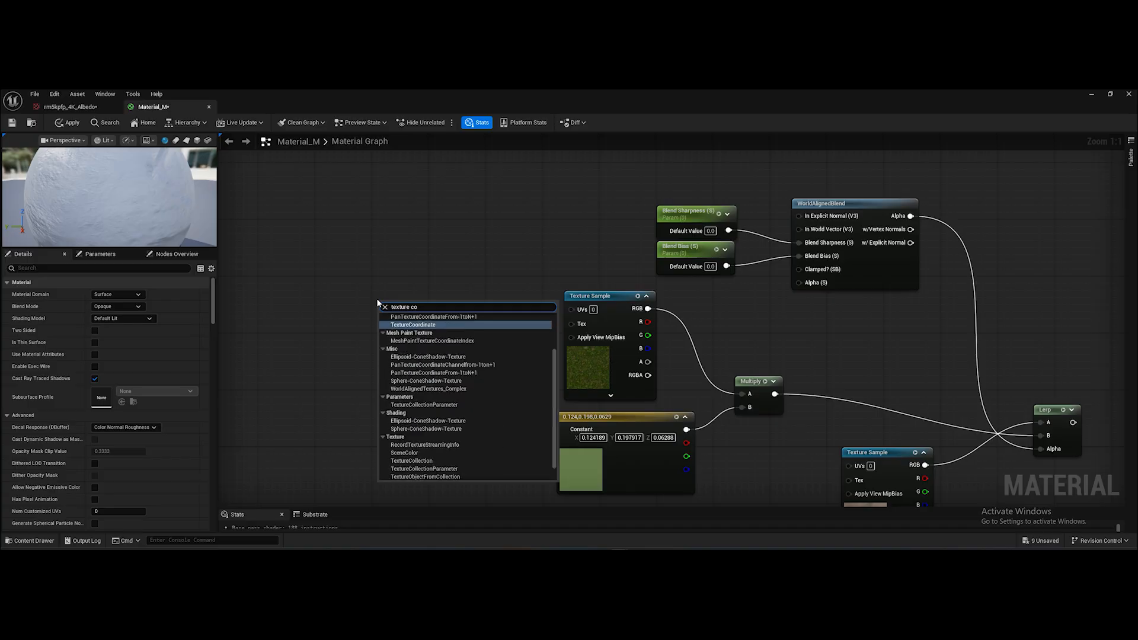
type("r")
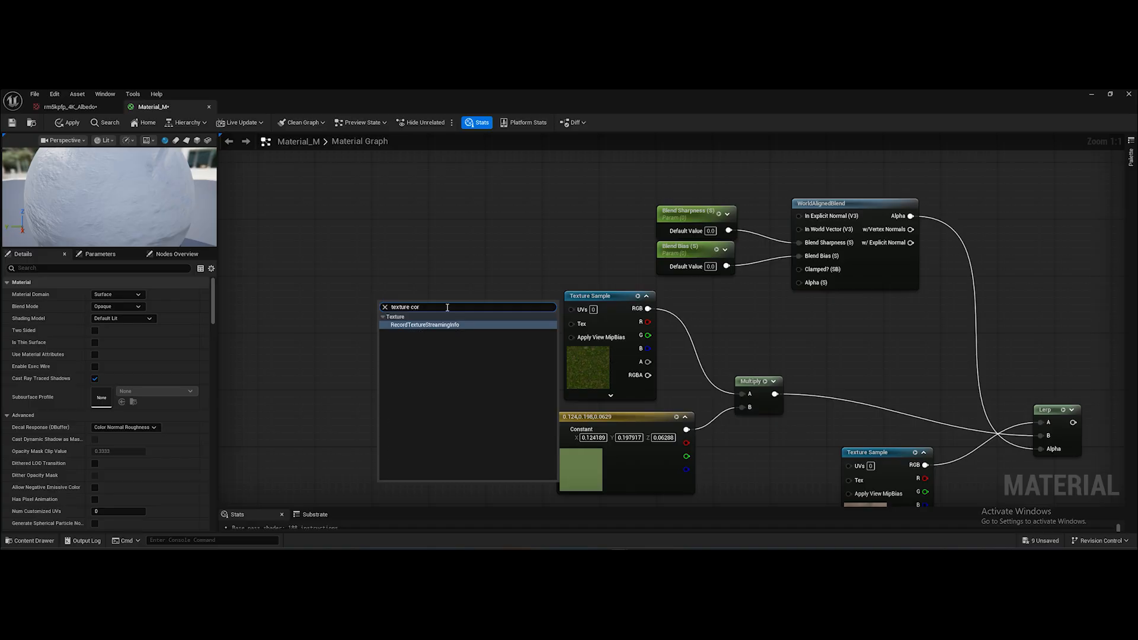
key("BackSpace")
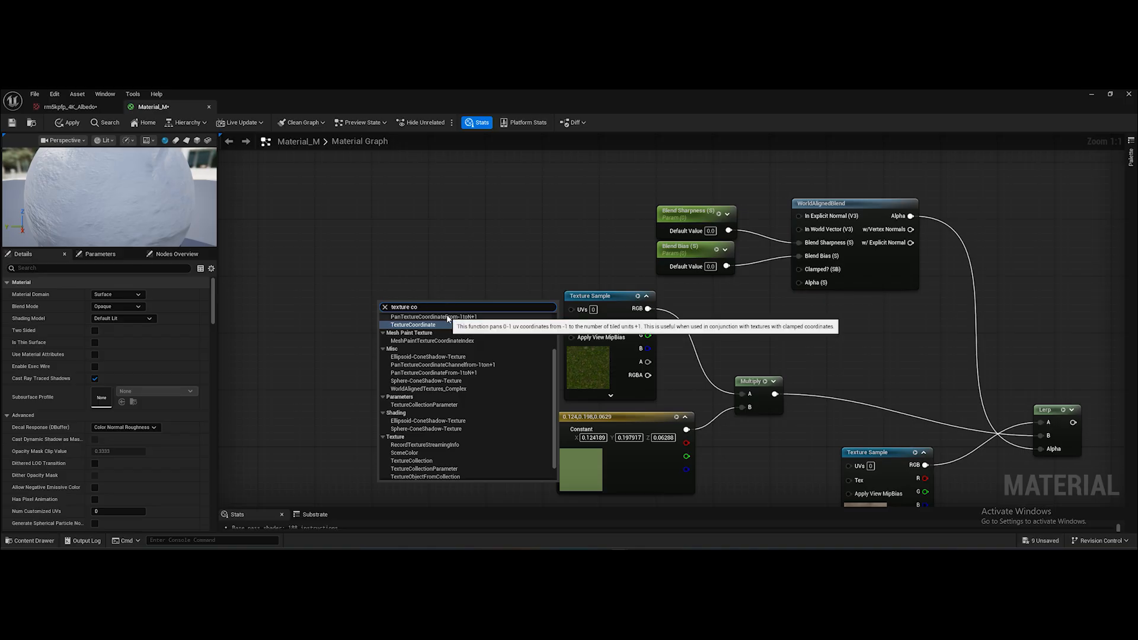
left_click(442, 324)
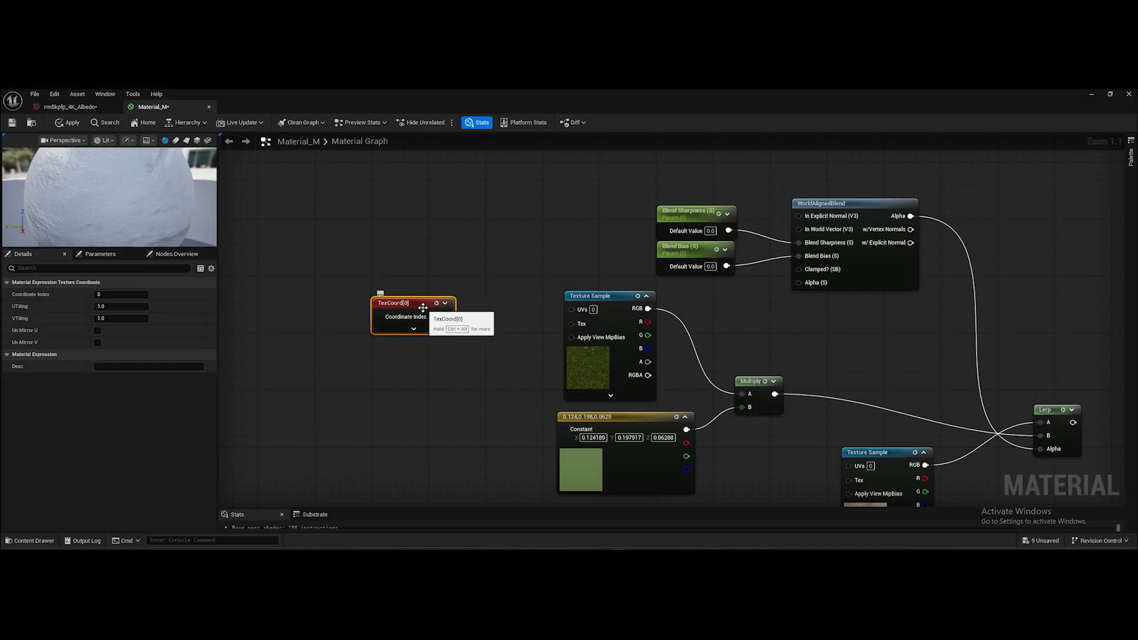
left_click_drag(423, 308, 387, 271)
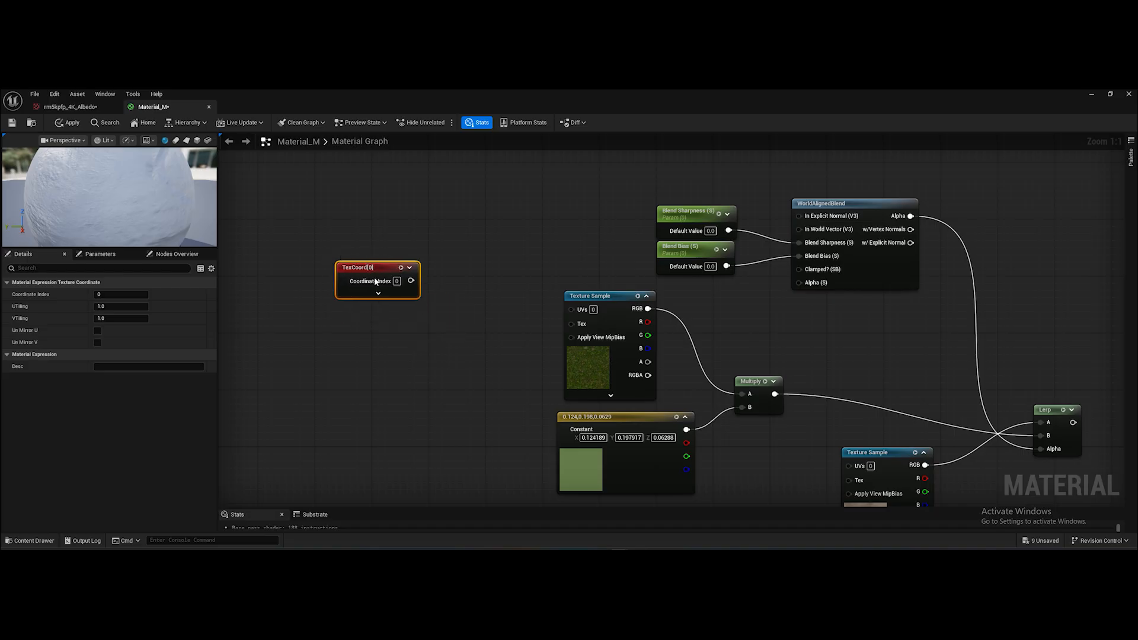
Add a Multiply node and a constant near the TexCoord node, and convert the constant to a parameter named MOSS TEX_CTRL
left_click(441, 321)
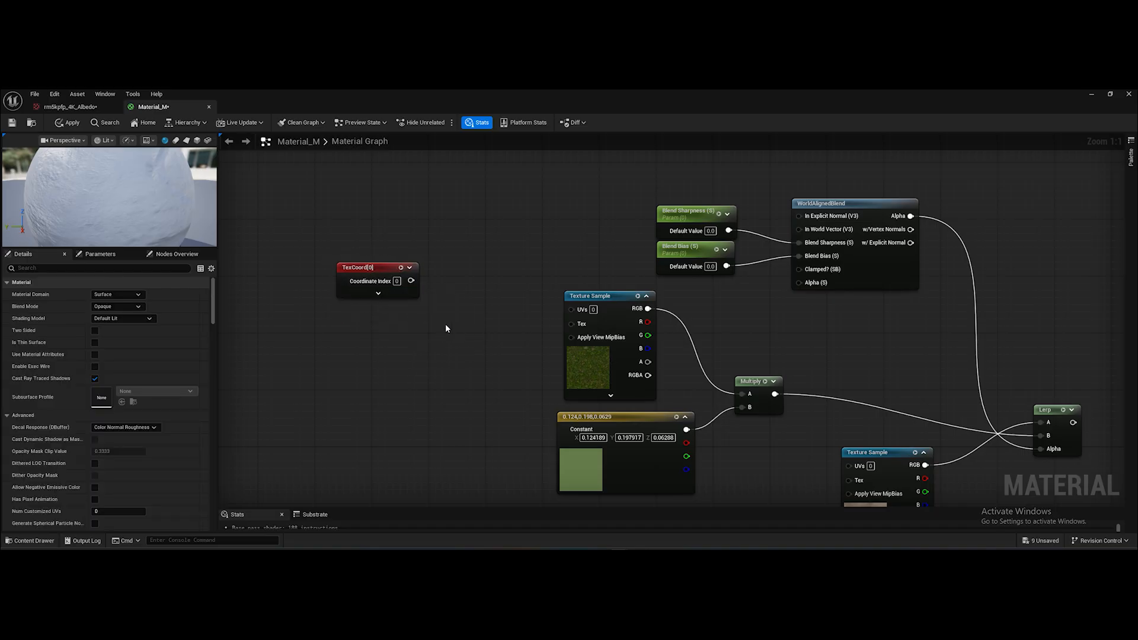
left_click(445, 329)
left_click(344, 375)
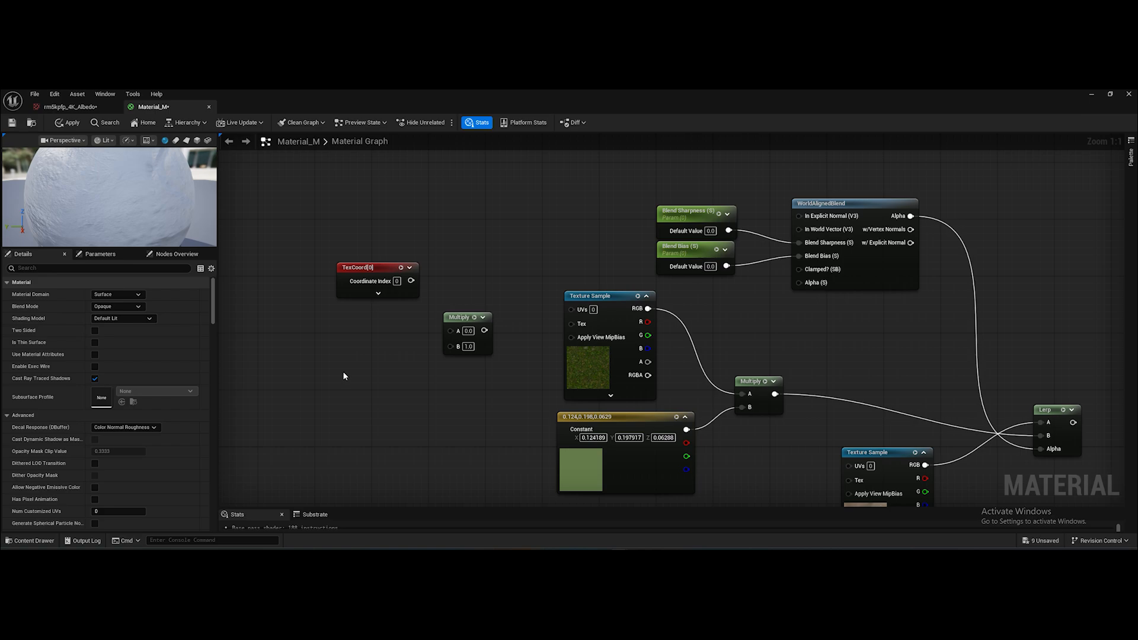
left_click(344, 374)
right_click(361, 375)
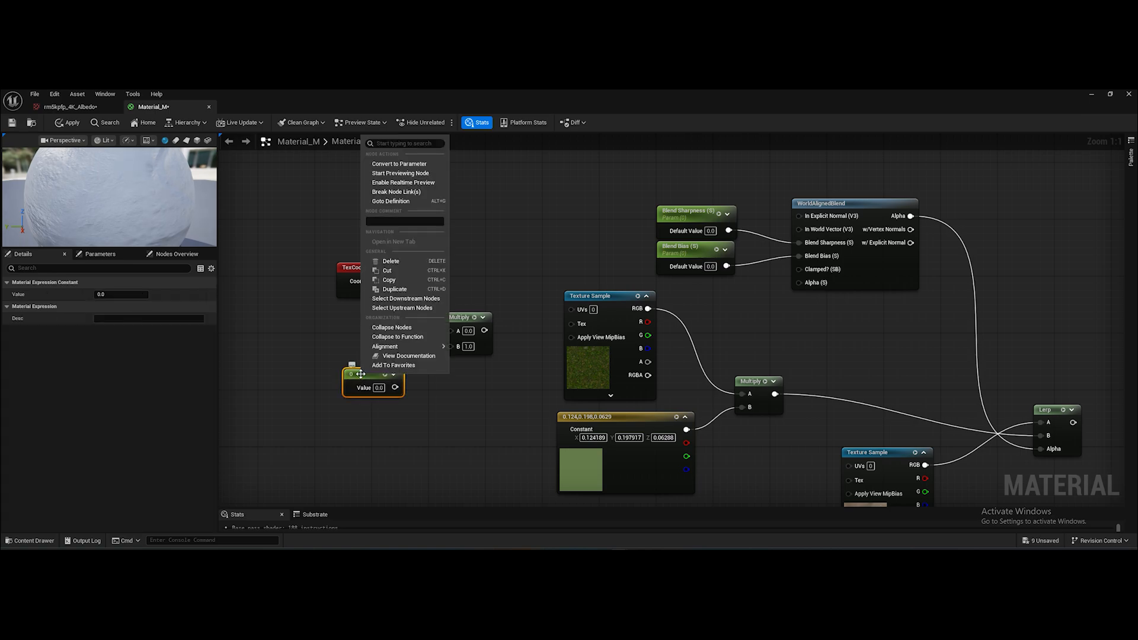
left_click(391, 166)
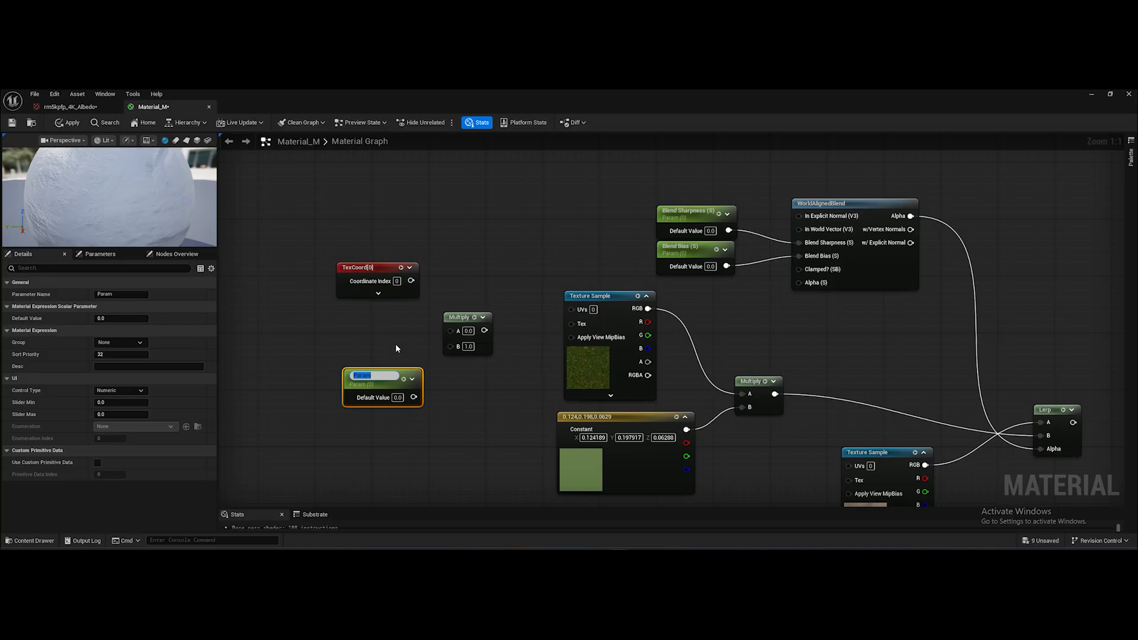
type("TEX_CT")
type("RL")
left_click(450, 408)
Connect TexCoord to Multiply A, MOSS TEX_CTRL to Multiply B, and the Multiply output to the grass texture's UVs
left_click_drag(415, 394, 450, 346)
left_click_drag(411, 281, 570, 311)
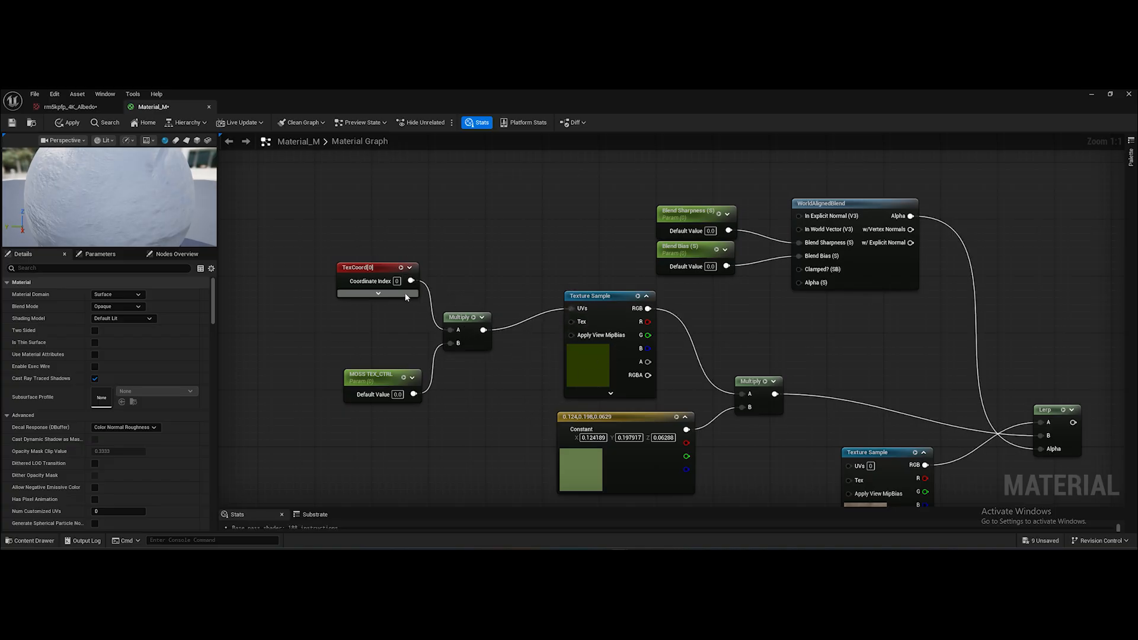
Connect the Lerp output to the Base Color input of Material_M
right_click_drag(521, 257, 400, 197)
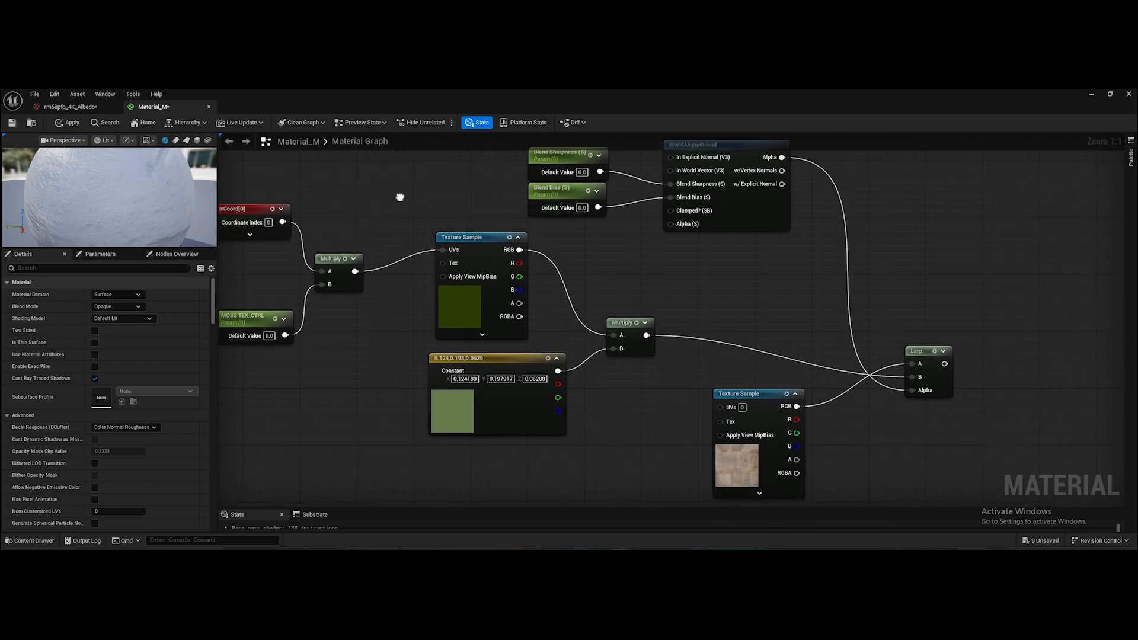
right_click_drag(581, 291, 555, 282)
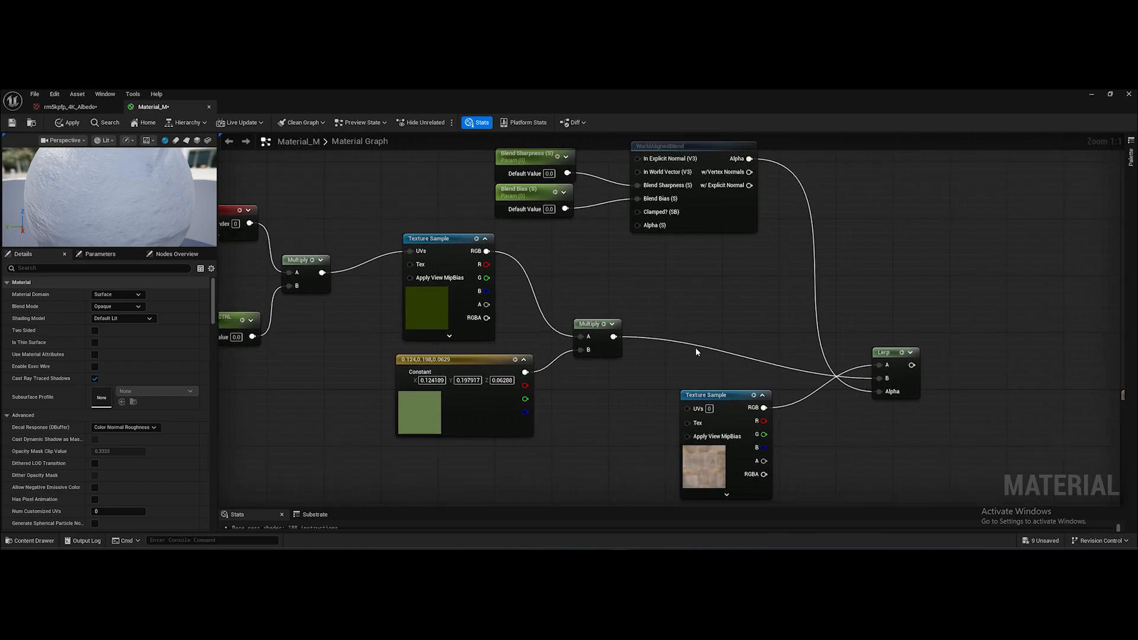
left_click(730, 392)
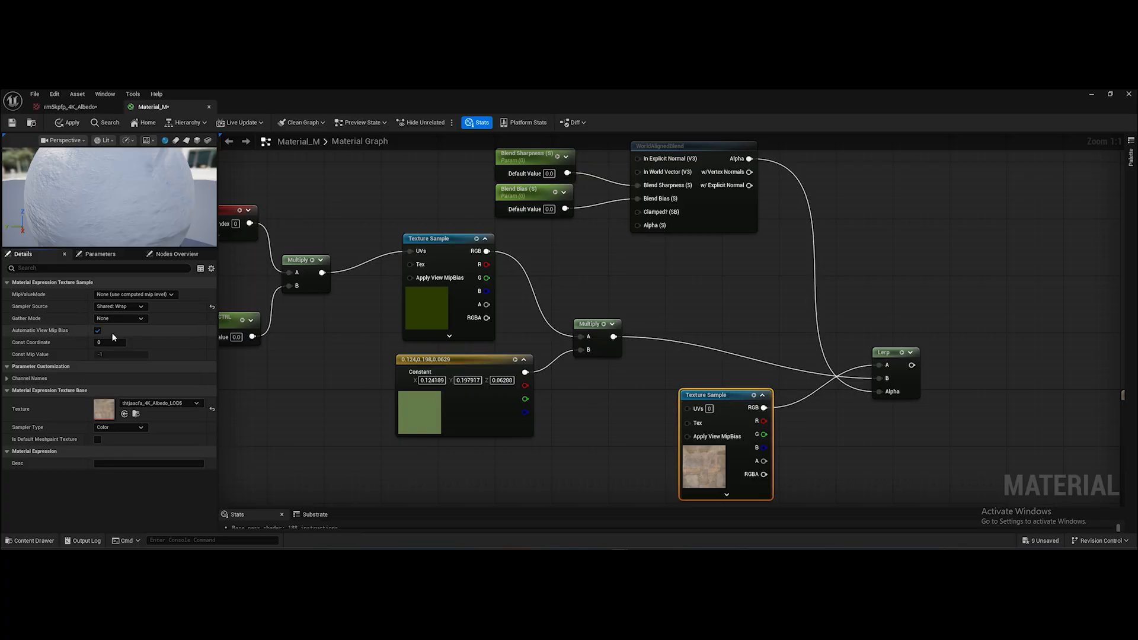
right_click_drag(754, 333, 508, 273)
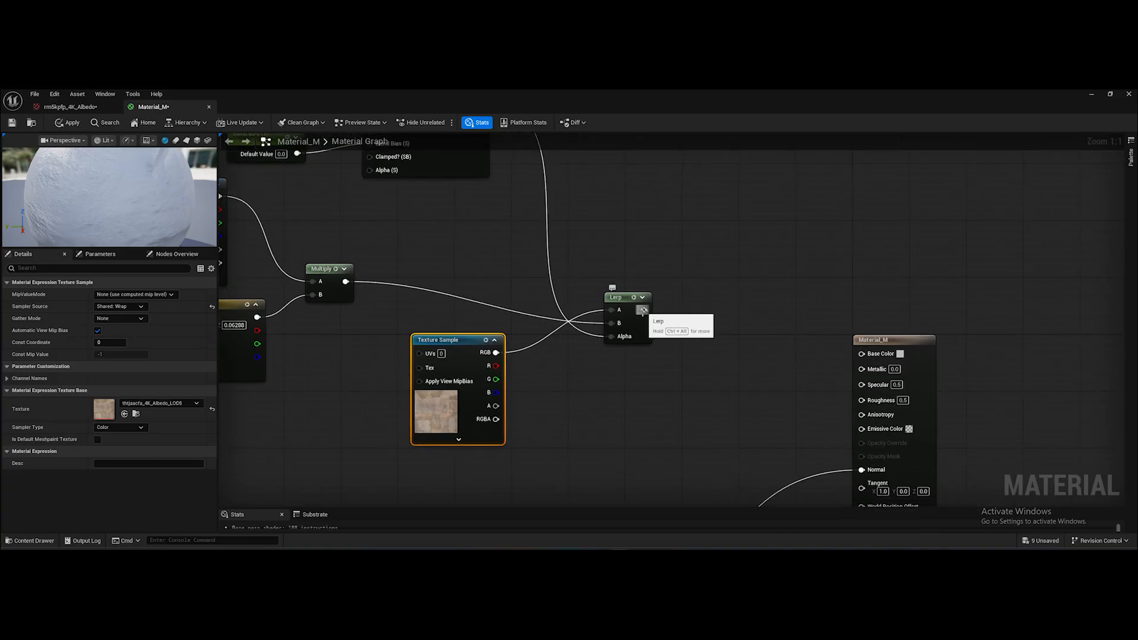
left_click_drag(643, 310, 861, 353)
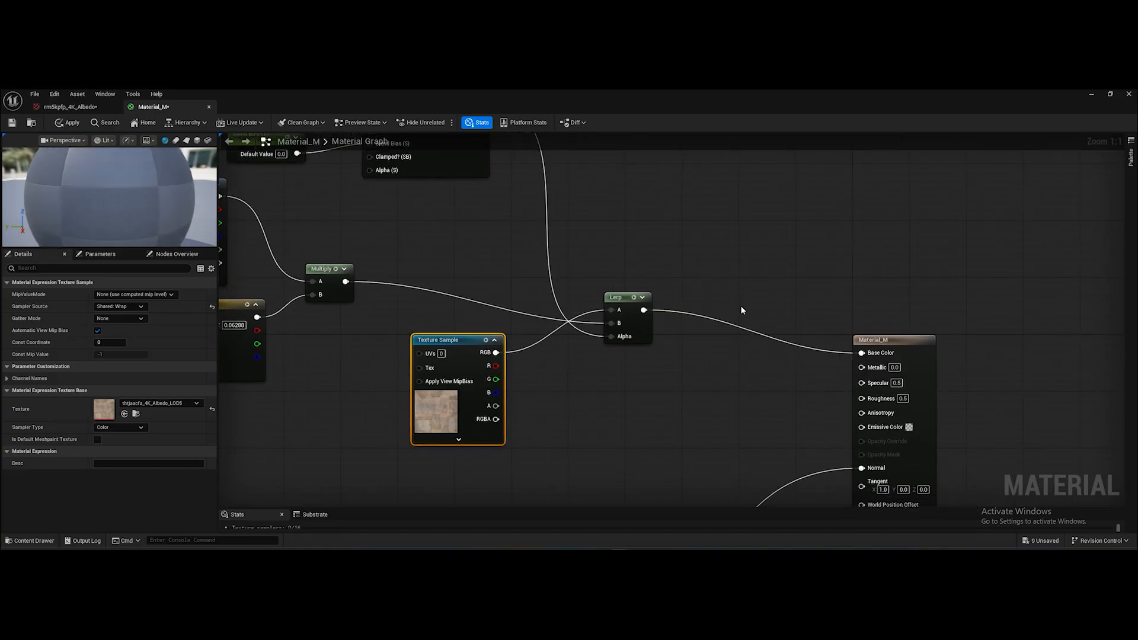
Switch the material preview mesh to a plane and apply the changes to the material
right_click_drag(740, 328, 909, 320)
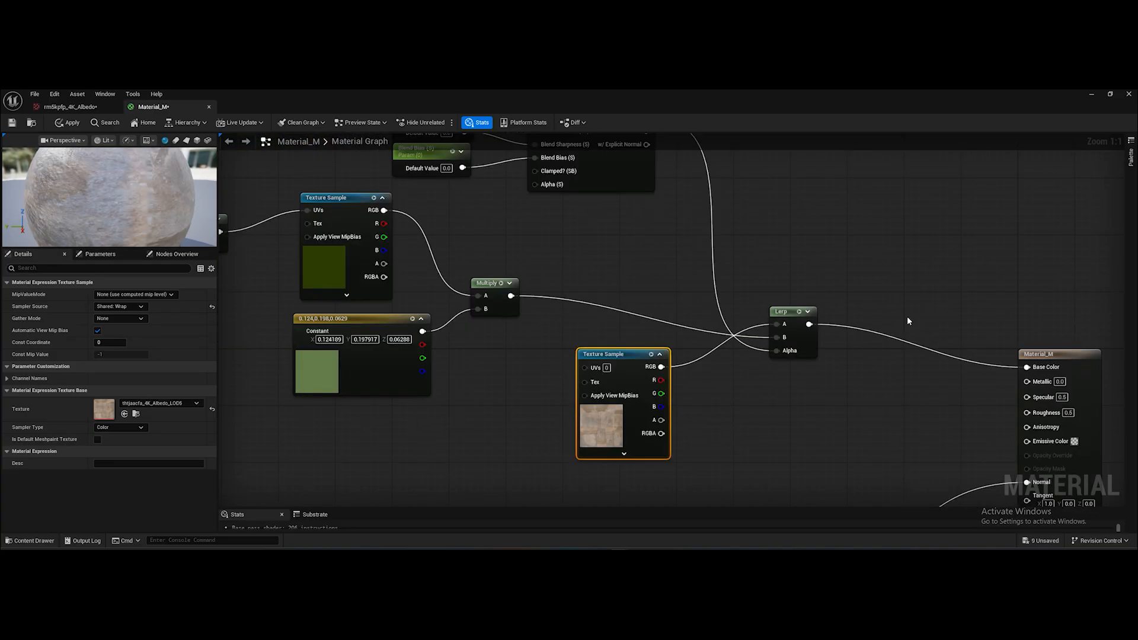
left_click(186, 142)
left_click(69, 124)
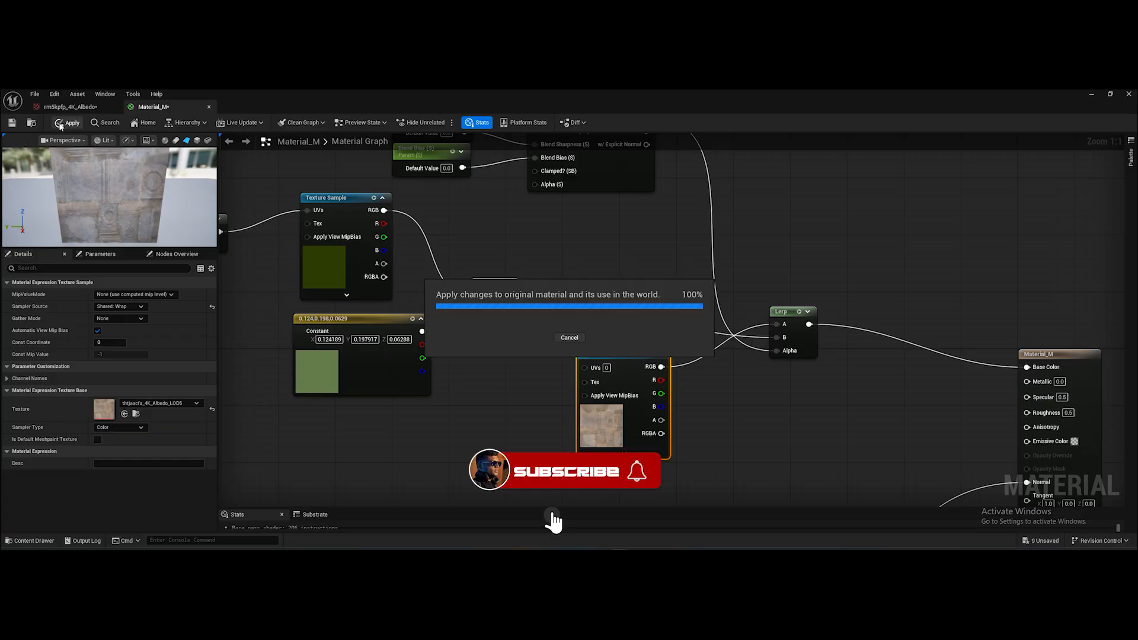
Assign the Material_M_Inst material instance to the stone pillar in the level
scroll(579, 330, "down", 1)
right_click_drag(580, 330, 735, 254)
scroll(480, 320, "down", 1)
right_click_drag(480, 321, 592, 229)
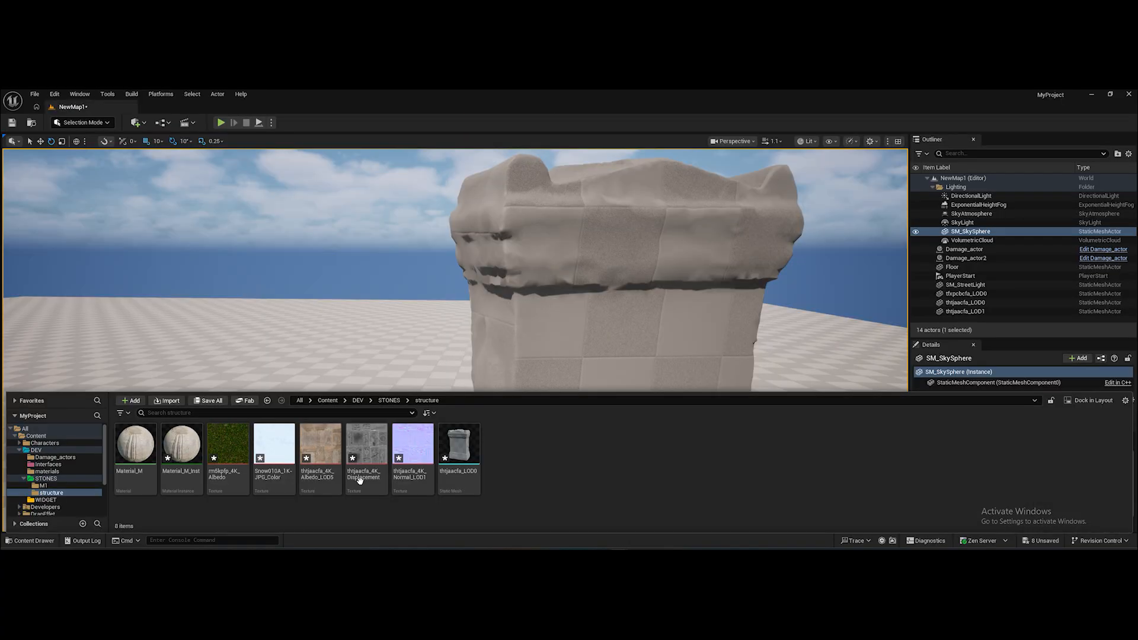
left_click_drag(181, 446, 579, 266)
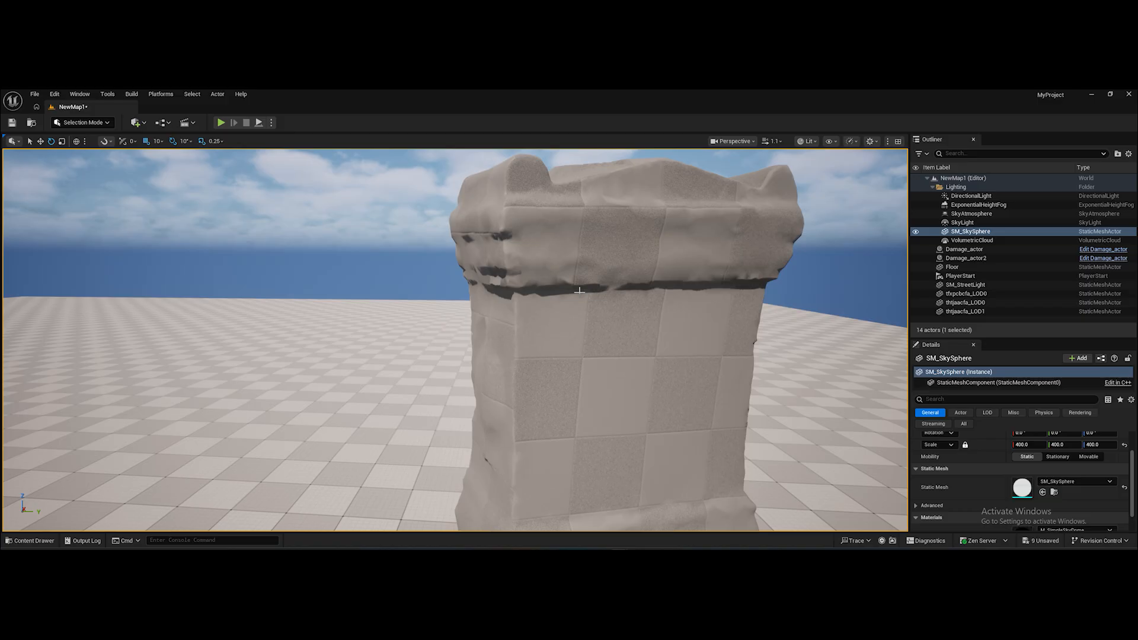
right_click_drag(579, 290, 551, 362)
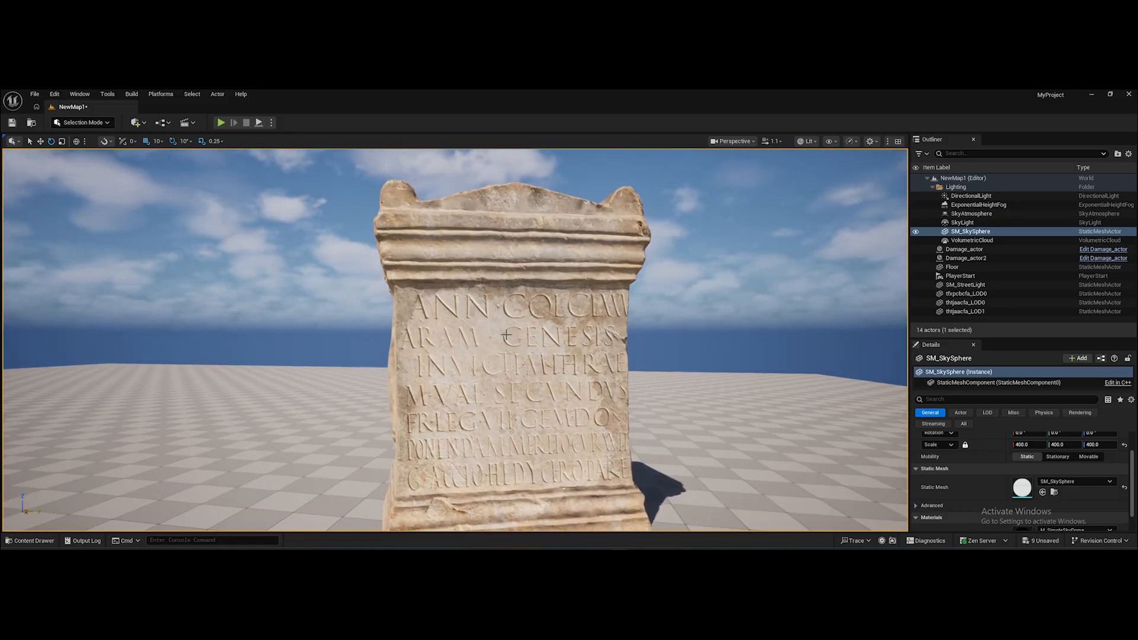
Open Material_M_Inst and enable the Blend Bias, Blend Sharpness and MOSS TEX_CTRL parameter overrides
mouse_move(506, 336)
right_mouse_down()
mouse_move(520, 335)
mouse_move(514, 344)
right_mouse_up()
left_click(30, 540)
left_click(182, 455)
double_click(182, 455)
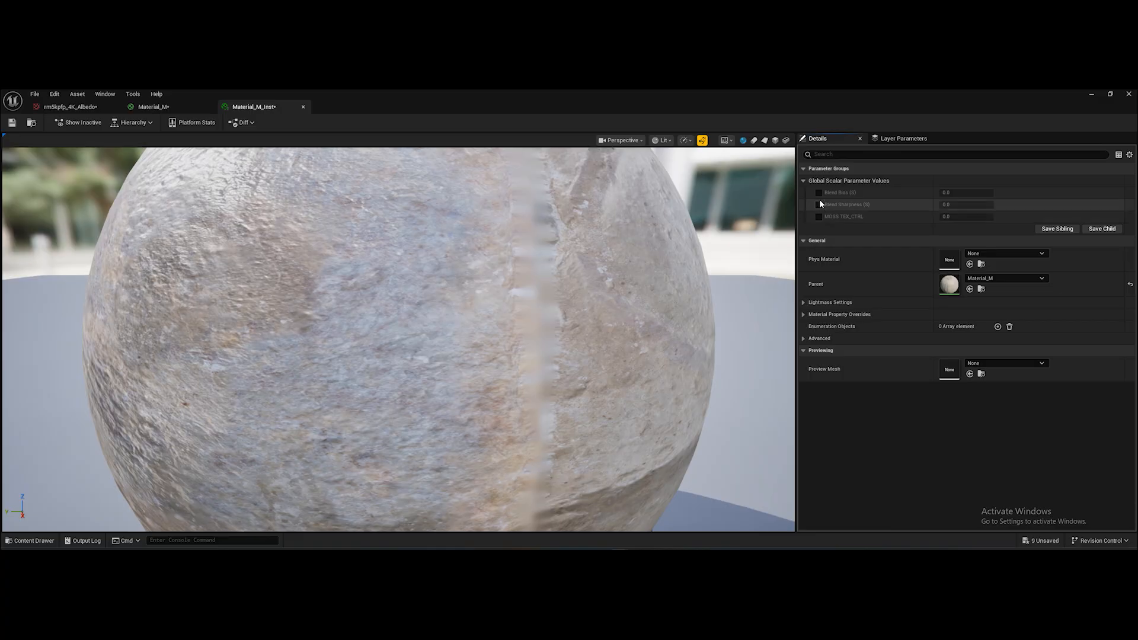
left_click(819, 192)
left_click(819, 217)
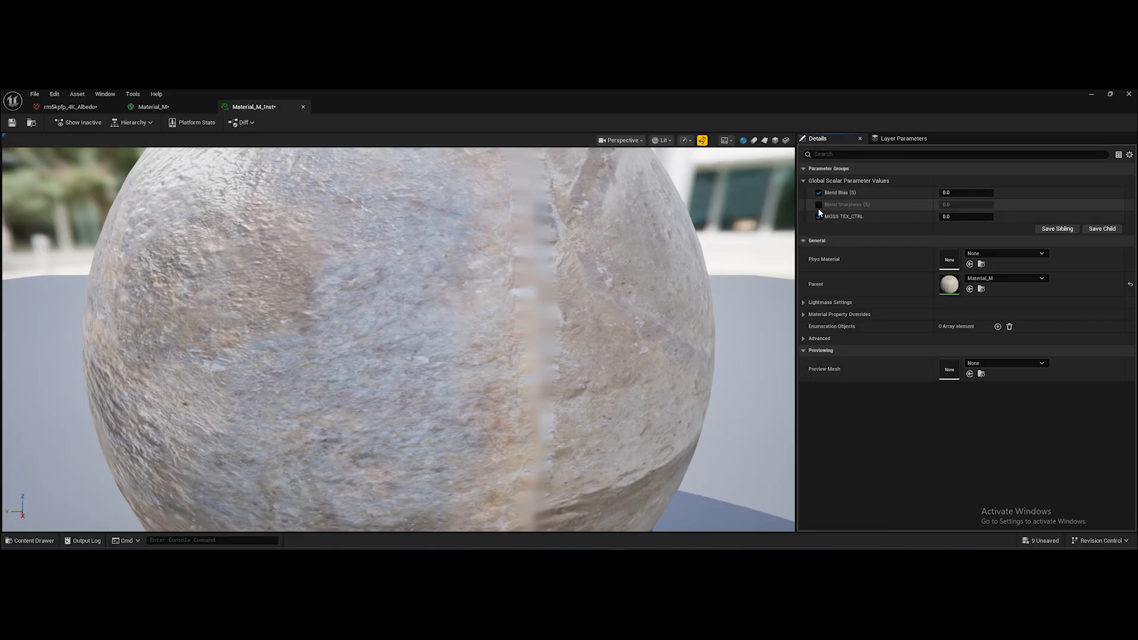
left_click(818, 206)
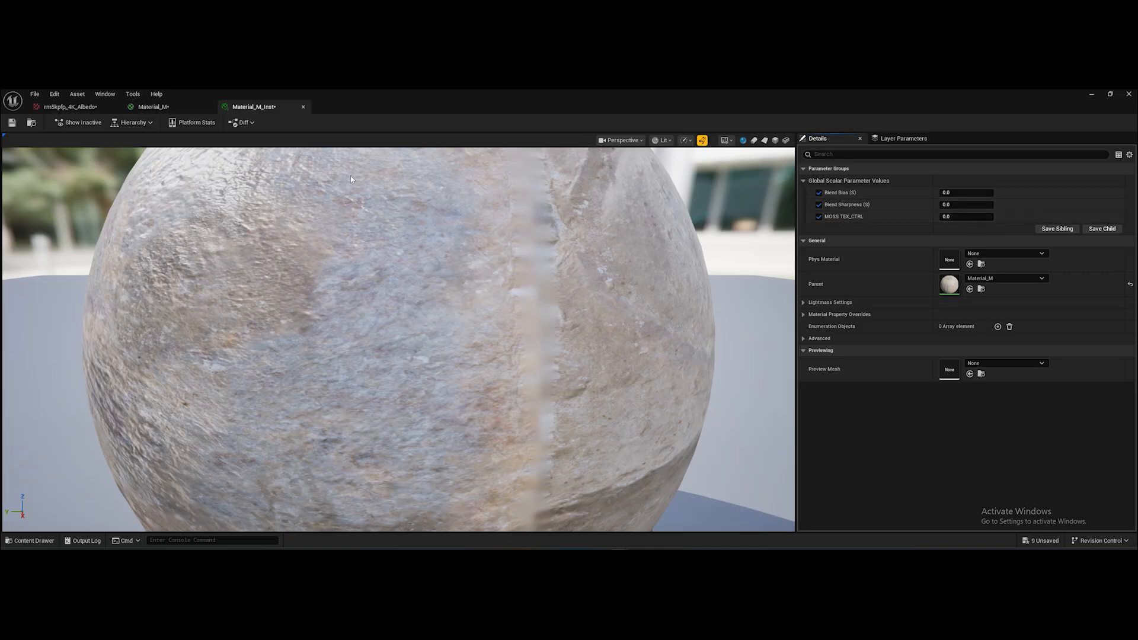
Place the instance editor beside the level view and adjust Blend Sharpness, Blend Bias and MOSS TEX_CTRL to bring moss onto the pillar
left_click_drag(464, 105, 825, 176)
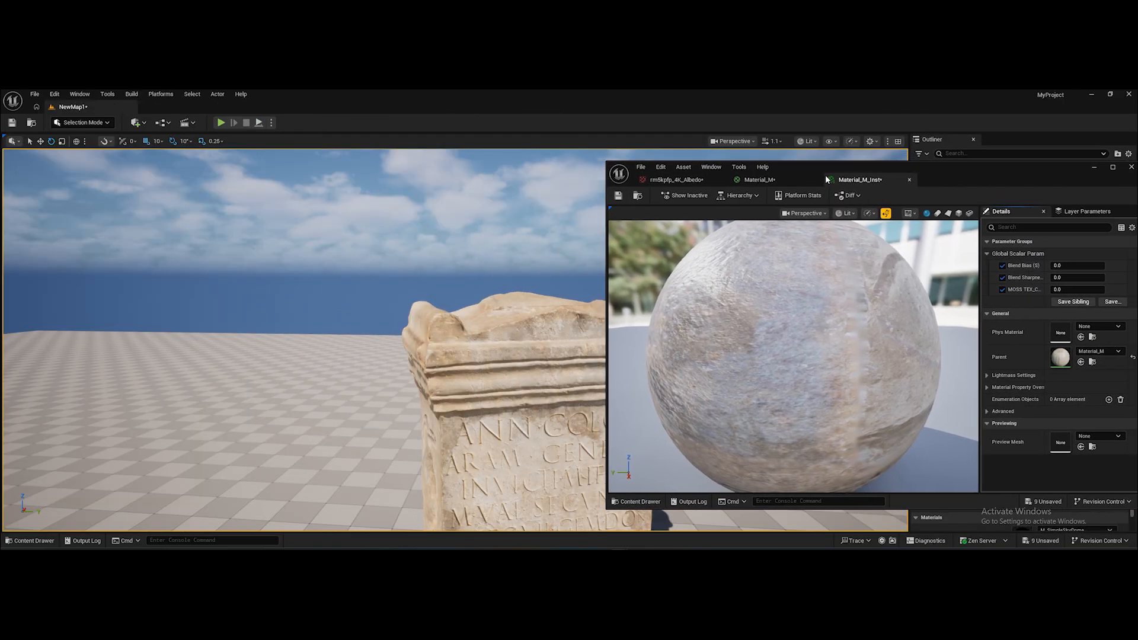
middle_click_drag(297, 342, 321, 391)
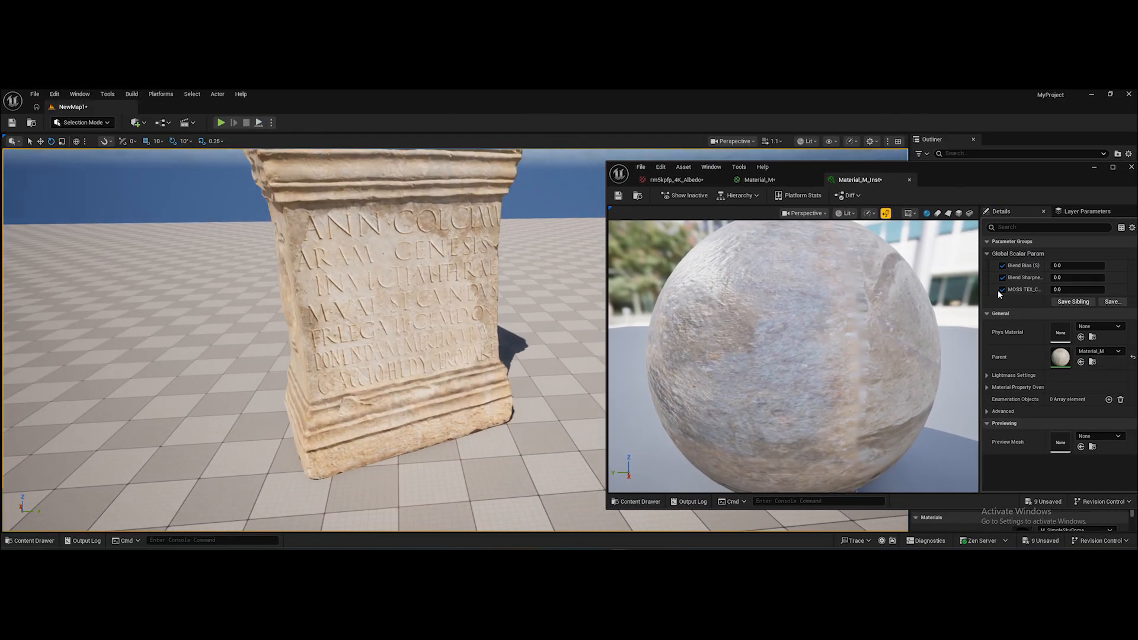
left_click_drag(1066, 277, 978, 277)
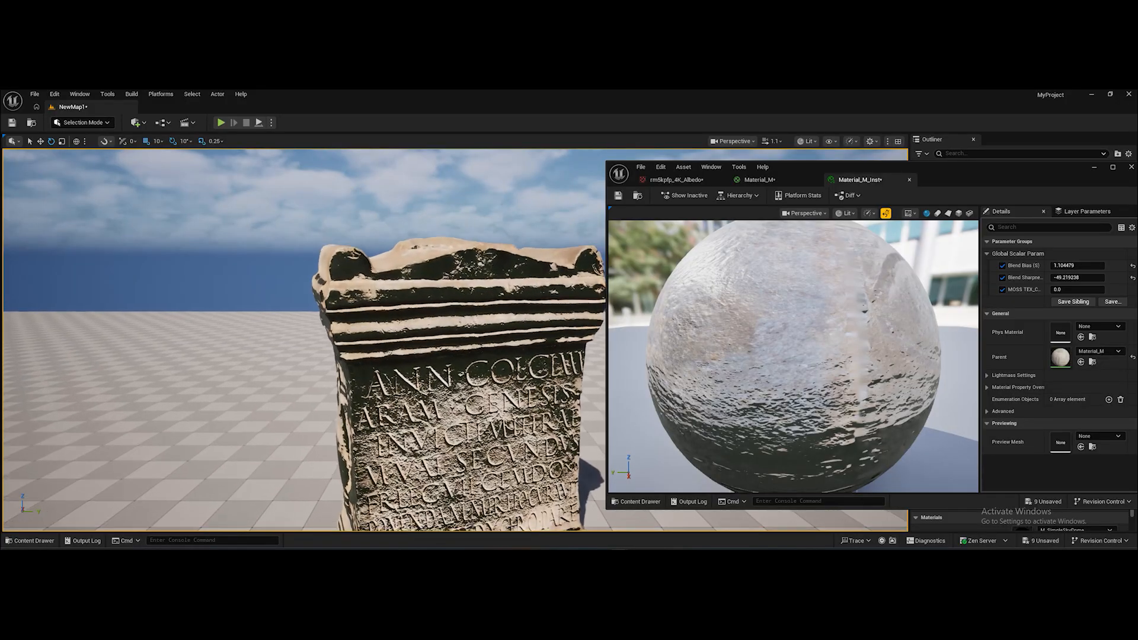
left_click_drag(1082, 290, 1056, 290)
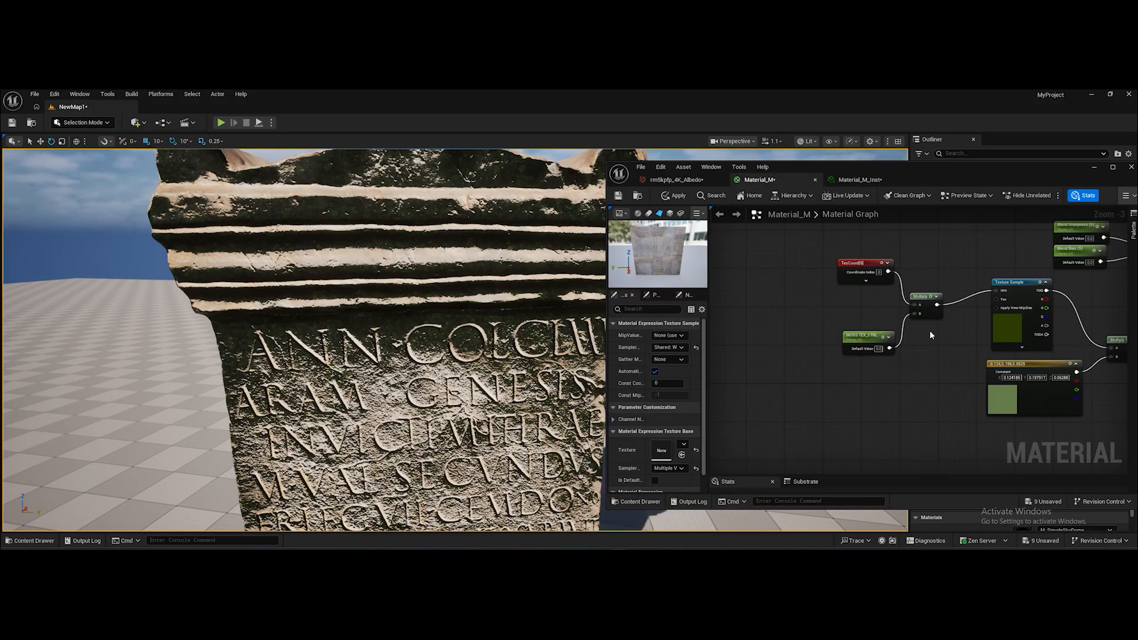
Brighten the moss tint constant in Material_M to green 0.242, 0.604, 0.0968 and apply the material changes
right_click_drag(930, 330, 863, 370)
scroll(925, 371, "up", 2)
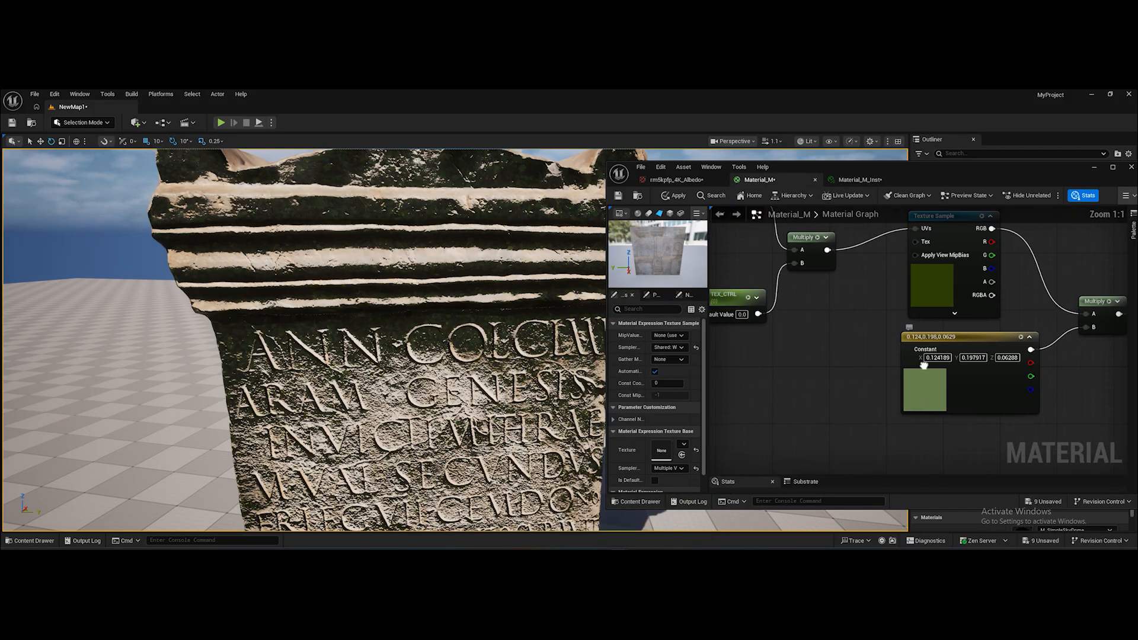
right_click_drag(949, 365, 834, 365)
left_click(834, 365)
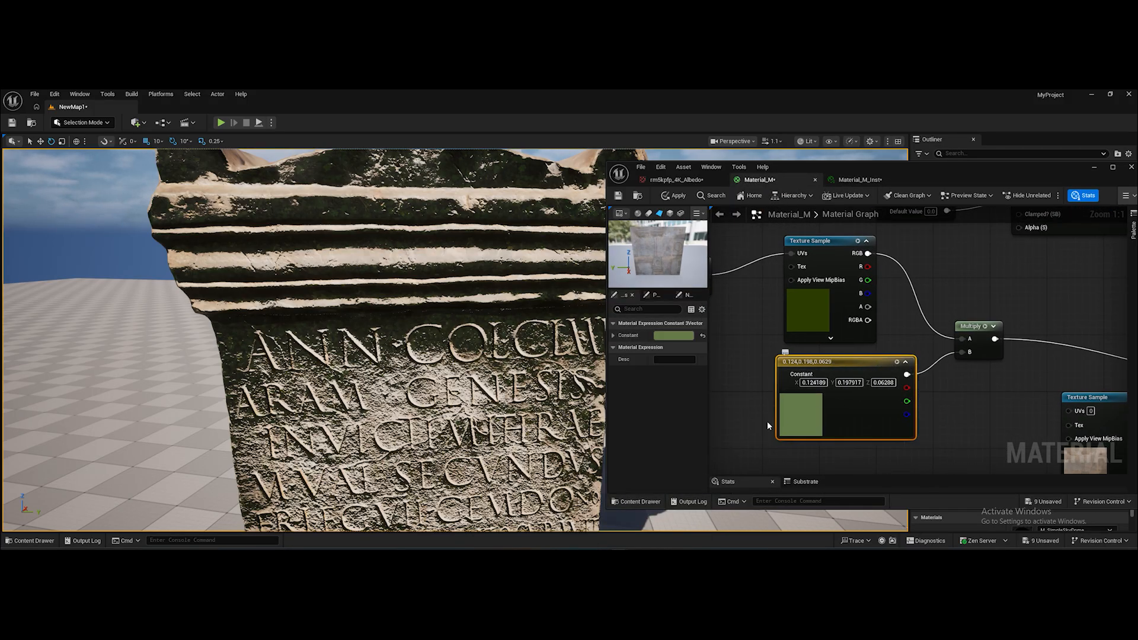
left_click(672, 336)
left_click_drag(805, 362, 783, 324)
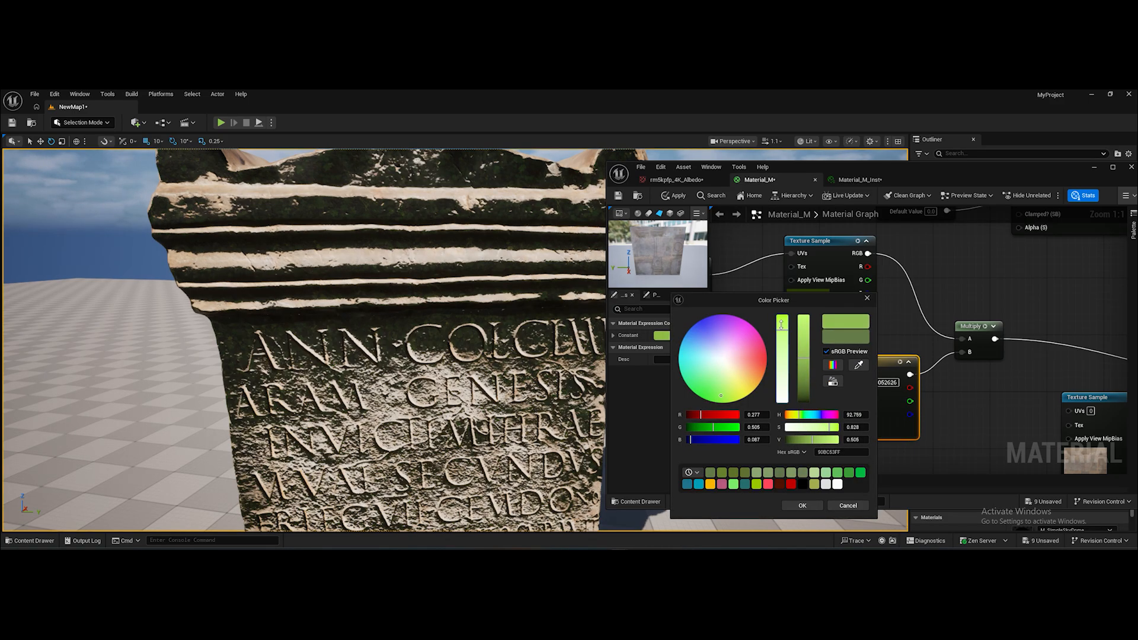
left_click_drag(804, 375, 804, 354)
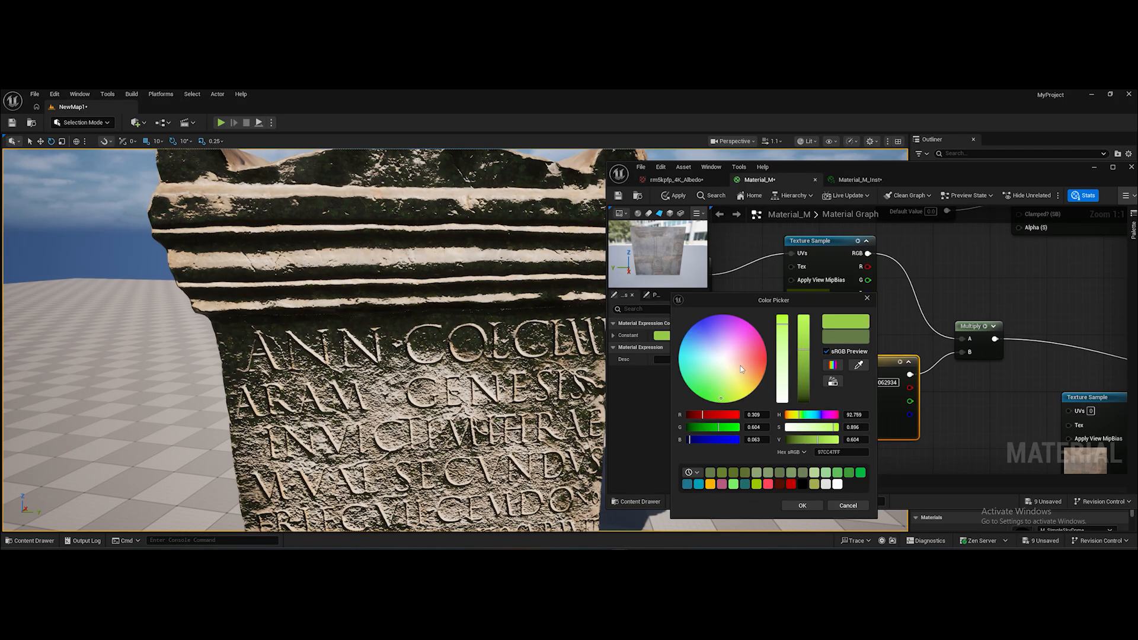
left_click_drag(716, 401, 715, 396)
left_click(803, 506)
left_click(671, 198)
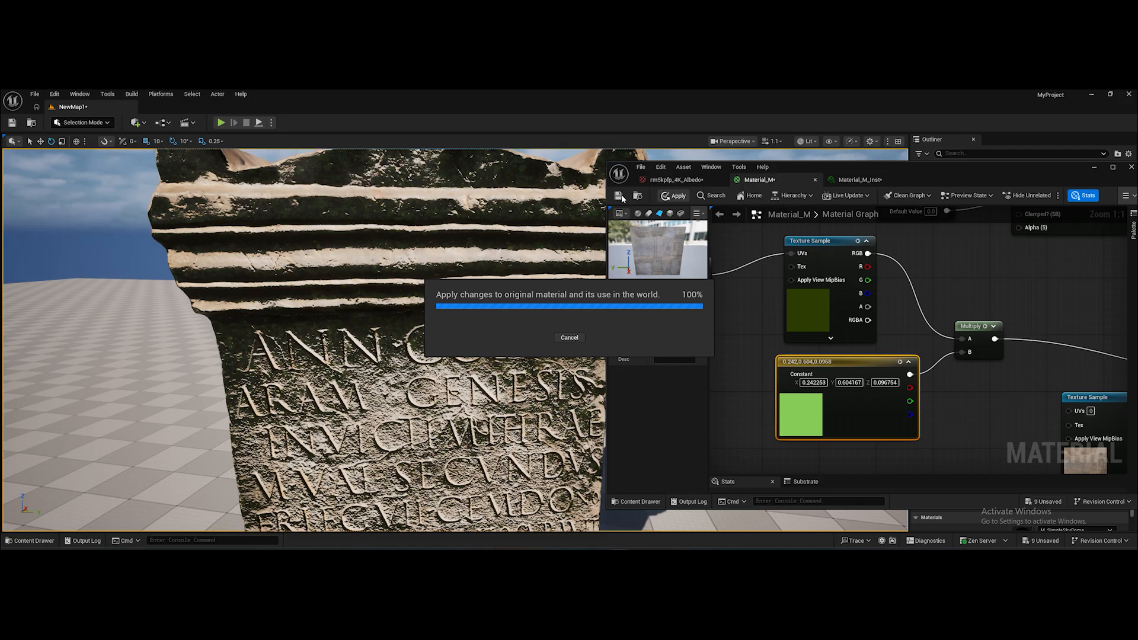
Tune Material_M_Inst to about -25.84 Blend Bias, -908.67 Blend Sharpness and 4.46 MOSS TEX_CTRL while checking the pillar
left_click(1095, 168)
key("s")
mouse_move(457, 343)
right_mouse_down()
mouse_move(448, 371)
mouse_move(444, 354)
right_mouse_up()
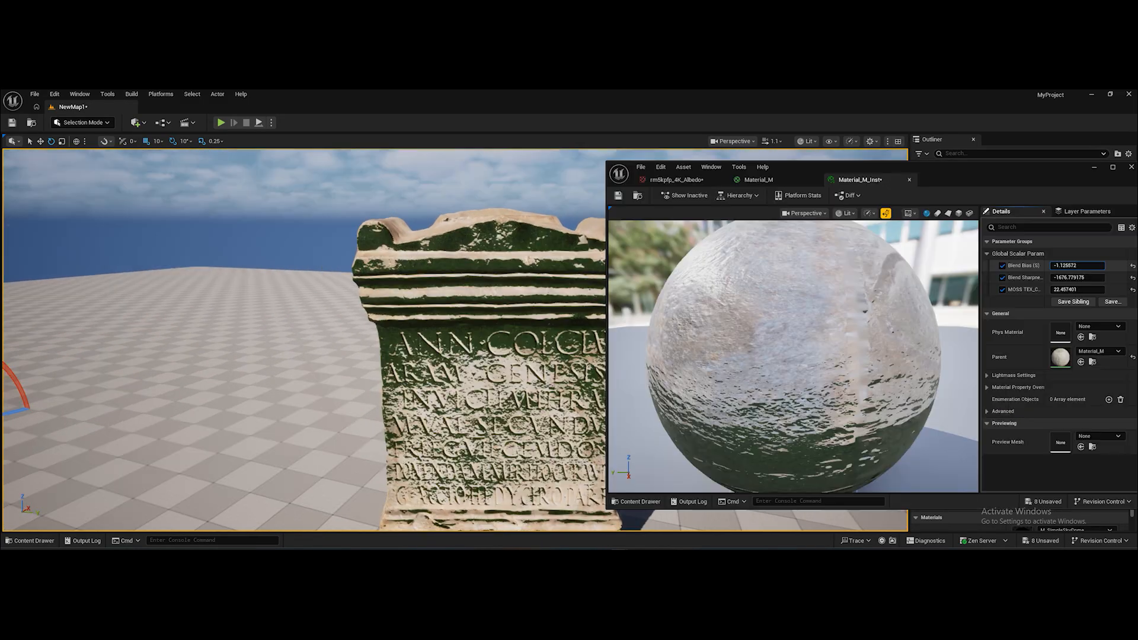
left_click_drag(1061, 266, 1043, 277)
left_click_drag(1062, 289, 1076, 289)
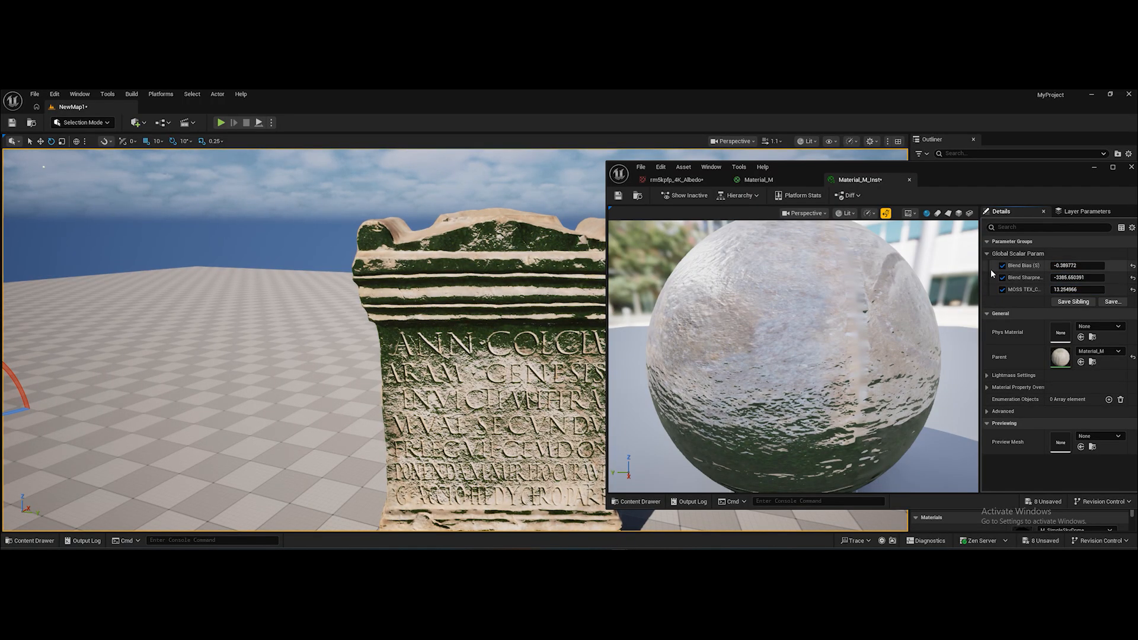
mouse_move(1071, 276)
left_mouse_down()
mouse_move(1055, 266)
mouse_move(1068, 277)
left_mouse_up()
right_click_drag(303, 340, 285, 320)
mouse_move(1072, 278)
left_mouse_down()
mouse_move(1047, 278)
mouse_move(1091, 266)
mouse_move(1086, 290)
mouse_move(1071, 290)
left_mouse_up()
mouse_move(474, 350)
right_mouse_down()
mouse_move(445, 368)
mouse_move(467, 356)
right_mouse_up()
key("w")
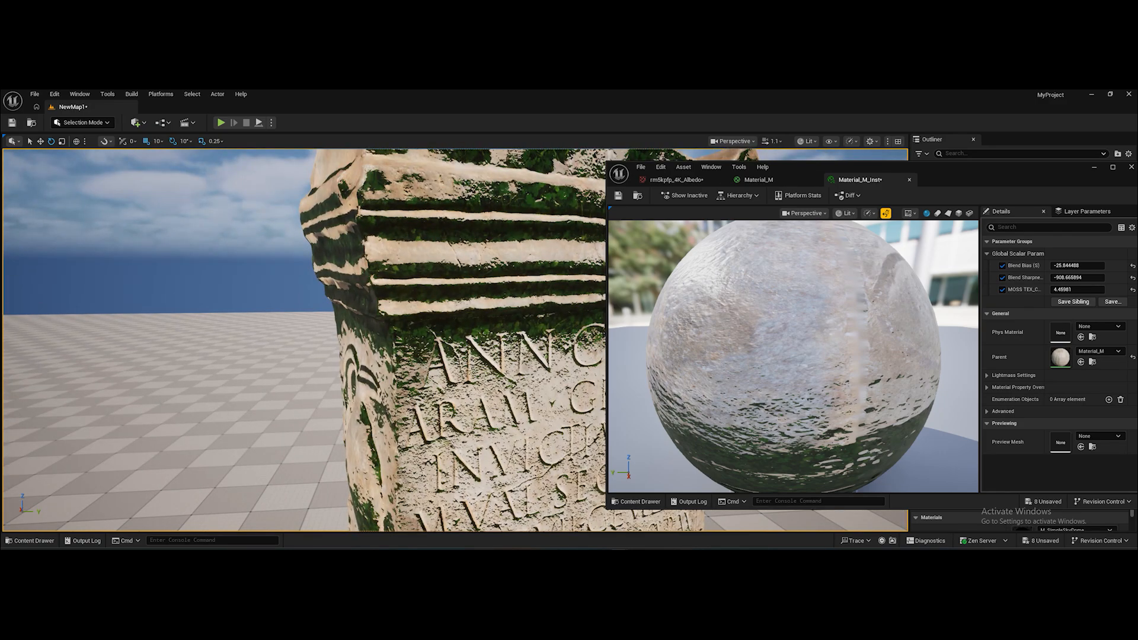
Inspect the moss on the pillar up close and set MOSS TEX_CTRL to about 12.63
key("s")
right_click_drag(467, 356, 409, 342)
key("d")
key("w")
key("s")
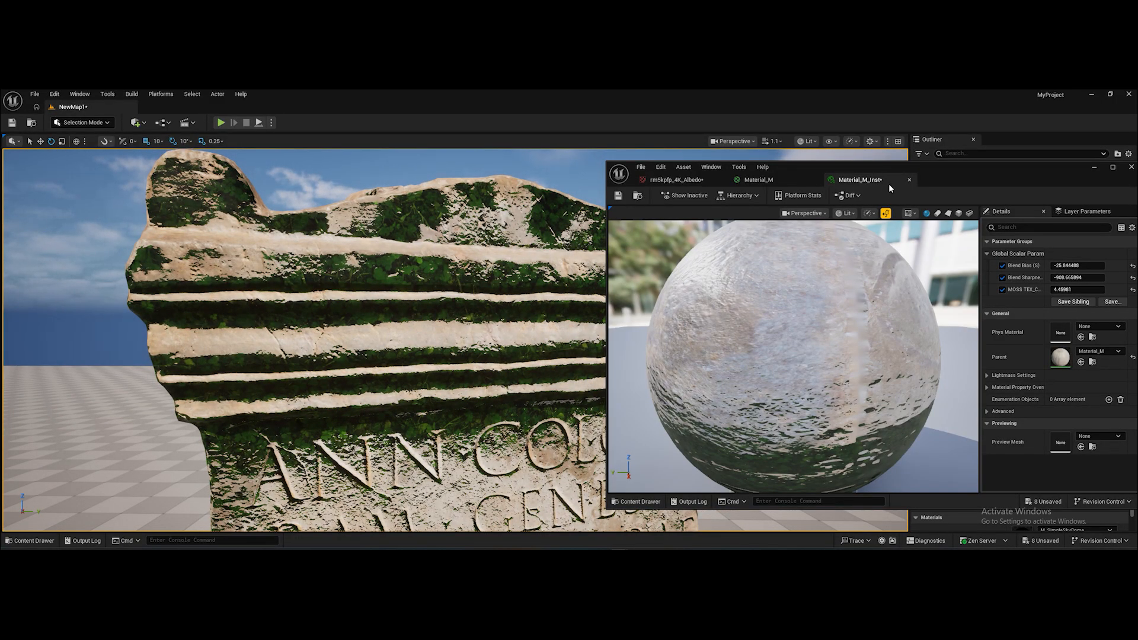
left_click_drag(1063, 290, 1120, 290)
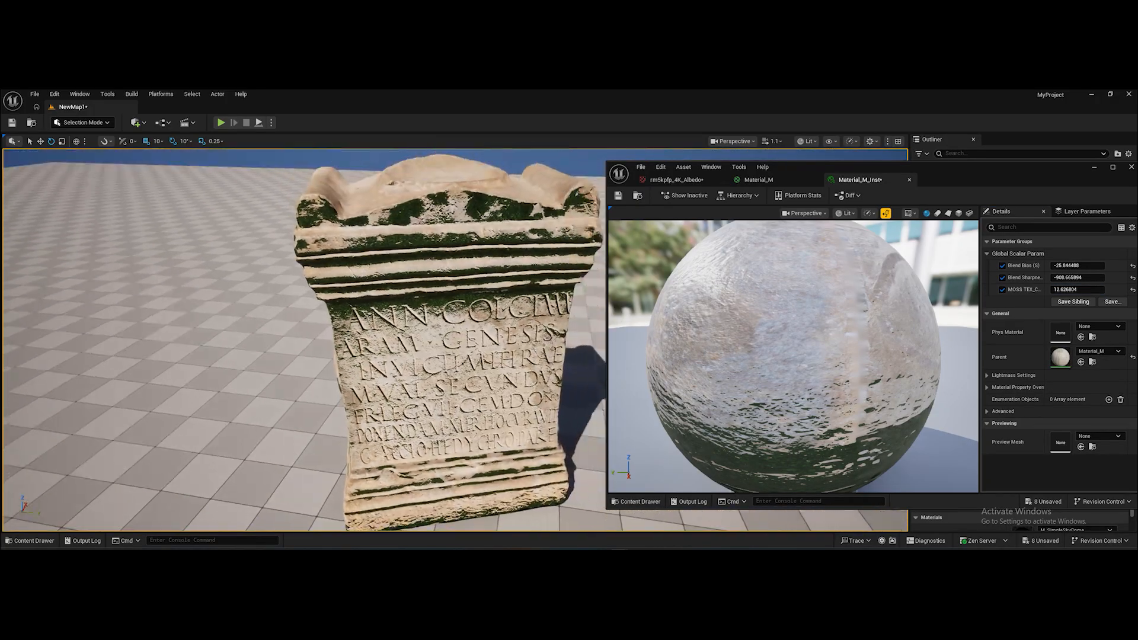
Select the stone pillar and rotate it onto its side to test the world-aligned moss
right_click_drag(332, 355, 398, 286)
left_click(398, 286)
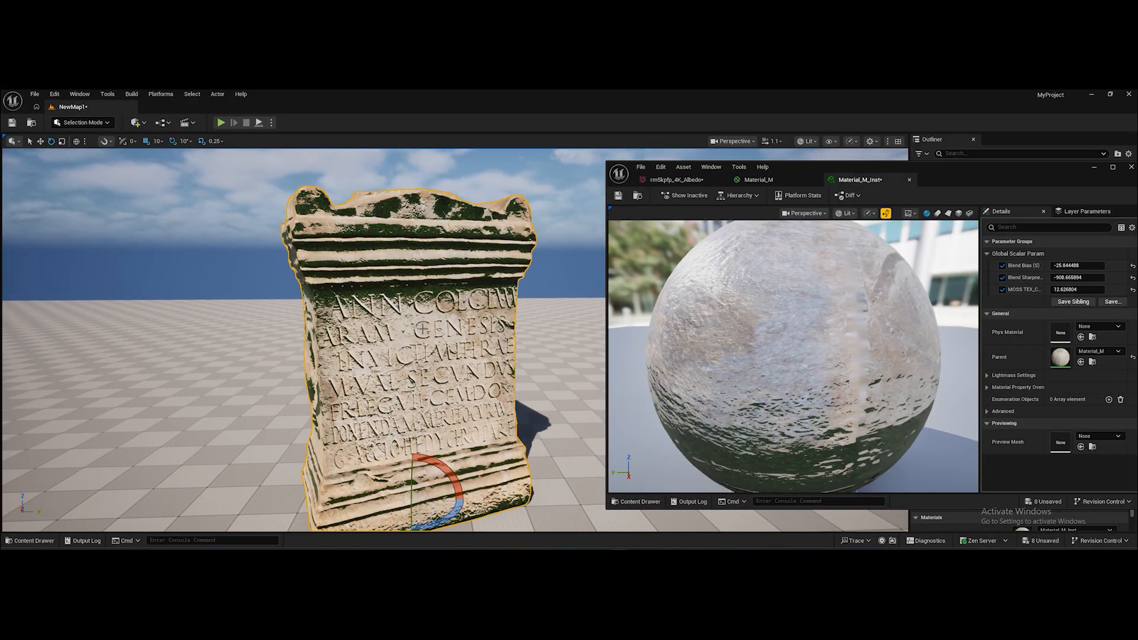
left_click_drag(441, 458, 415, 451)
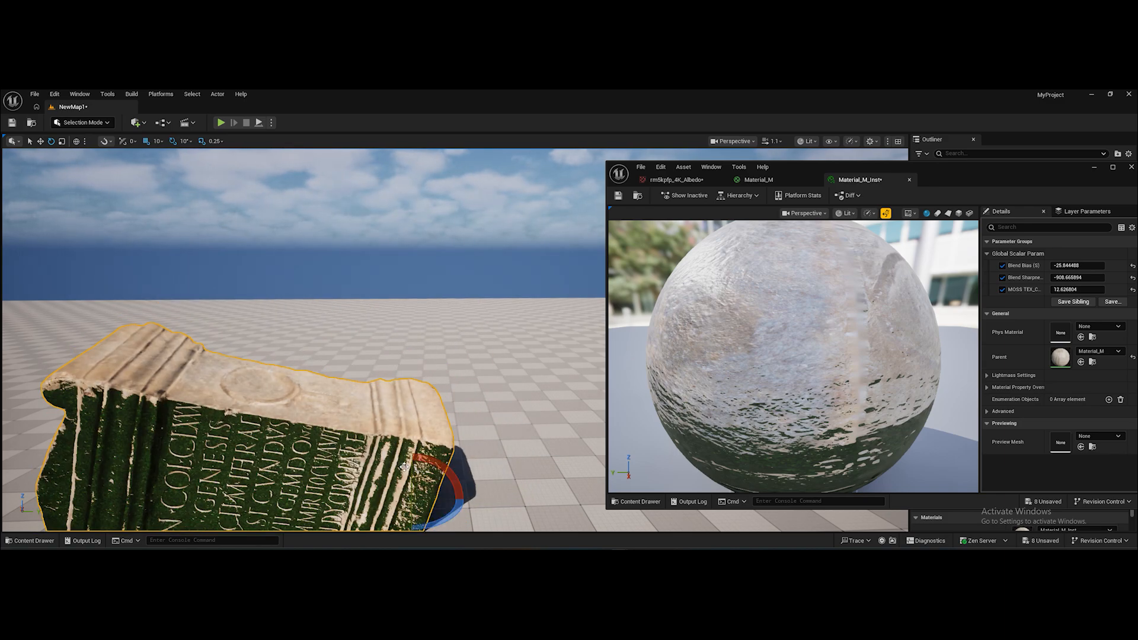
right_click_drag(375, 376, 354, 418)
Raise the tipped pillar off the floor and rotate it into a diagonal tilt
scroll(375, 376, "up", 3)
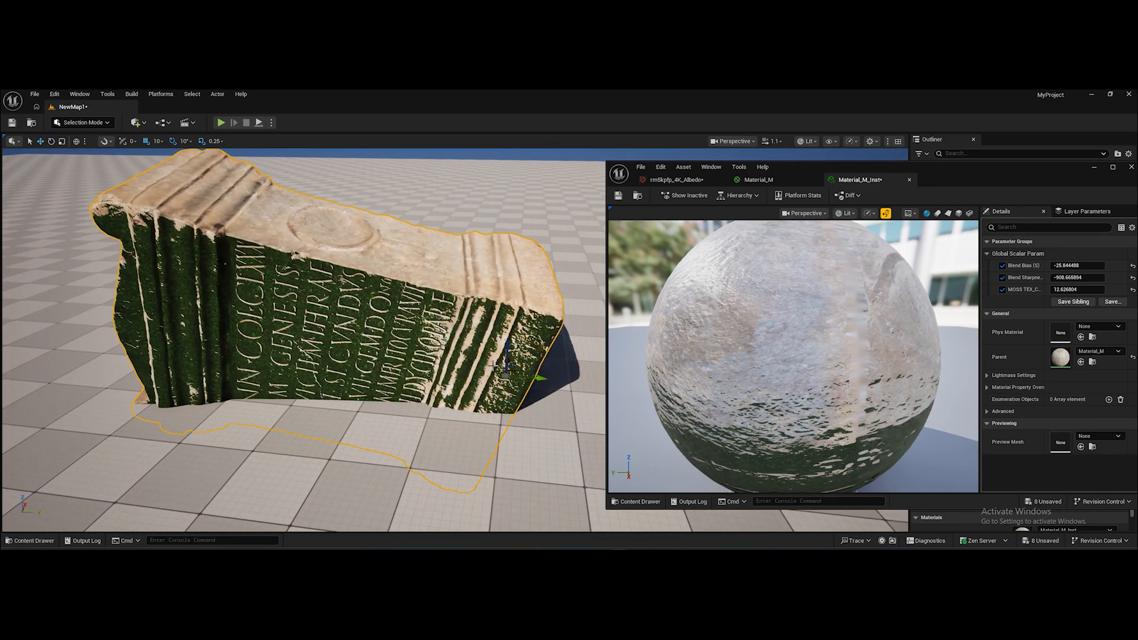
left_click_drag(509, 357, 493, 272)
right_click_drag(493, 272, 492, 241)
key("s")
left_click_drag(436, 320, 517, 344)
key("e")
right_click_drag(517, 344, 375, 244)
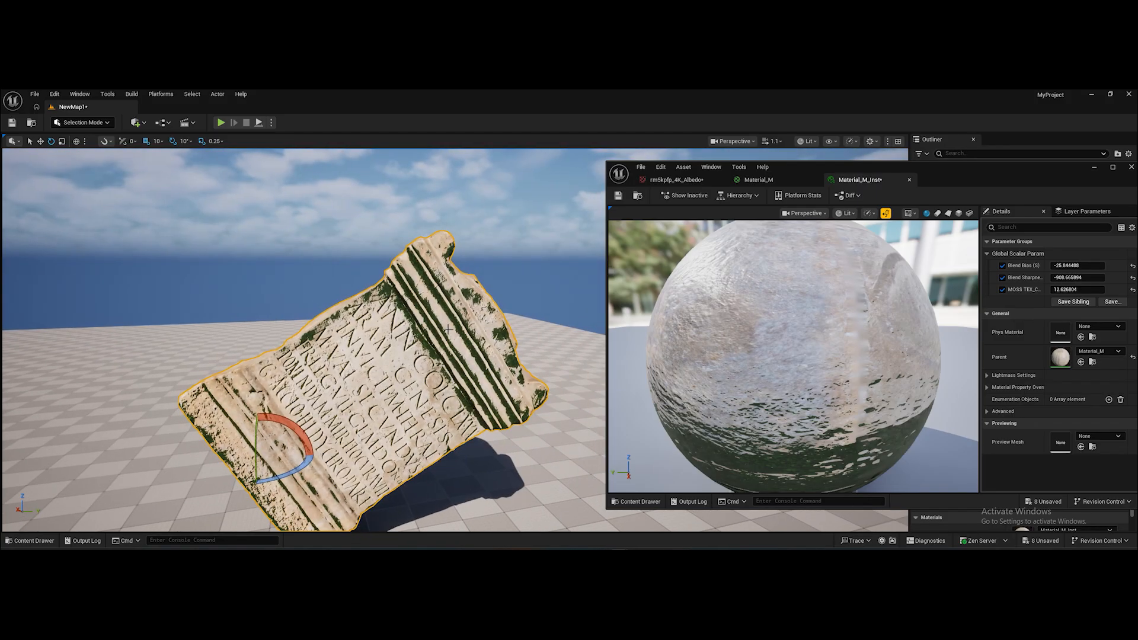
Rotate the tilted pillar back to nearly upright and reposition it above the floor
scroll(207, 444, "up", 5)
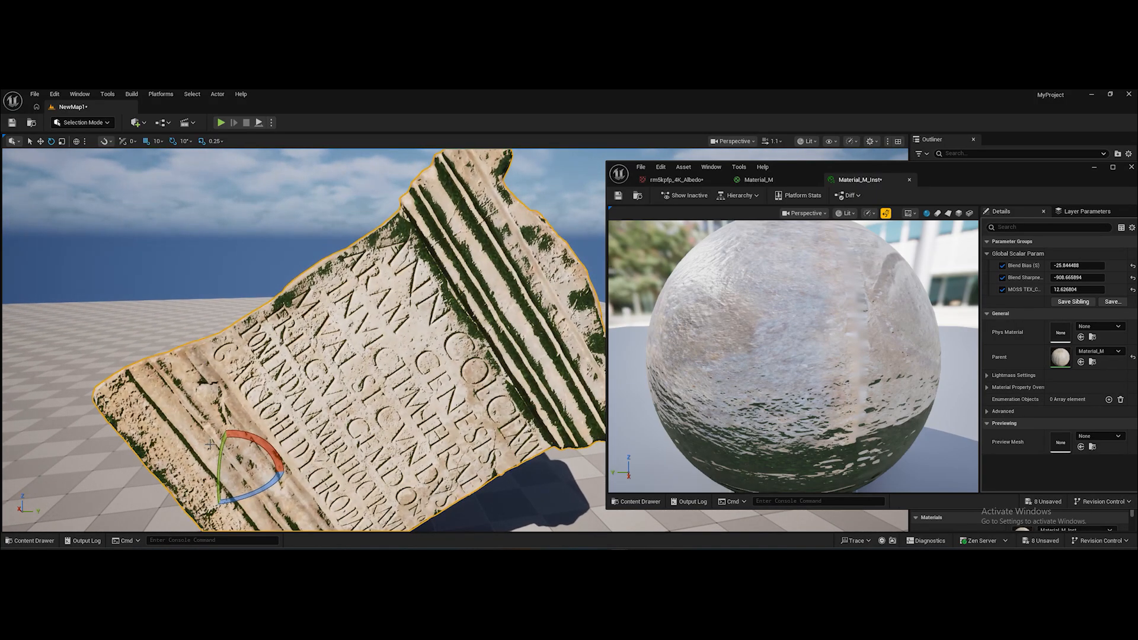
mouse_move(242, 436)
left_mouse_down()
mouse_move(265, 437)
mouse_move(228, 449)
left_mouse_up()
key("w")
right_click_drag(206, 454, 200, 502)
left_click_drag(157, 392, 172, 415)
mouse_move(306, 375)
right_mouse_down()
mouse_move(301, 348)
mouse_move(305, 375)
right_mouse_up()
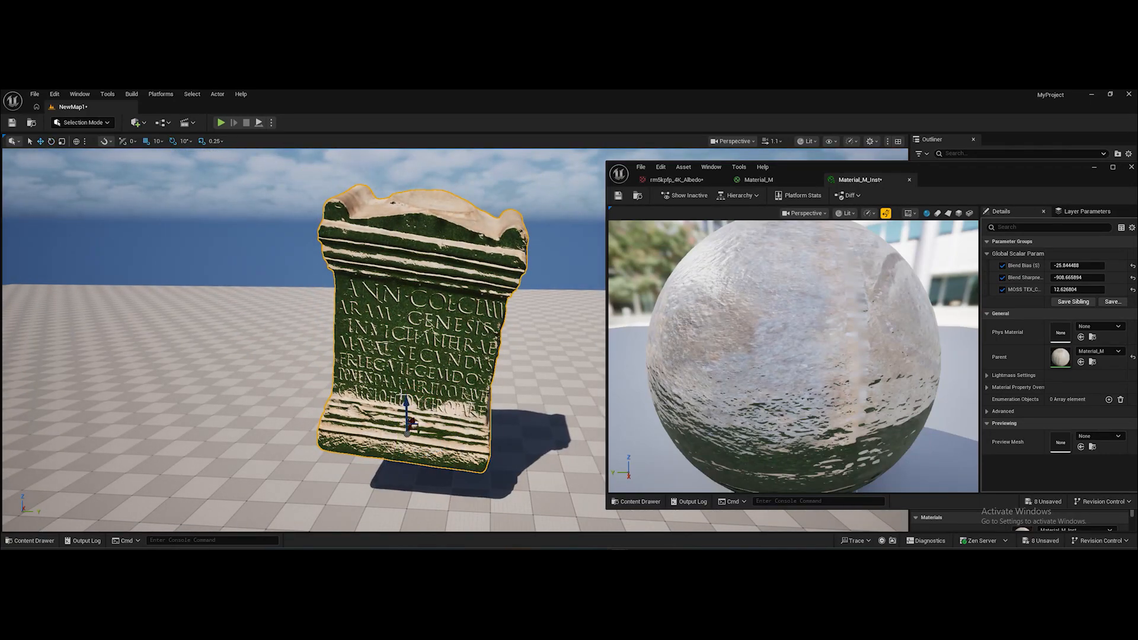
Lower the pillar to the floor and set Blend Bias to about -62.87 and Blend Sharpness to about -1502.02
left_click_drag(409, 412, 407, 457)
key("e")
key("w")
left_click_drag(1066, 277, 1043, 277)
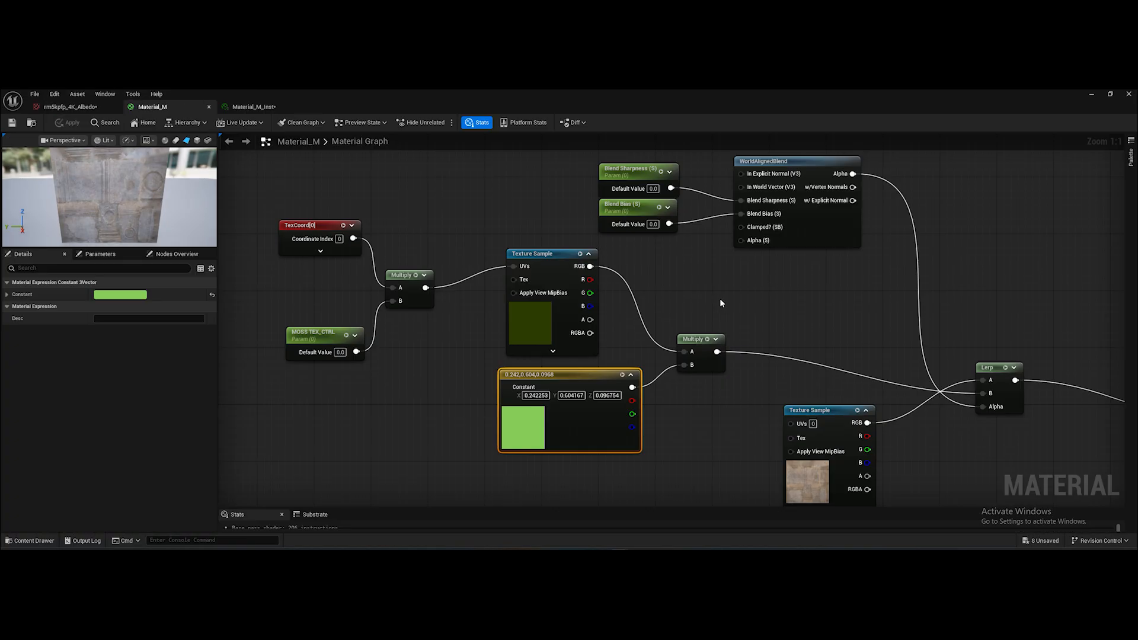
Examine the node network inside the WorldAlignedBlend function, close it and return to the Material_M graph
right_click_drag(790, 162, 767, 229)
left_click(765, 229)
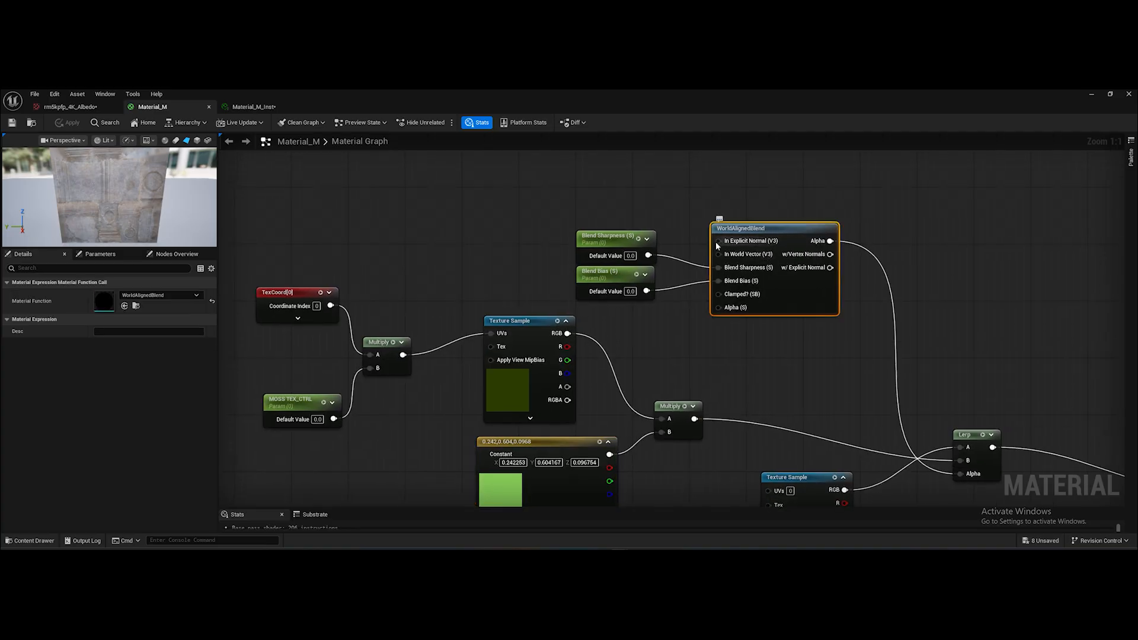
double_click(756, 229)
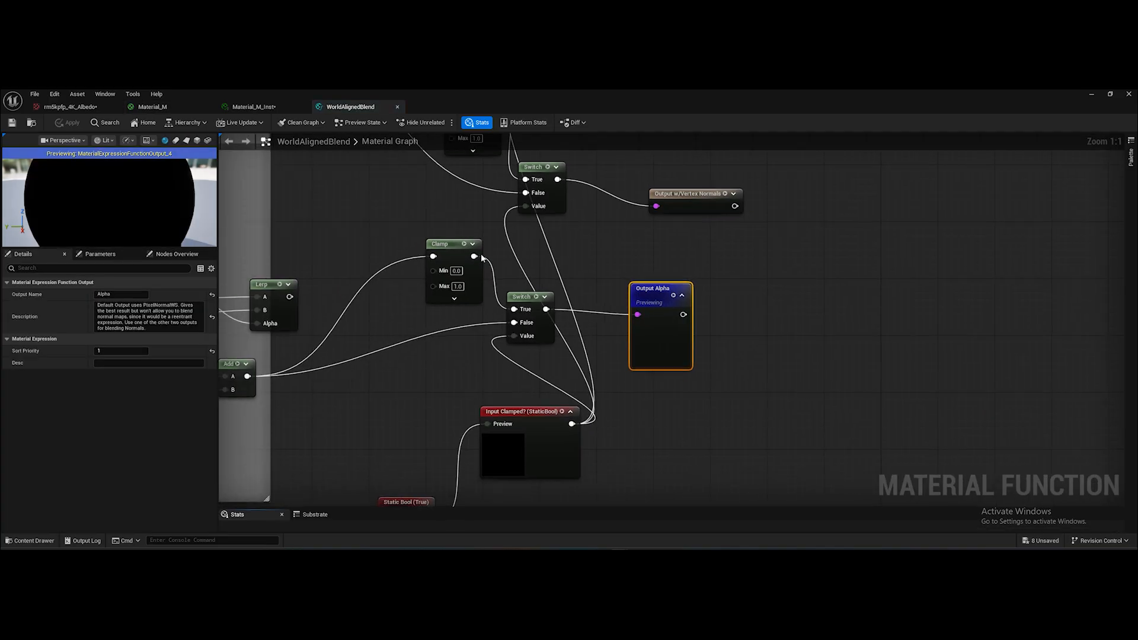
scroll(497, 276, "down", 5)
right_click_drag(497, 276, 619, 397)
left_click(397, 107)
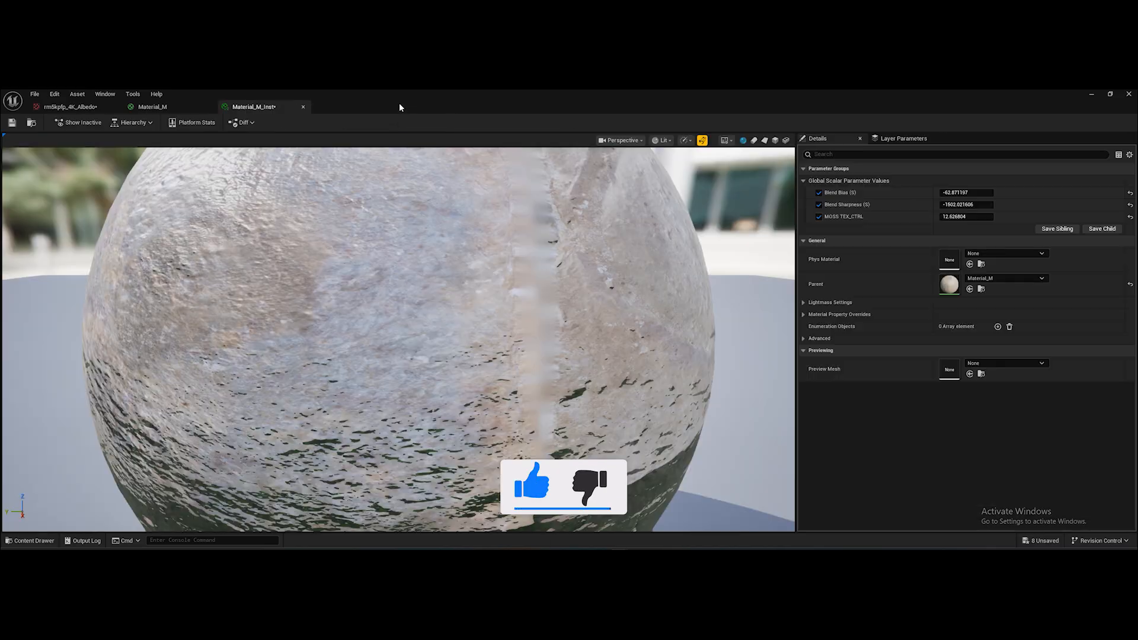
left_click(150, 107)
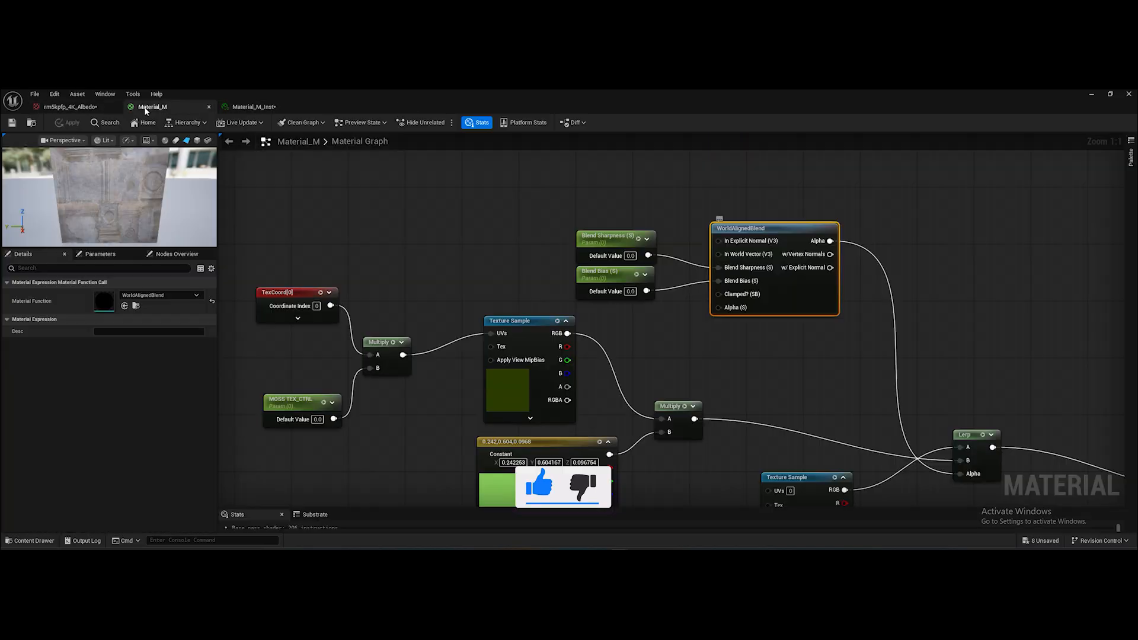
Collapse the moss blend network, from the texture coordinates through the Lerp, into a material function named Material_M_Func in the structure folder
right_click_drag(468, 235, 466, 169)
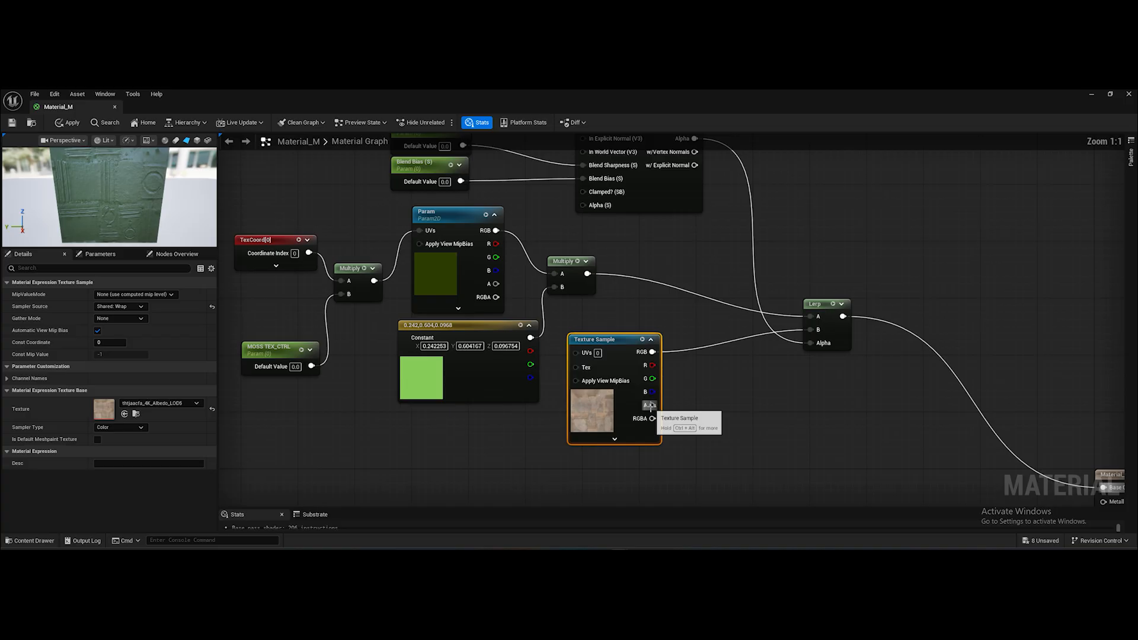
scroll(780, 437, "down", 1)
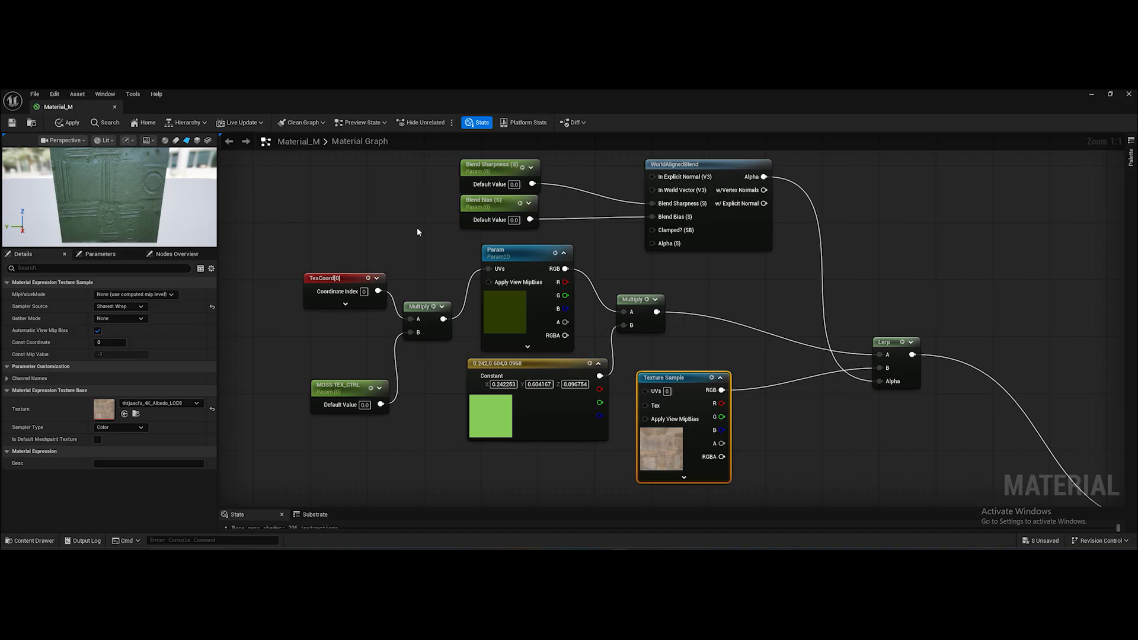
left_click_drag(947, 471, 300, 159)
right_click(728, 166)
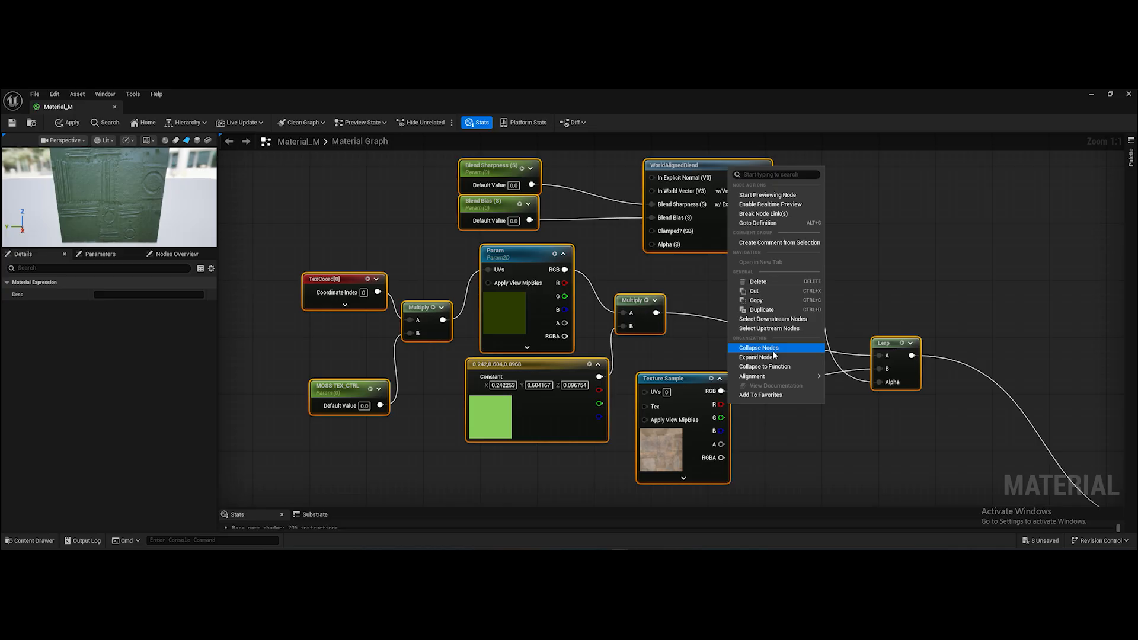
left_click(765, 367)
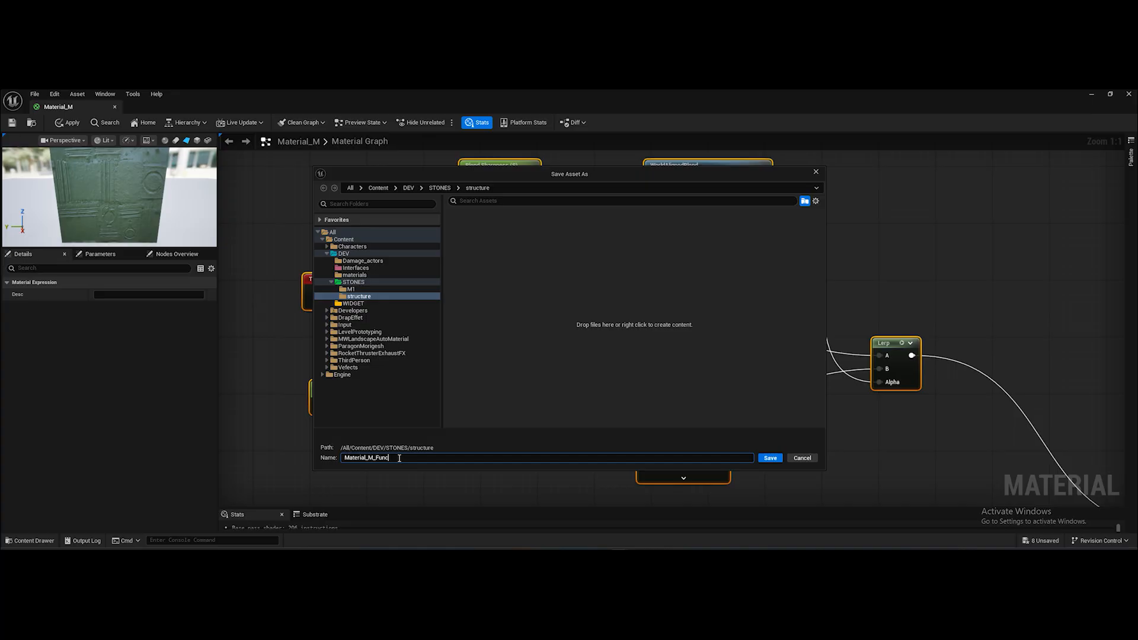
left_click(773, 461)
right_click_drag(695, 324, 598, 274)
right_click(533, 277)
left_click(488, 263)
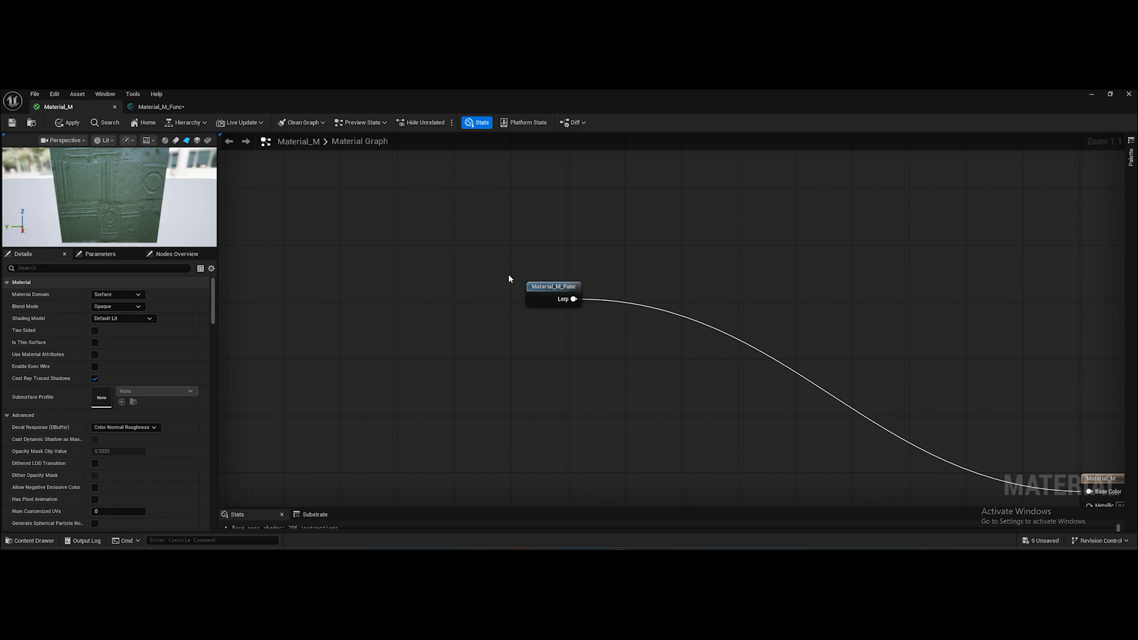
Reposition the displacement Texture Sample node in the Material_M graph, clear of the normal map's Texture Sample
right_click_drag(705, 274, 533, 183)
scroll(603, 262, "down", 2)
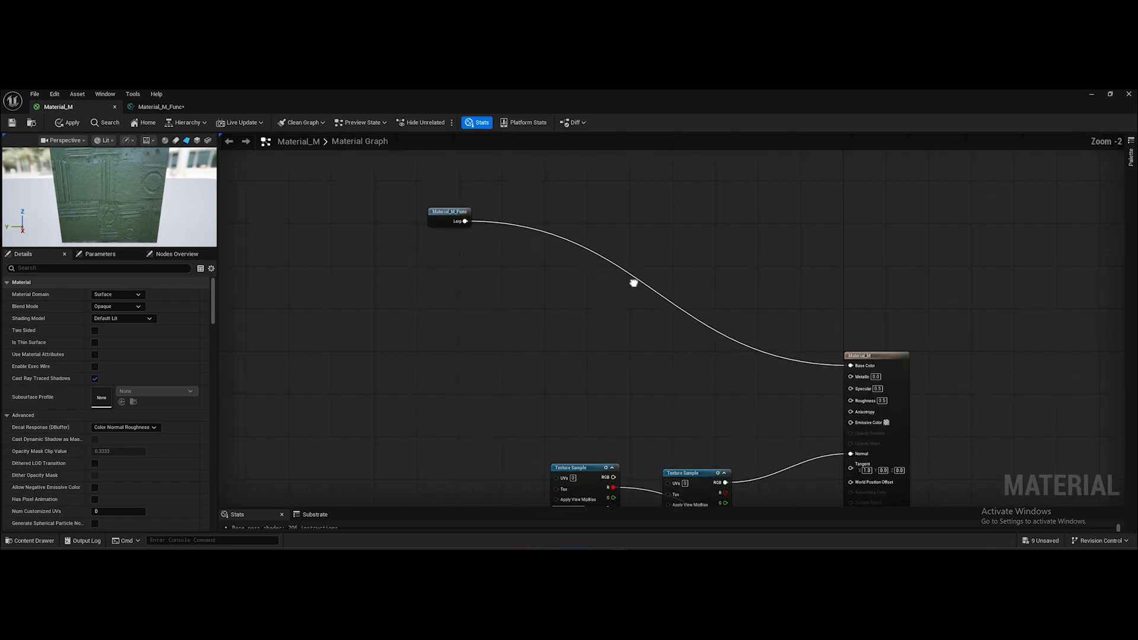
right_click_drag(572, 444, 723, 419)
left_click_drag(709, 436, 696, 380)
right_click_drag(650, 218, 753, 293)
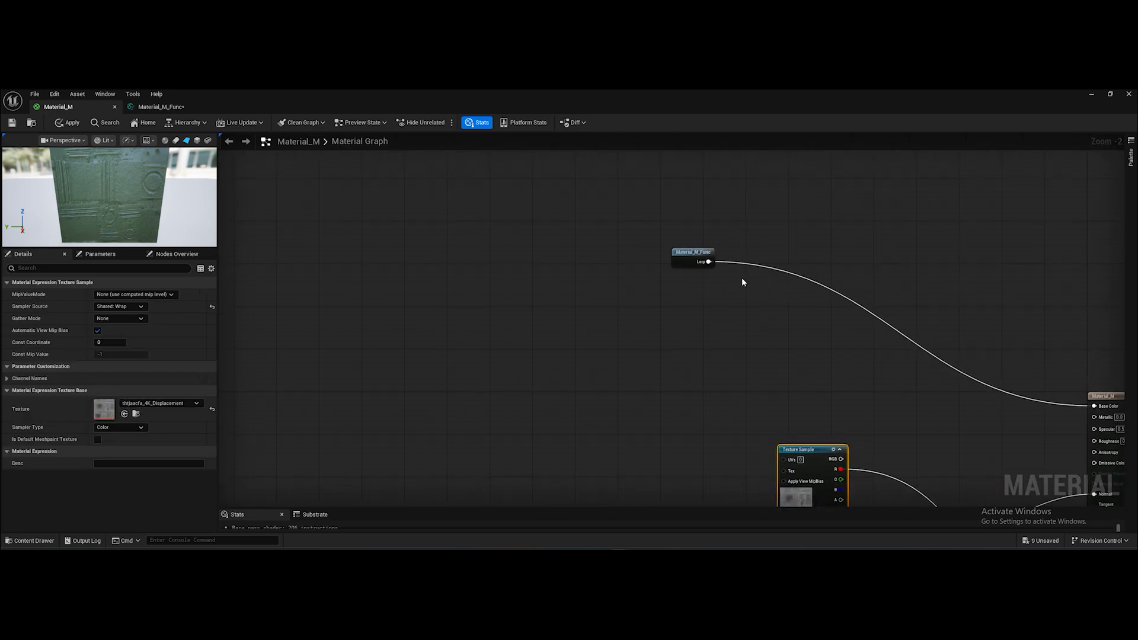
Open the Material_M_Func graph and replace the Param node's moss texture with Snow010A_1K-JPG_Color
double_click(691, 255)
right_click_drag(690, 275, 697, 362)
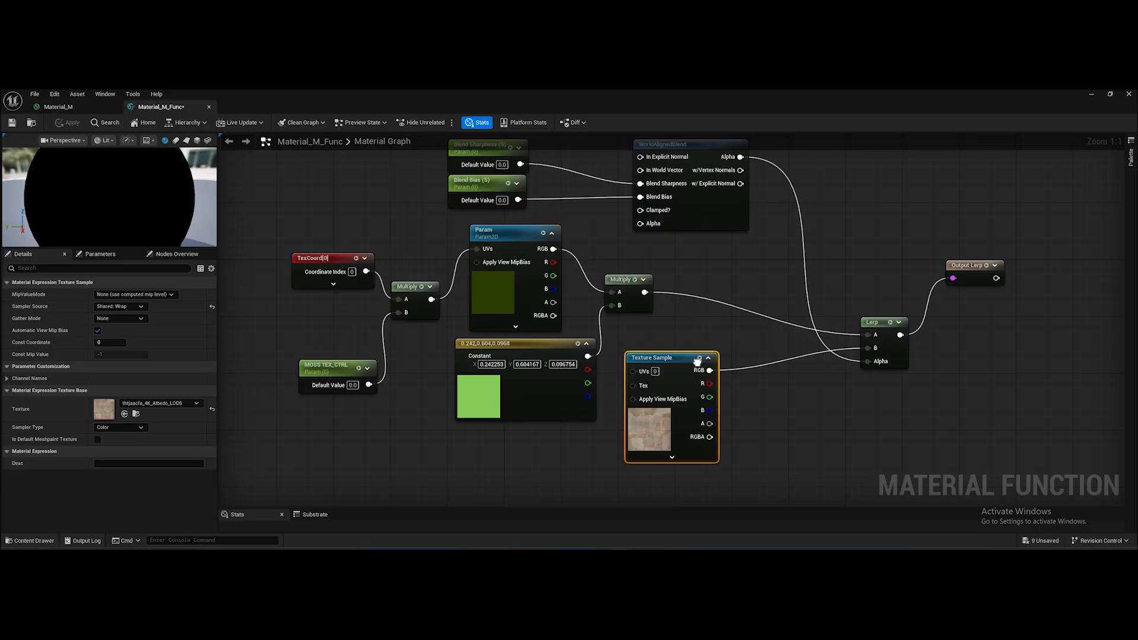
right_click_drag(600, 314, 574, 304)
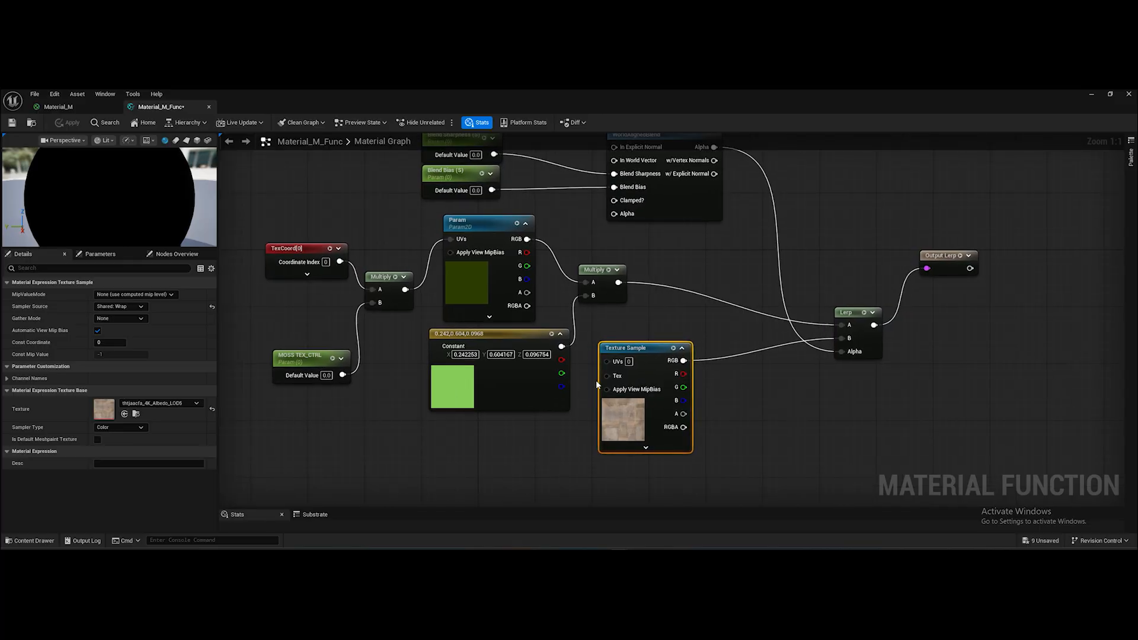
right_click_drag(641, 351, 760, 382)
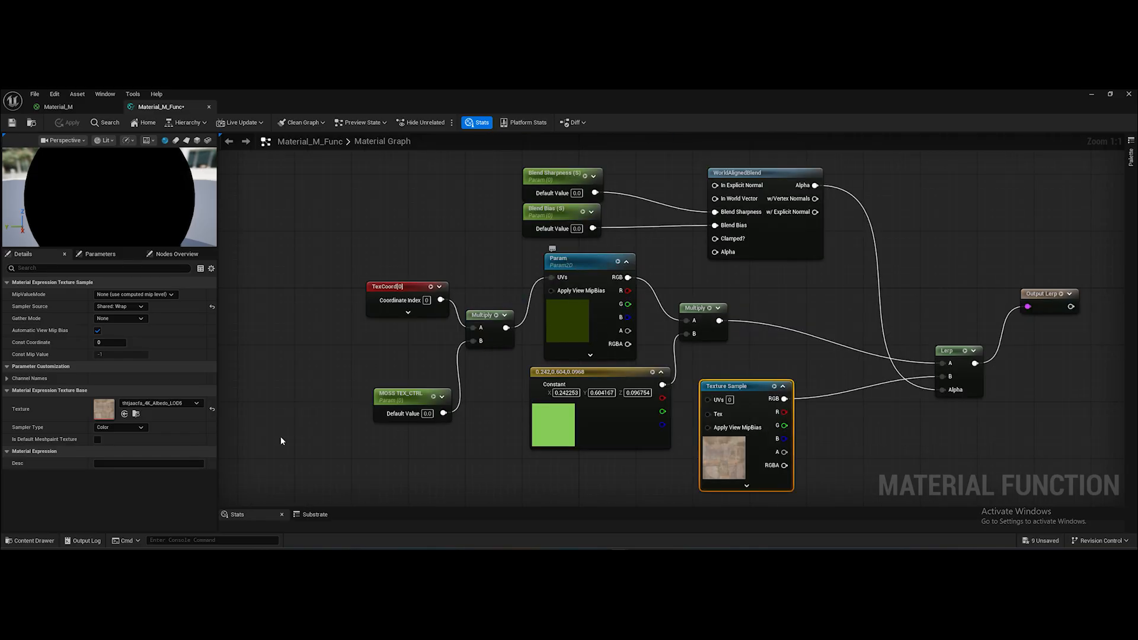
left_click(580, 266)
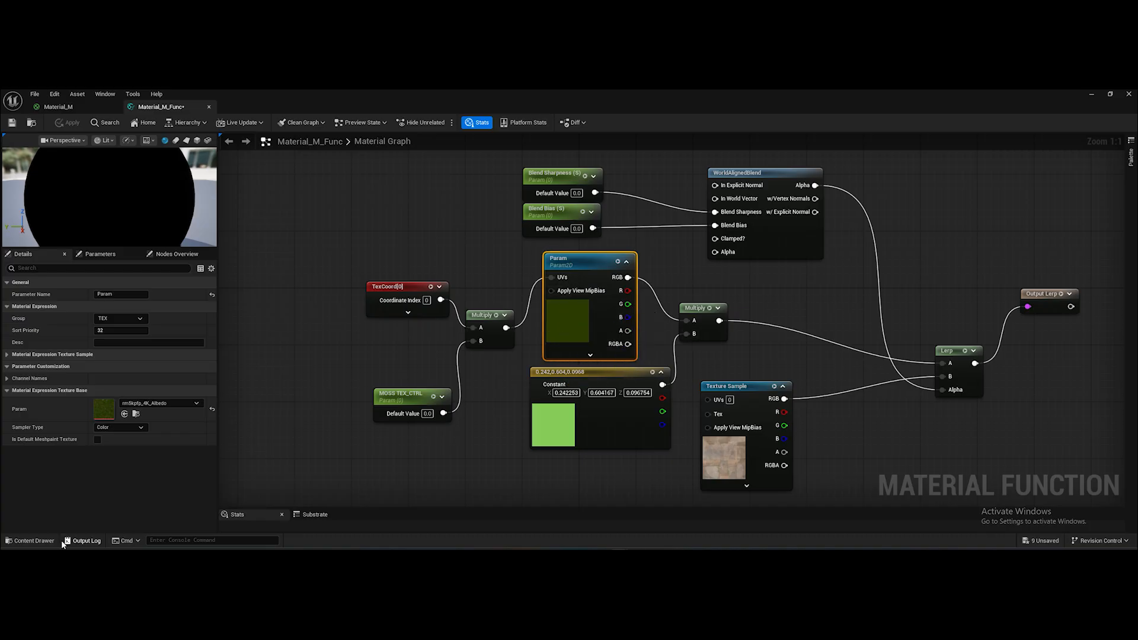
left_click(34, 541)
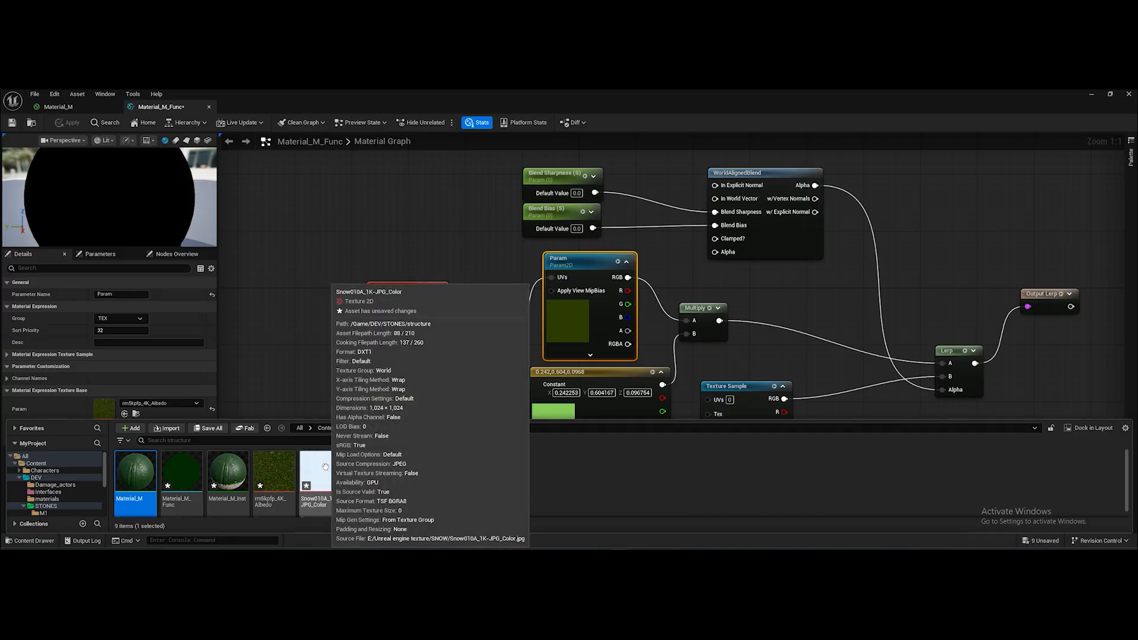
left_click_drag(325, 467, 110, 409)
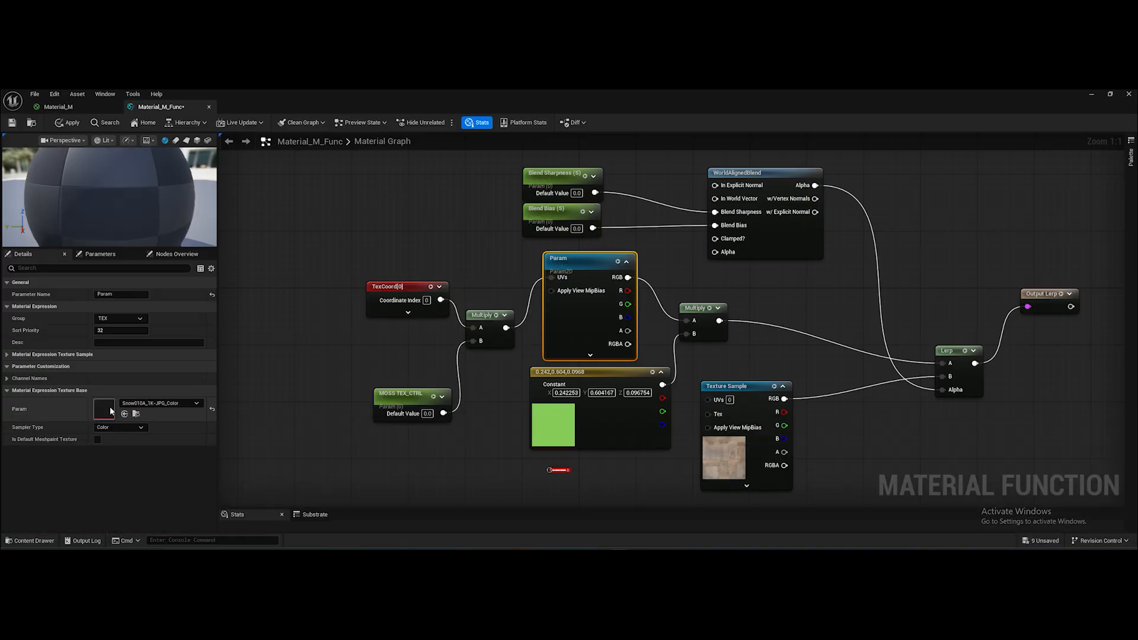
Change the green tint constant to a pale grey-white of about 0.756, 0.812, 0.812
left_click(606, 430)
left_click(135, 294)
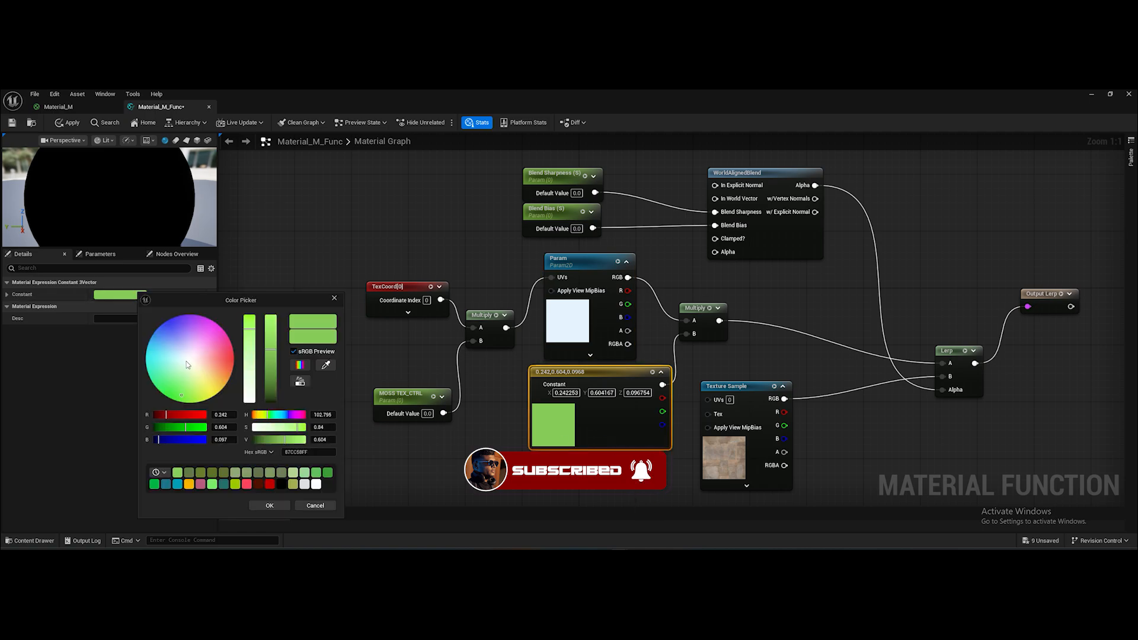
left_click(187, 360)
left_click_drag(271, 352, 270, 333)
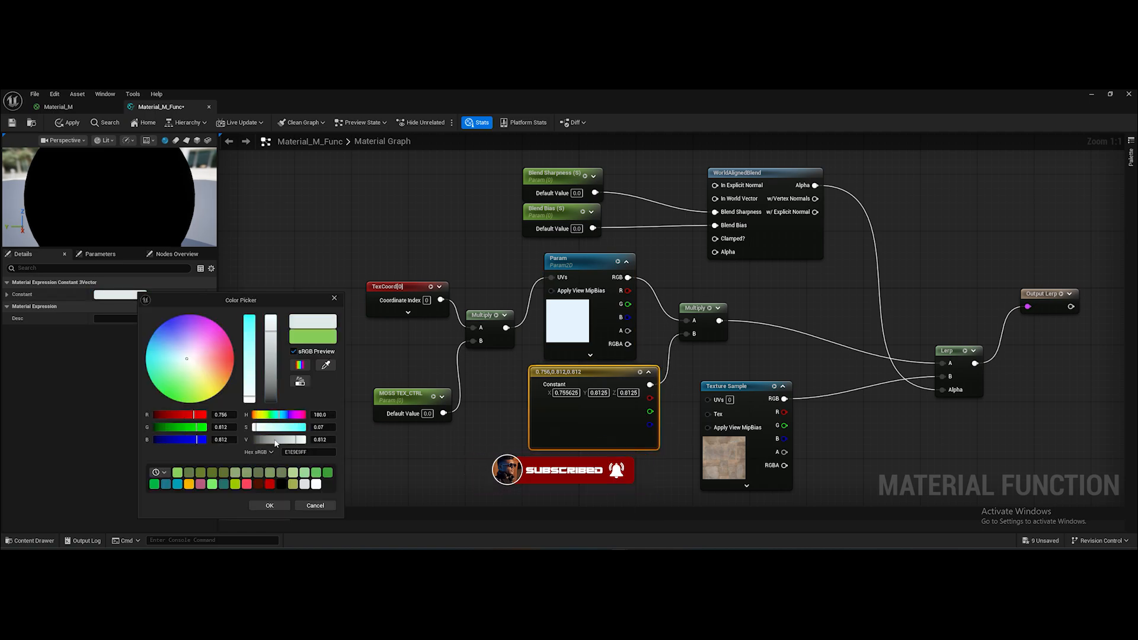
left_click(270, 505)
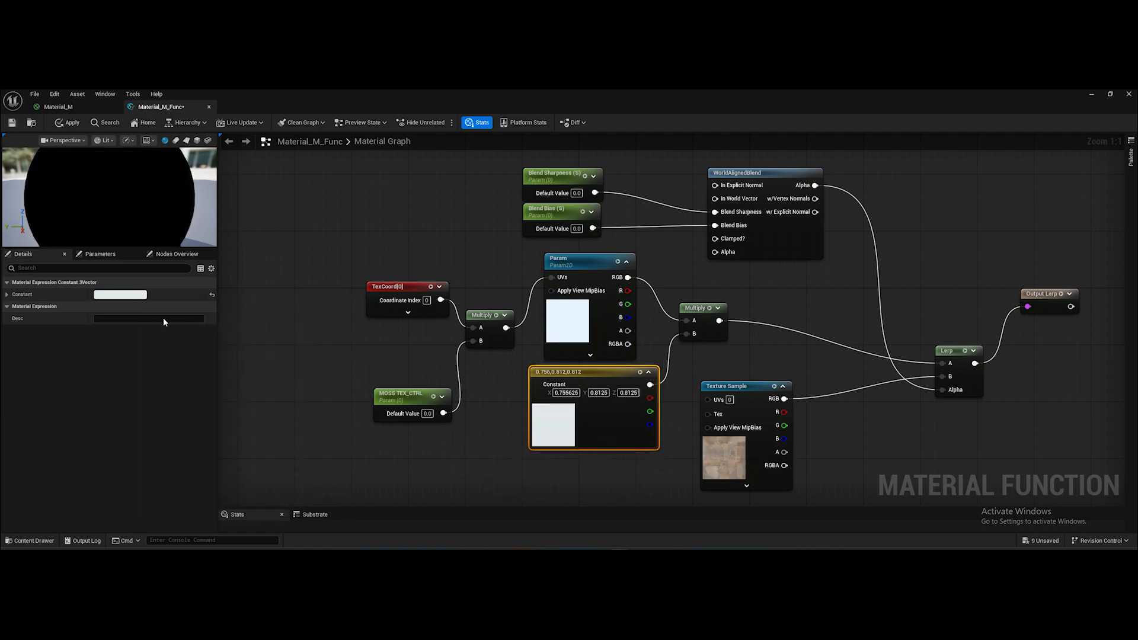
Save the material function, apply the change in Material_M and return to the level
left_click(12, 122)
left_click(1129, 94)
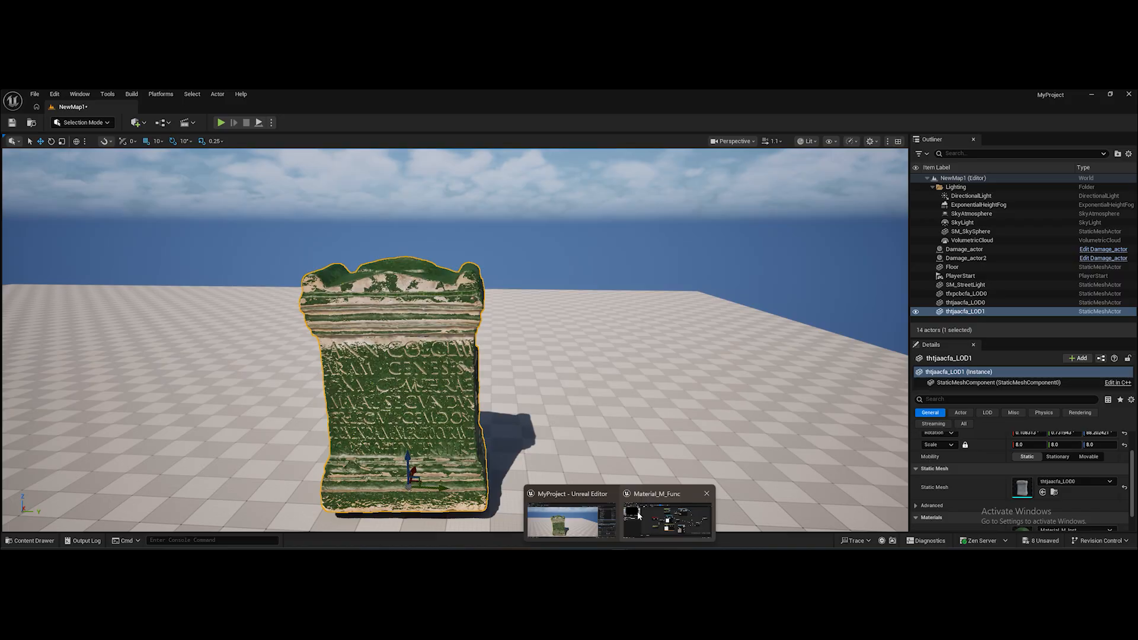
left_click(665, 510)
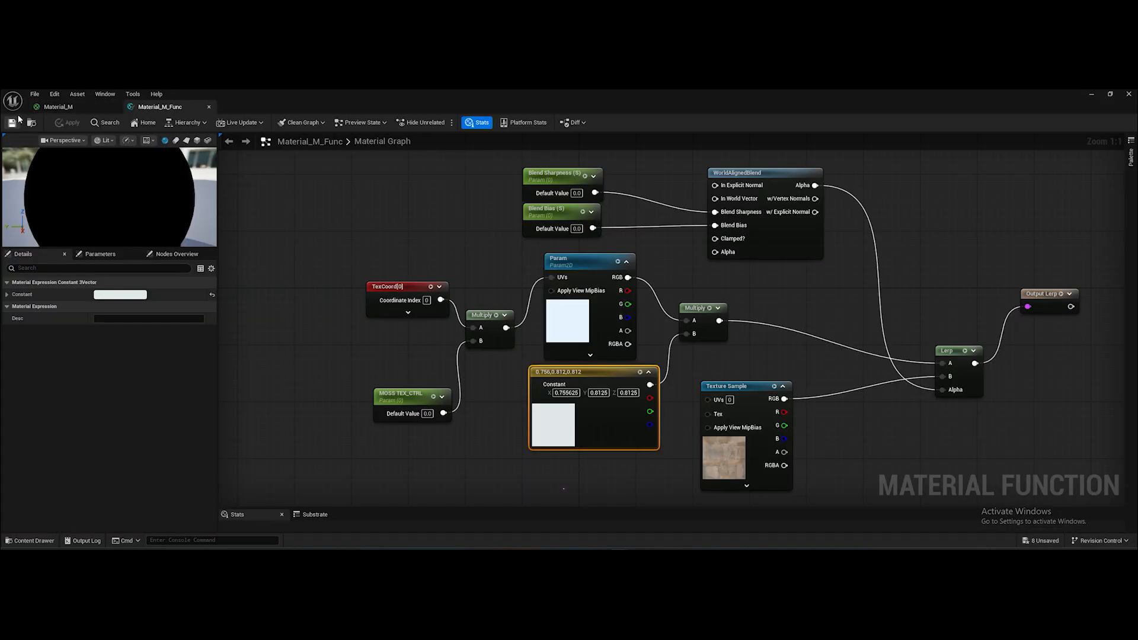
left_click(58, 107)
right_click_drag(738, 351, 522, 244)
left_click(68, 124)
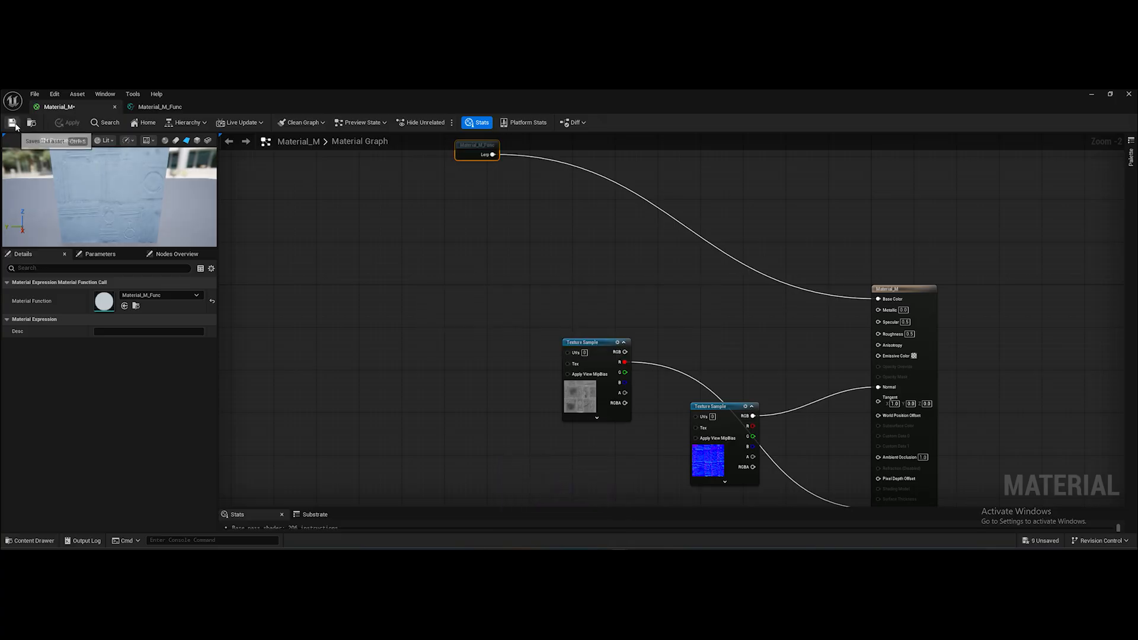
left_click(1100, 93)
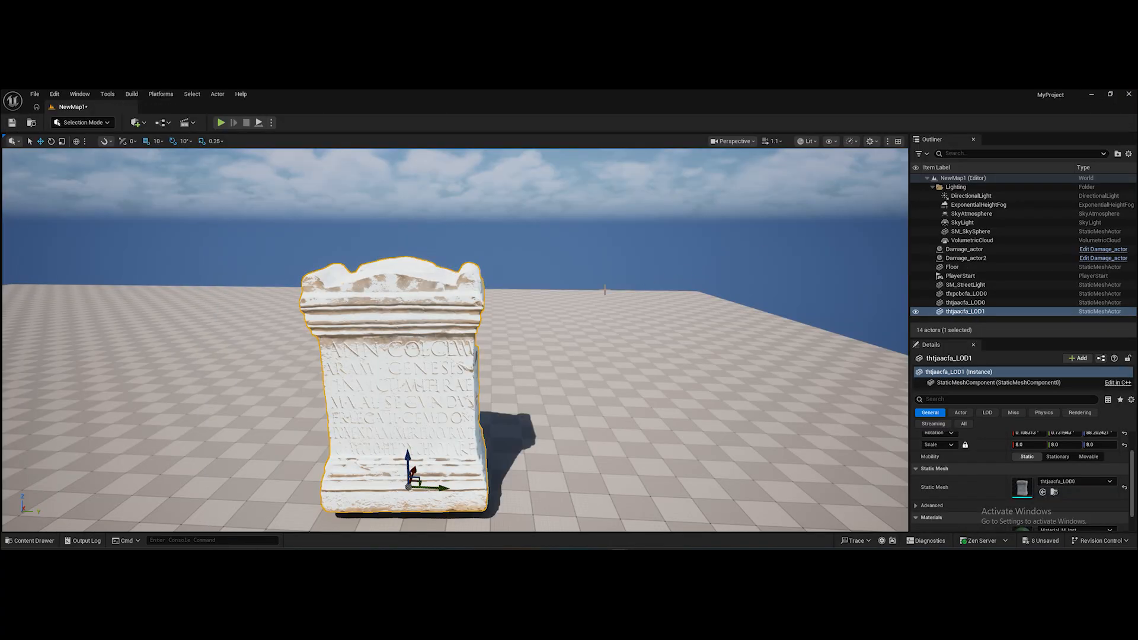
View the snow-covered pillar up close, open Material_M_Inst and place its window beside the pillar
scroll(455, 340, "up", 8)
right_click_drag(456, 340, 456, 207)
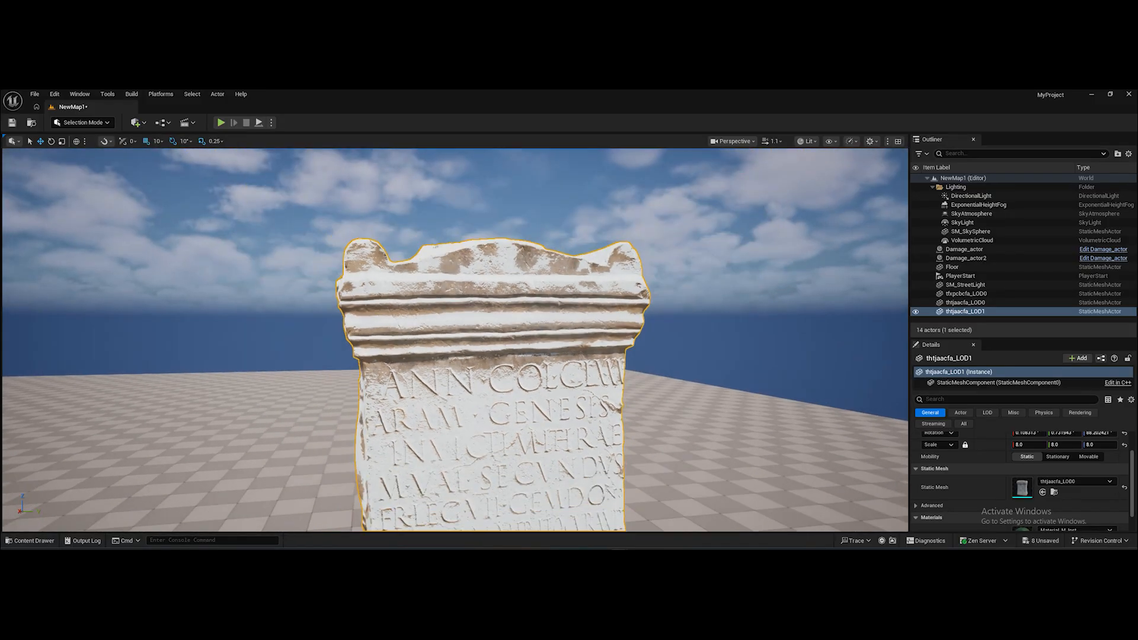
right_click_drag(605, 290, 606, 341)
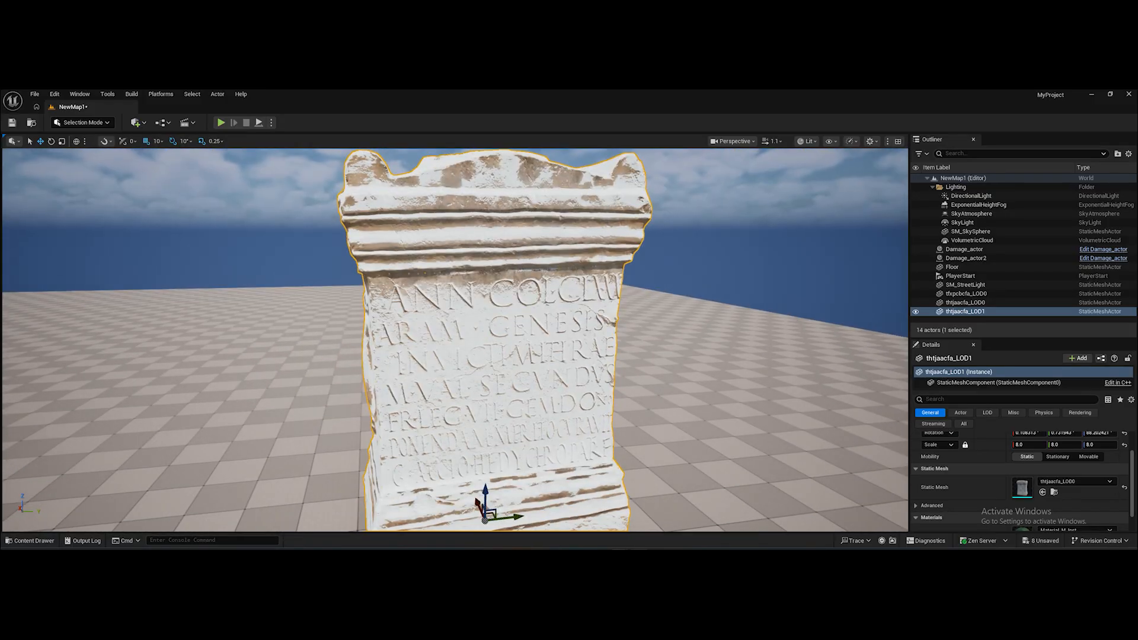
mouse_move(620, 549)
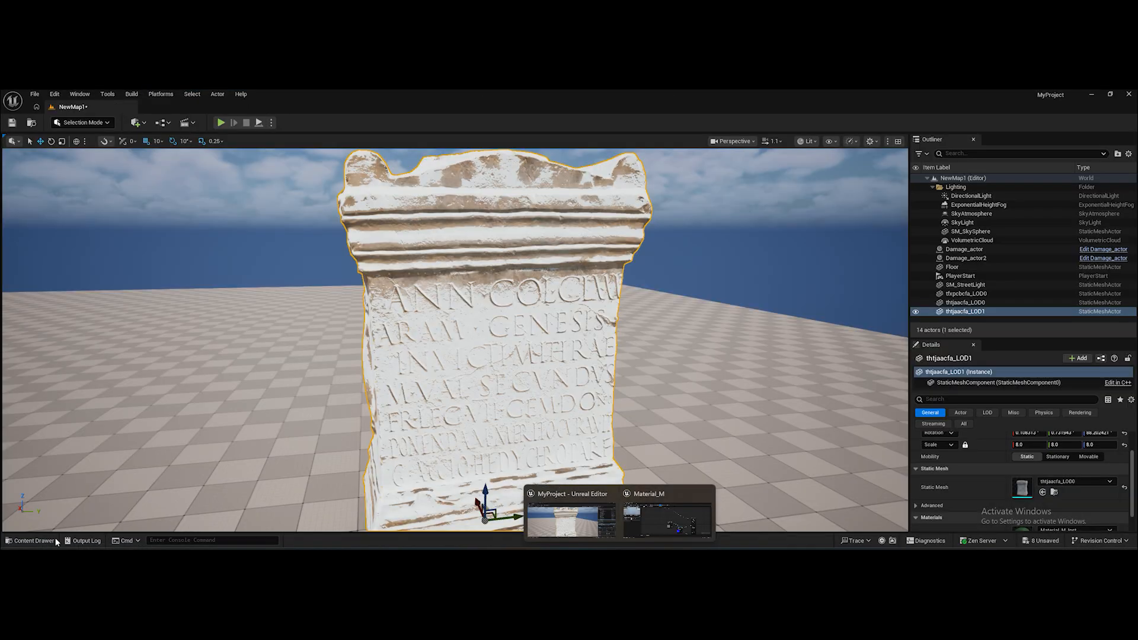
left_click(48, 541)
double_click(211, 435)
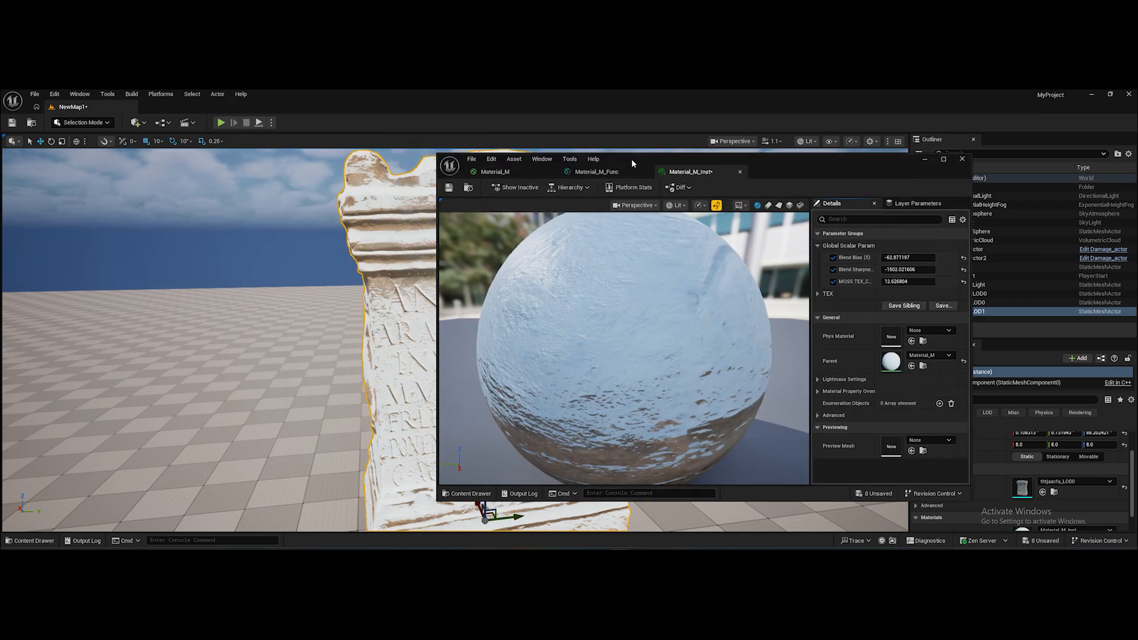
left_click_drag(632, 158, 825, 162)
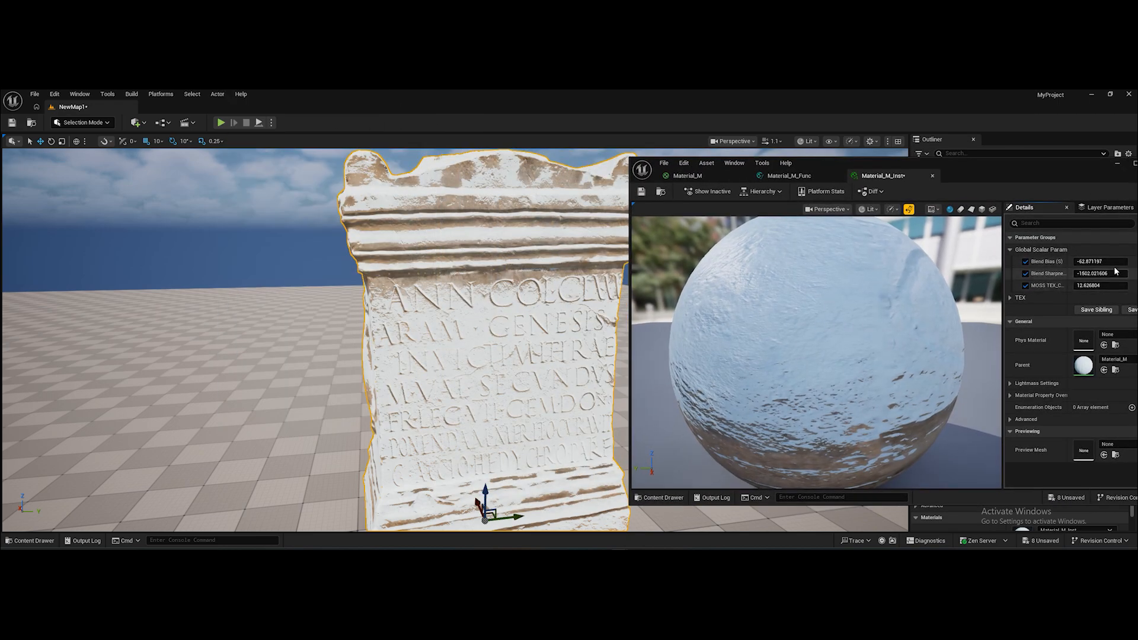
Set the MOSS TEX_CTRL parameter to about 45.96 and try Blend Bias about -132.89 with Blend Sharpness about 7183368.5
right_click_drag(504, 332, 526, 318)
mouse_move(1098, 263)
left_mouse_down()
mouse_move(1123, 262)
mouse_move(1089, 273)
mouse_move(1110, 262)
left_mouse_up()
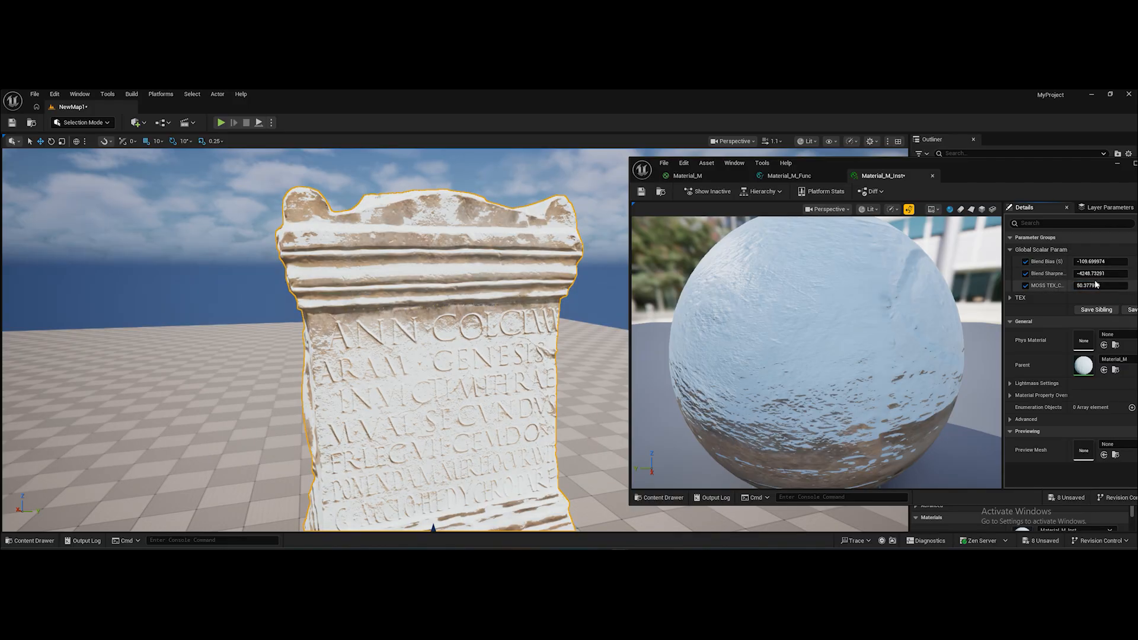
key("w")
mouse_move(566, 261)
right_mouse_down()
mouse_move(567, 249)
mouse_move(552, 248)
mouse_move(560, 264)
right_mouse_up()
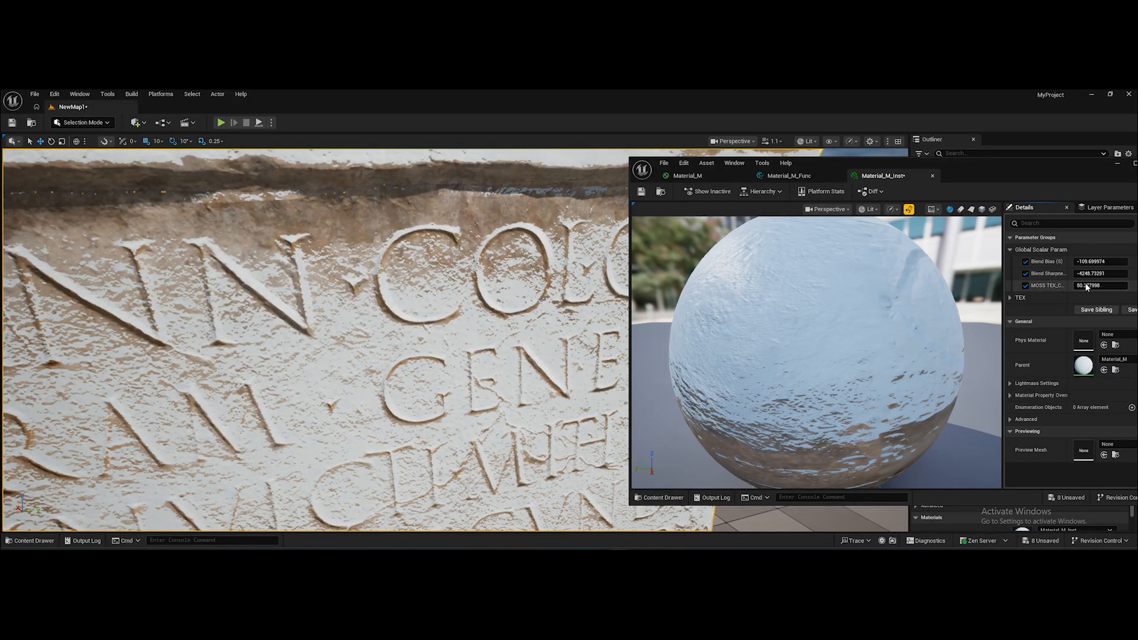
left_click_drag(1091, 274, 1132, 273)
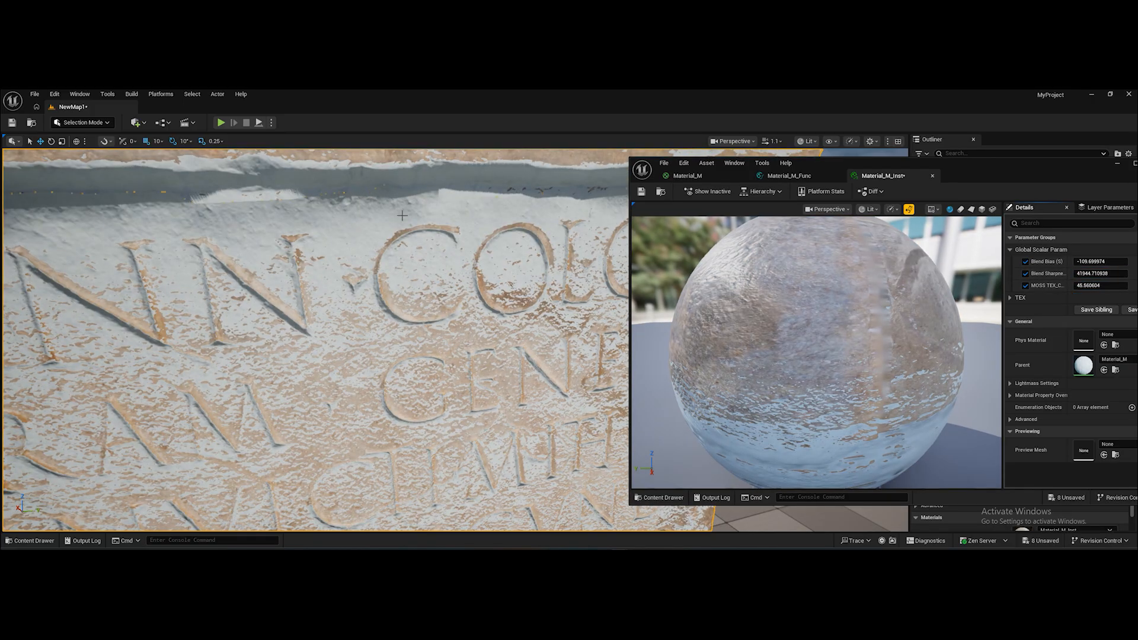
key("f")
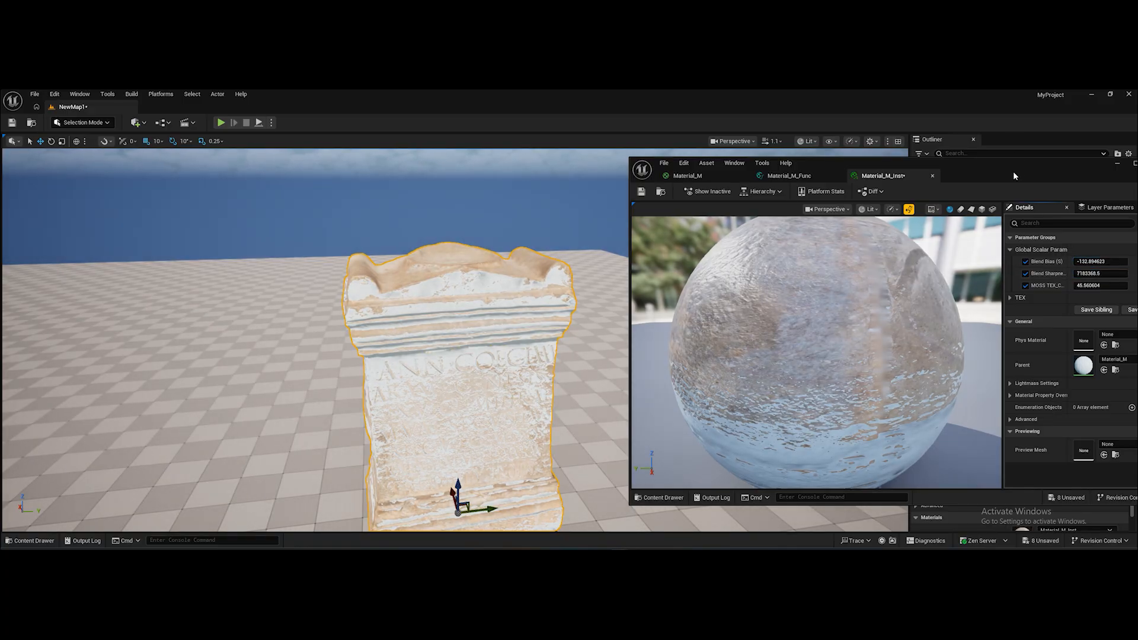
Reset Blend Bias and Blend Sharpness to their defaults, set them to about 0.32 and -26.22, and minimize the instance editor
left_click_drag(1014, 173, 897, 169)
left_click(1040, 270)
left_click(1039, 257)
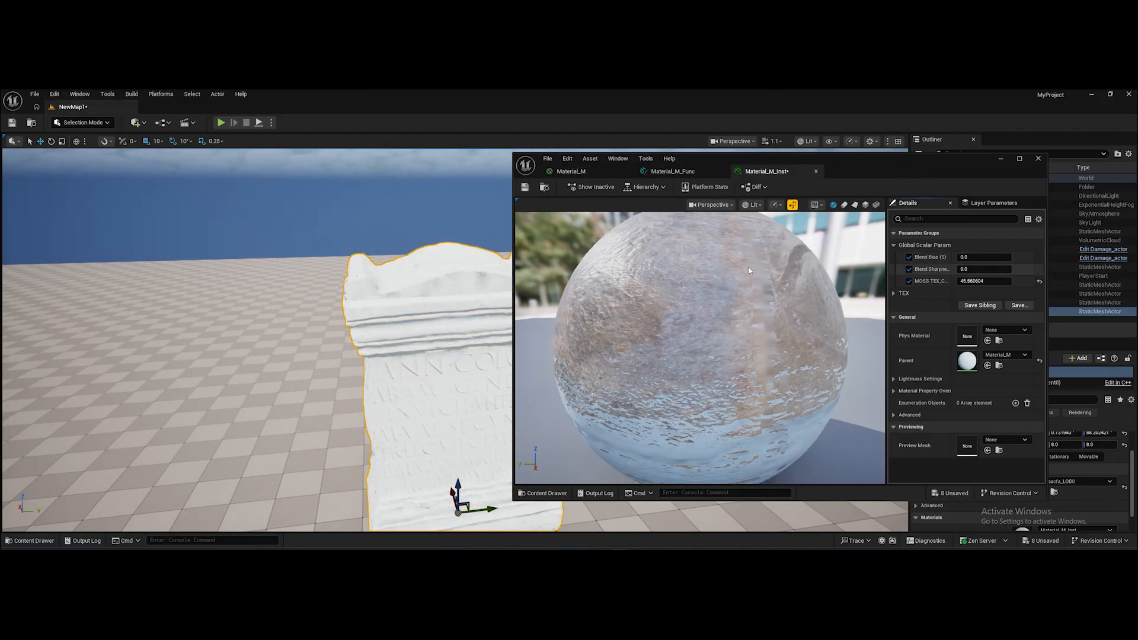
mouse_move(969, 270)
left_mouse_down()
mouse_move(1008, 270)
mouse_move(967, 258)
mouse_move(980, 261)
mouse_move(970, 269)
left_mouse_up()
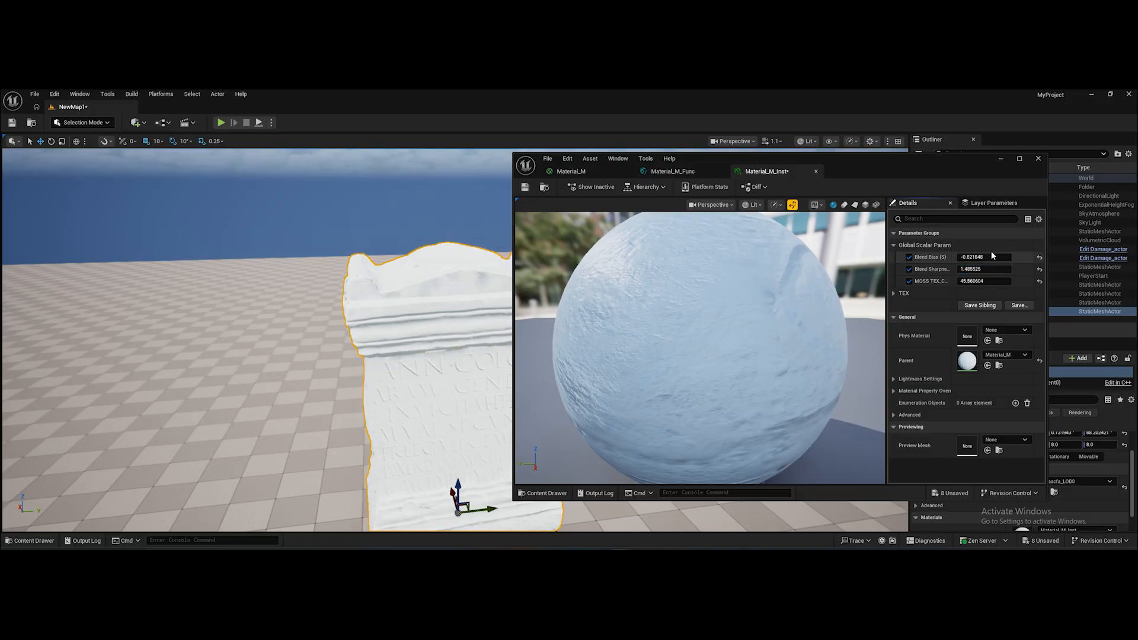
mouse_move(979, 258)
left_mouse_down()
mouse_move(996, 259)
mouse_move(967, 269)
left_mouse_up()
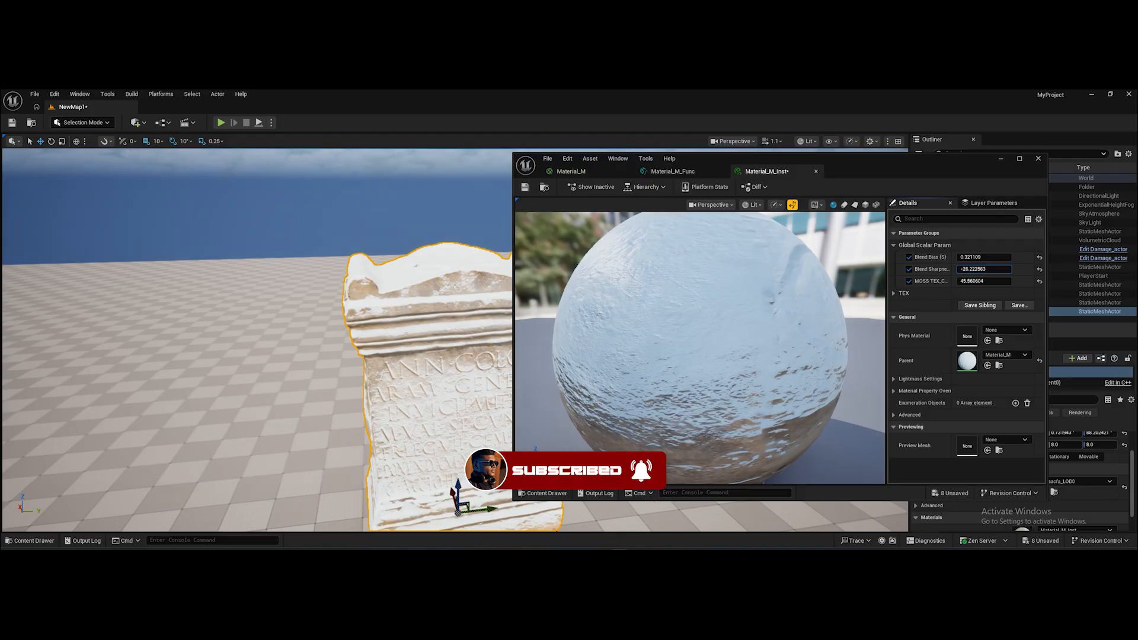
left_click(1002, 158)
Examine the snow coverage on the pillar's top, inscription and side from several angles and distances
key("f")
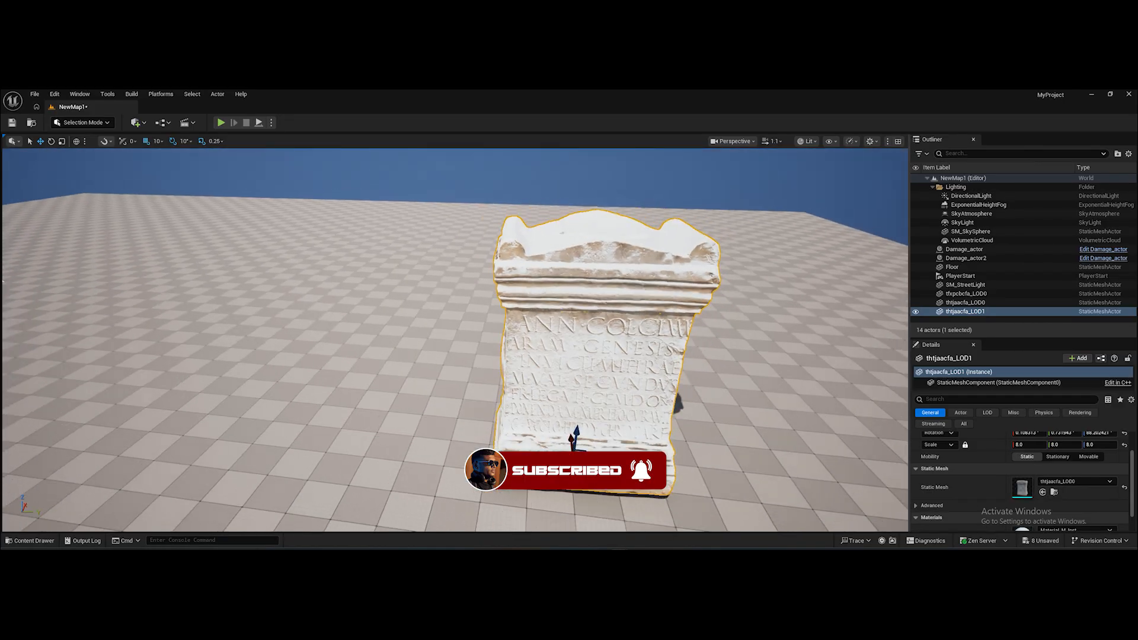
right_click_drag(455, 341, 484, 232)
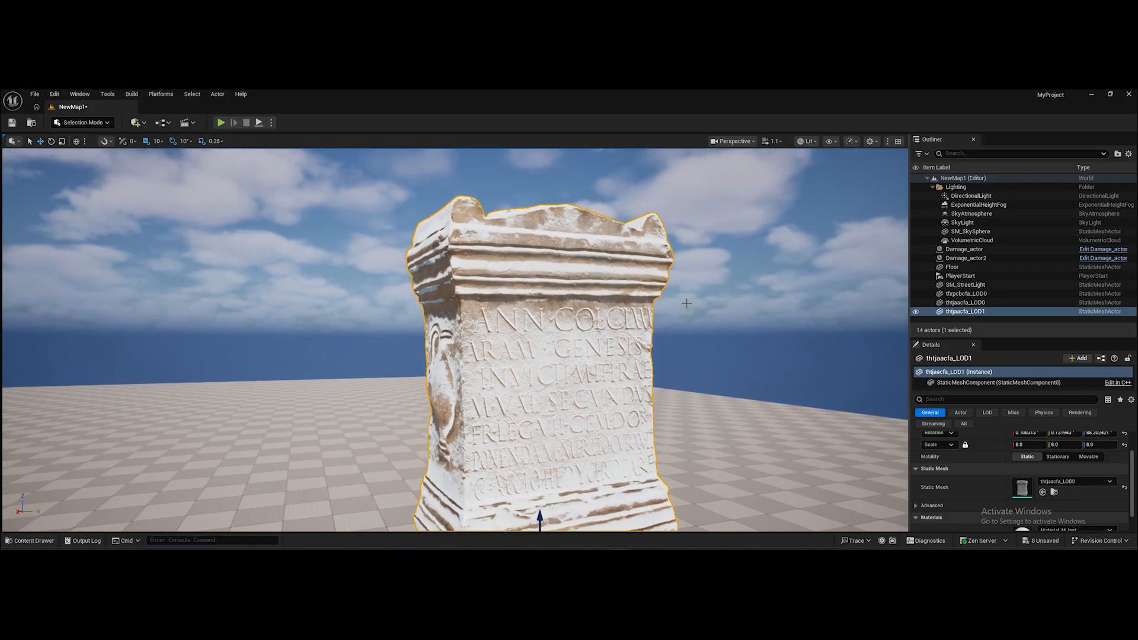
left_click(688, 356)
key("w")
right_click_drag(689, 356, 582, 420)
key("s")
key("e")
key("w")
mouse_move(455, 340)
right_mouse_down()
mouse_move(470, 340)
mouse_move(393, 349)
mouse_move(457, 348)
right_mouse_up()
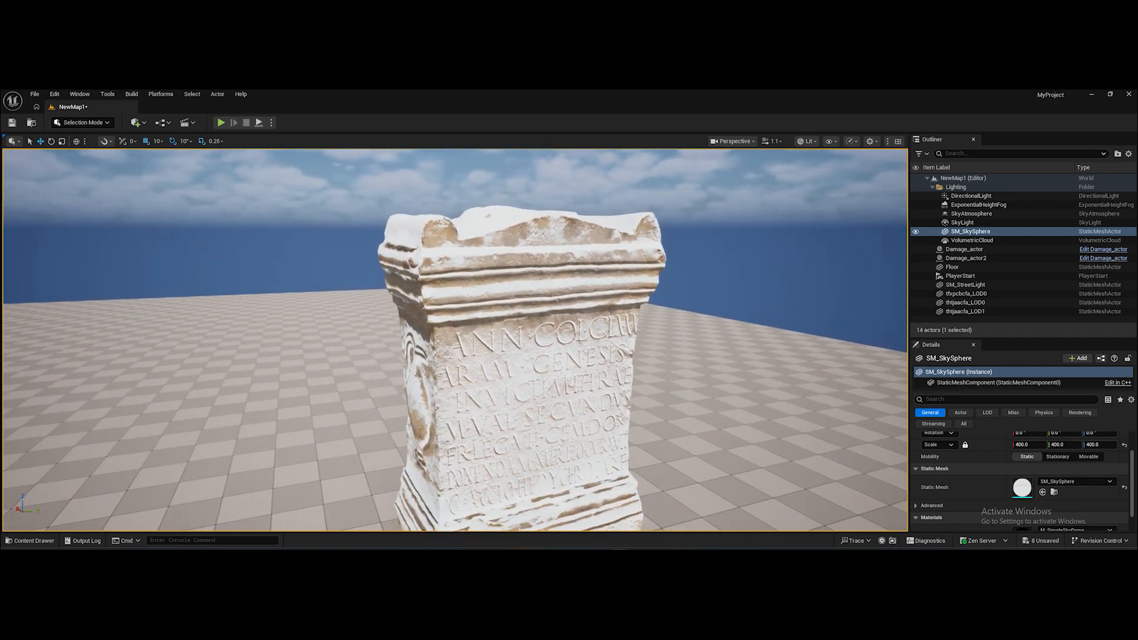
Open Material_M in a maximized editor and move the Material_M_Func node down closer to the material's output node
left_click(31, 541)
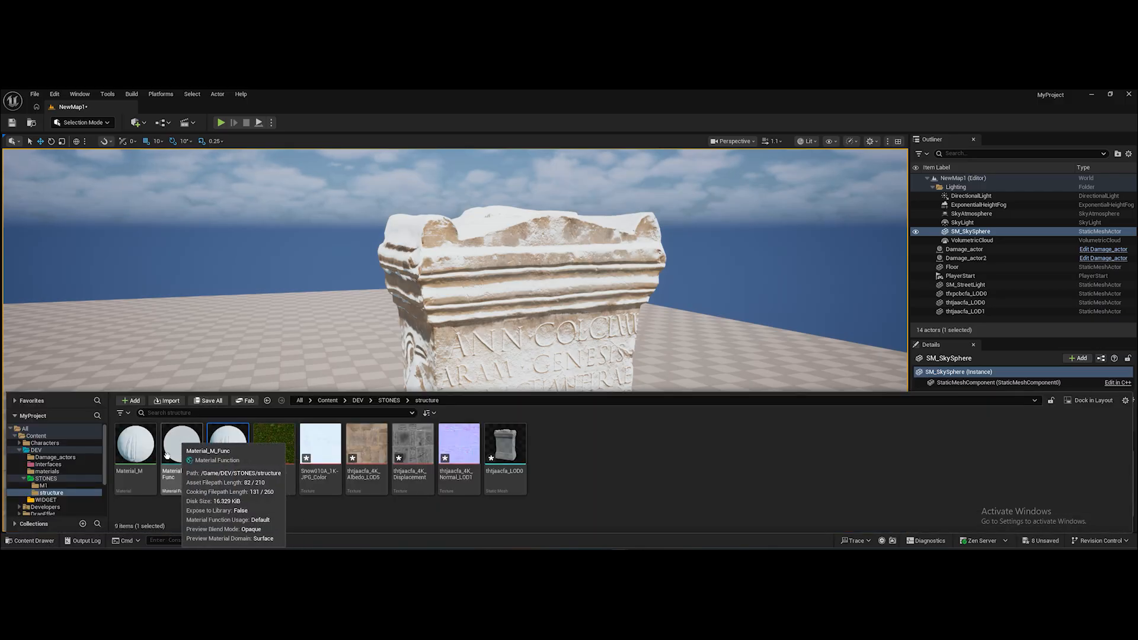
double_click(136, 448)
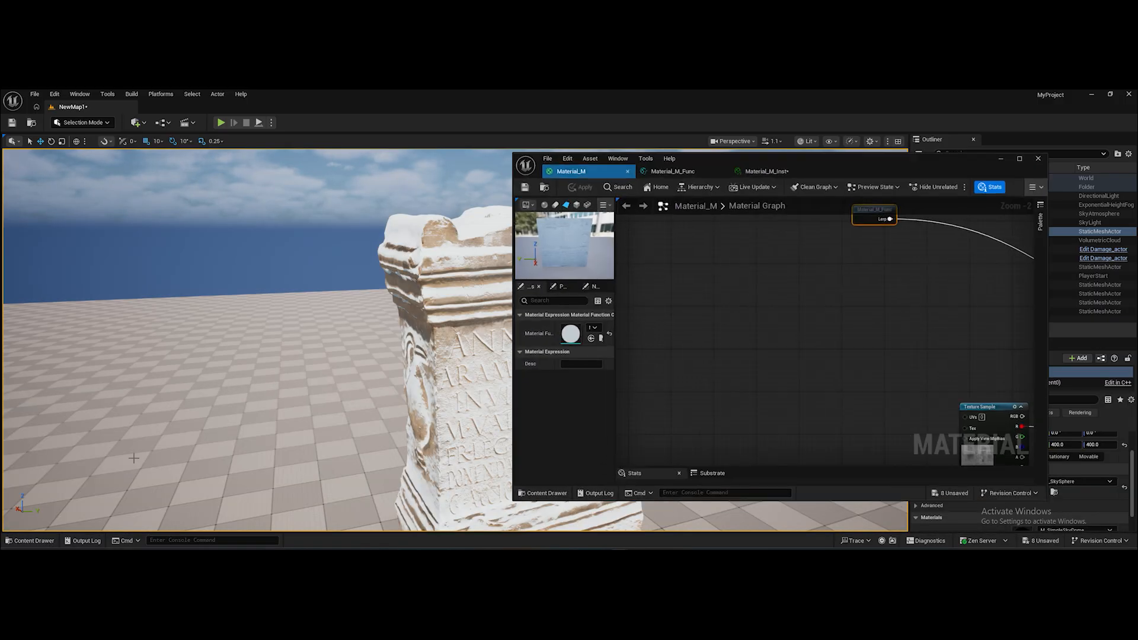
double_click(862, 159)
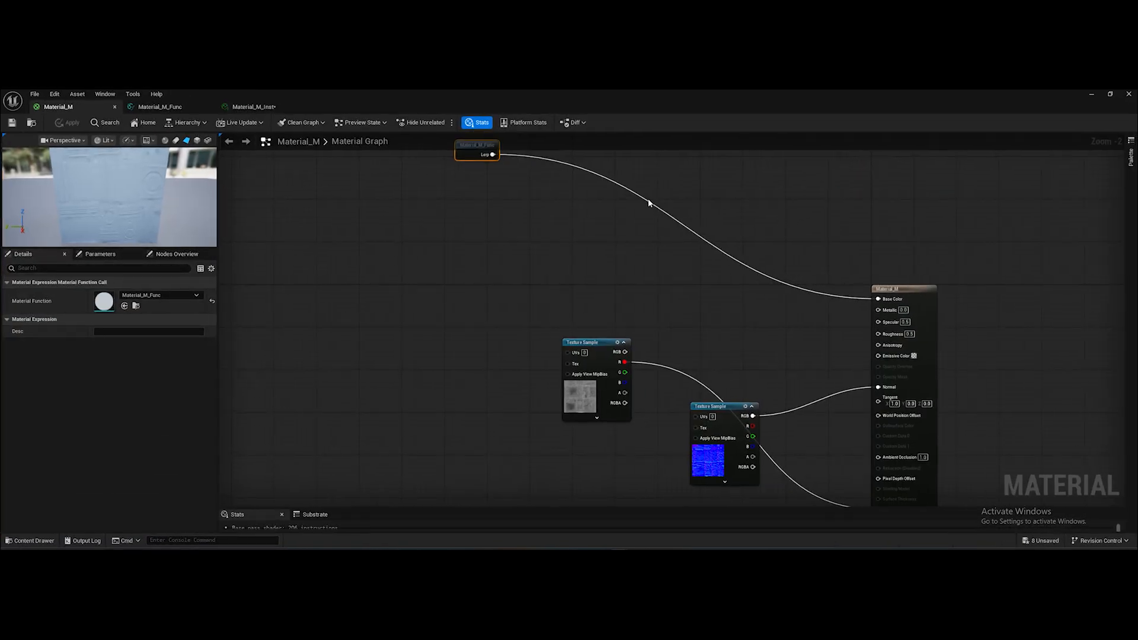
right_click_drag(482, 204, 515, 293)
left_click_drag(503, 246, 565, 309)
right_click_drag(675, 324, 642, 256)
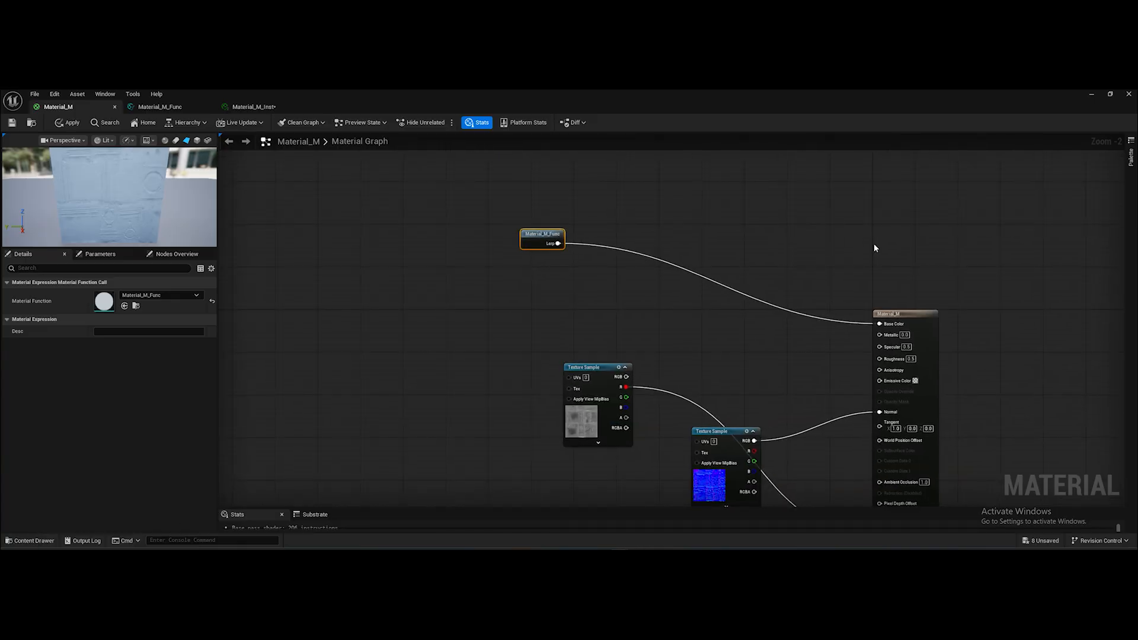
Try placing a second Material_M_Func node in the Material_M graph, inspect its inner network, and delete the duplicate node
left_click(33, 541)
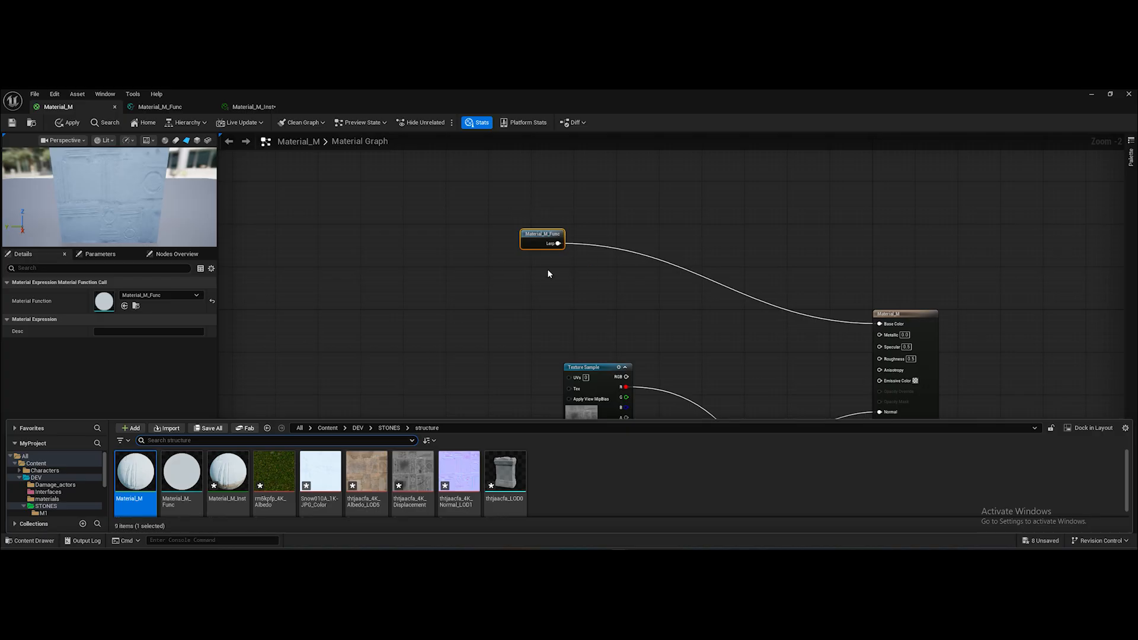
left_click_drag(181, 475, 340, 258)
double_click(354, 268)
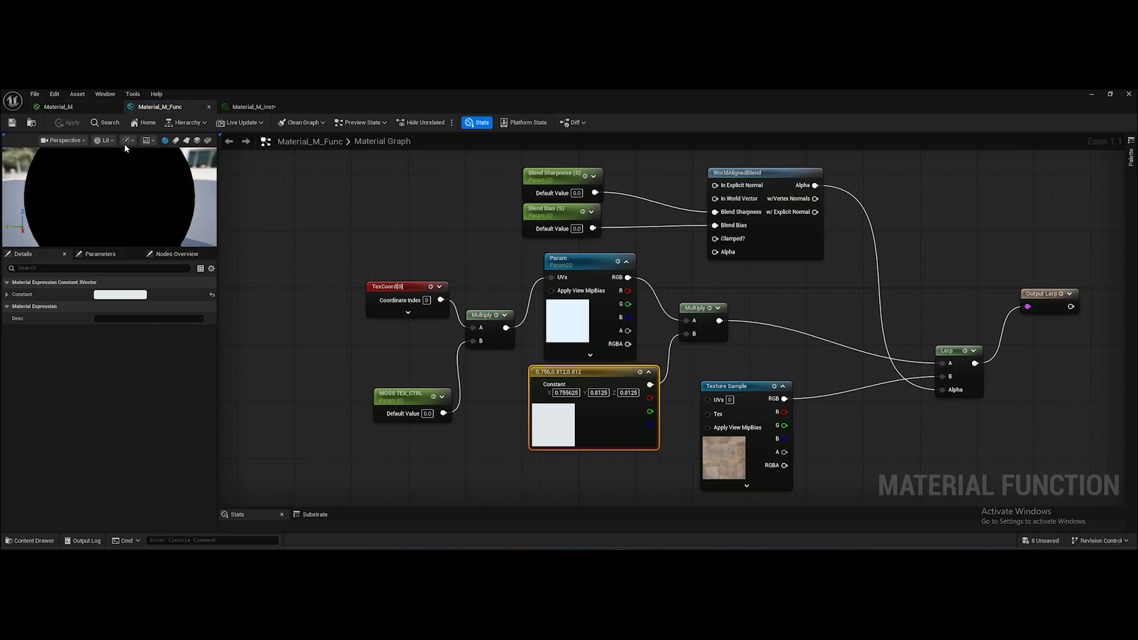
left_click(49, 105)
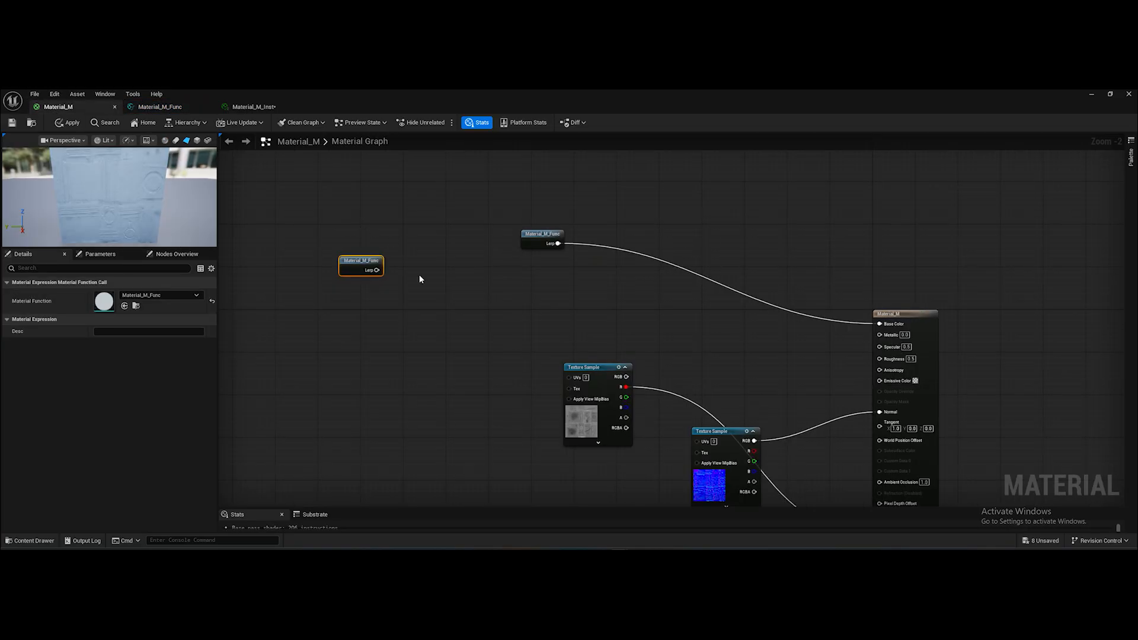
key("Delete")
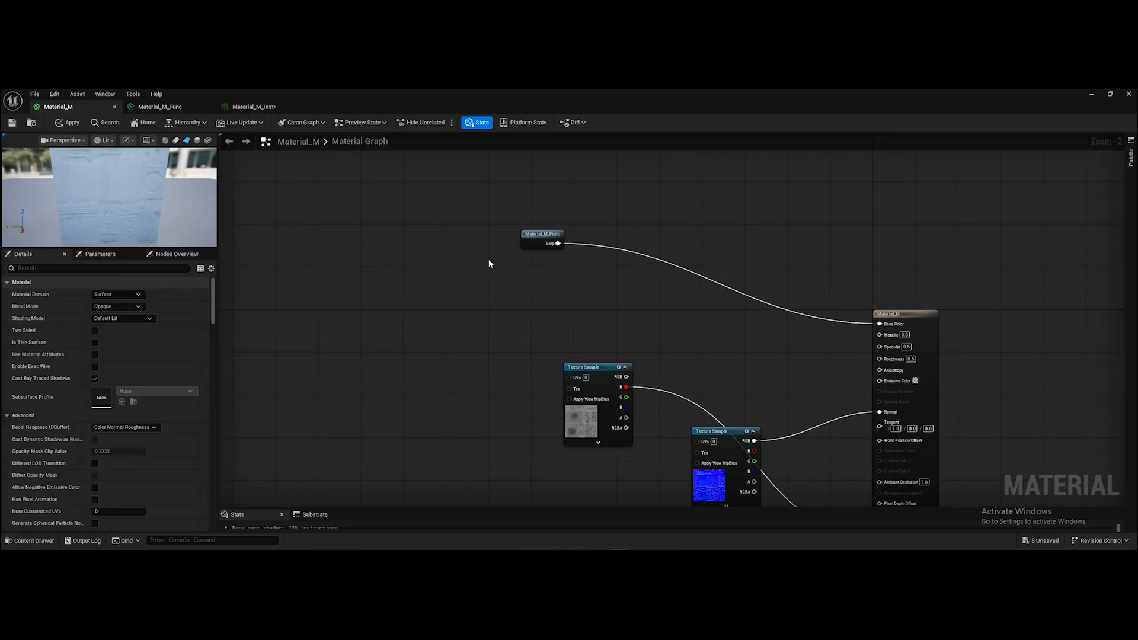
Align the Material_M_Func node with Base Color, move the displacement Texture Sample down away from it, and open the function
left_click_drag(526, 235, 576, 293)
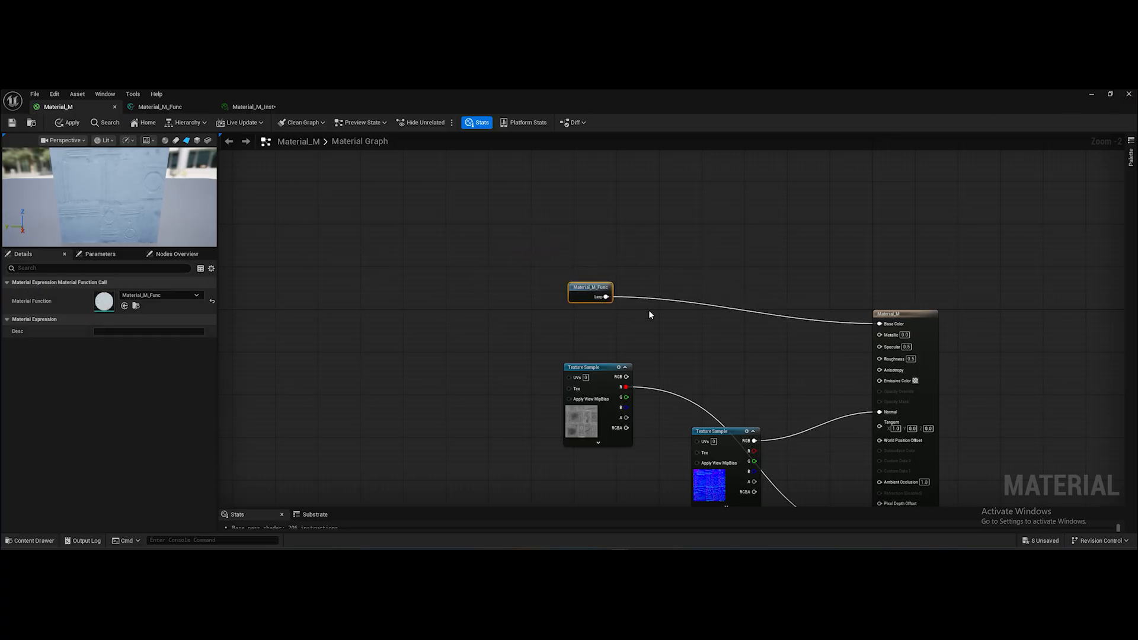
scroll(590, 338, "up", 2)
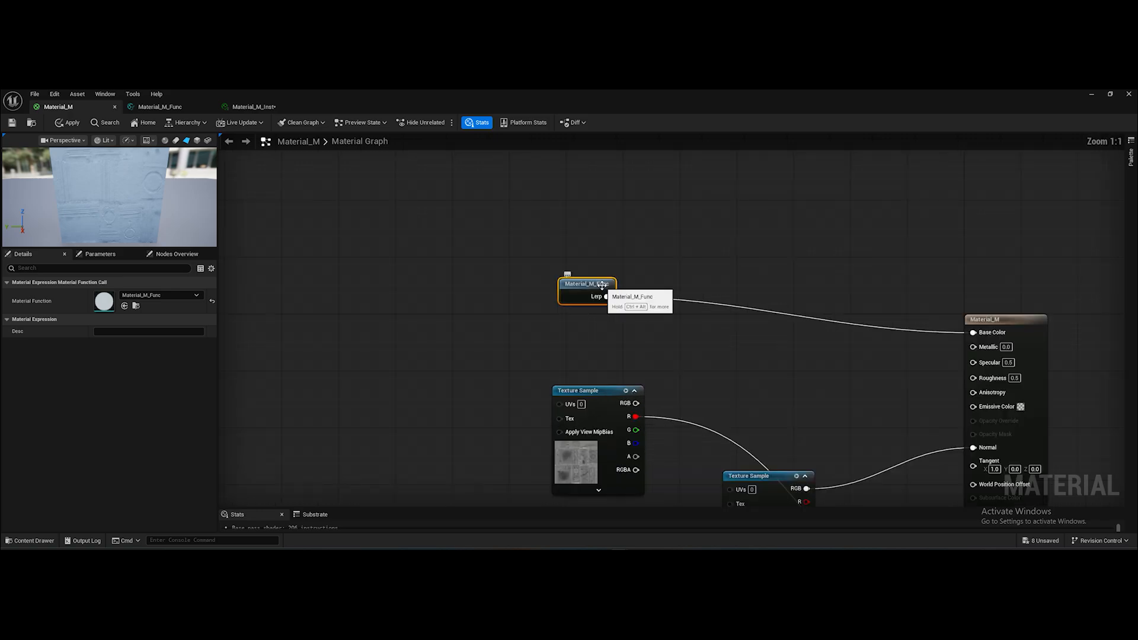
right_click_drag(542, 309, 528, 323)
left_click_drag(554, 298, 611, 333)
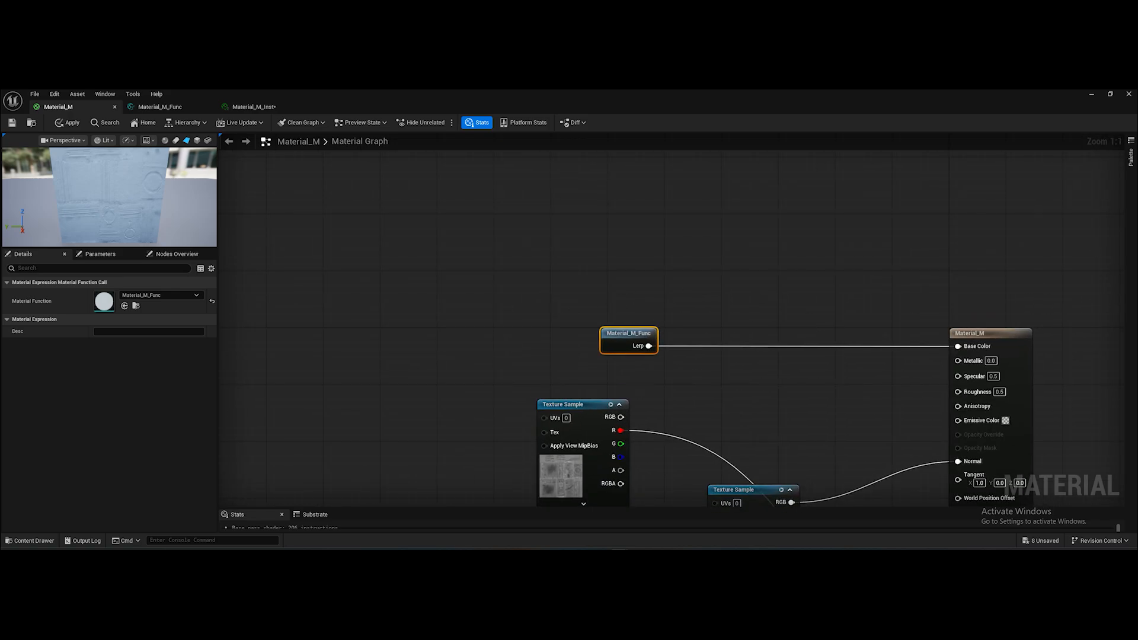
right_click_drag(641, 384, 648, 330)
left_click_drag(587, 366, 574, 422)
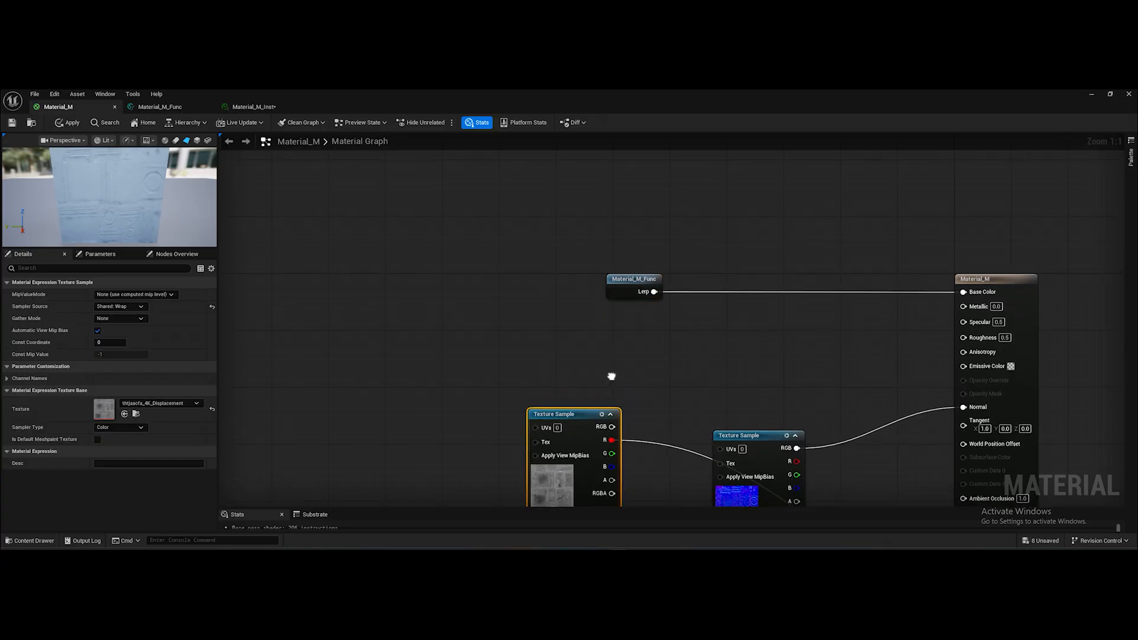
right_click_drag(613, 379, 503, 323)
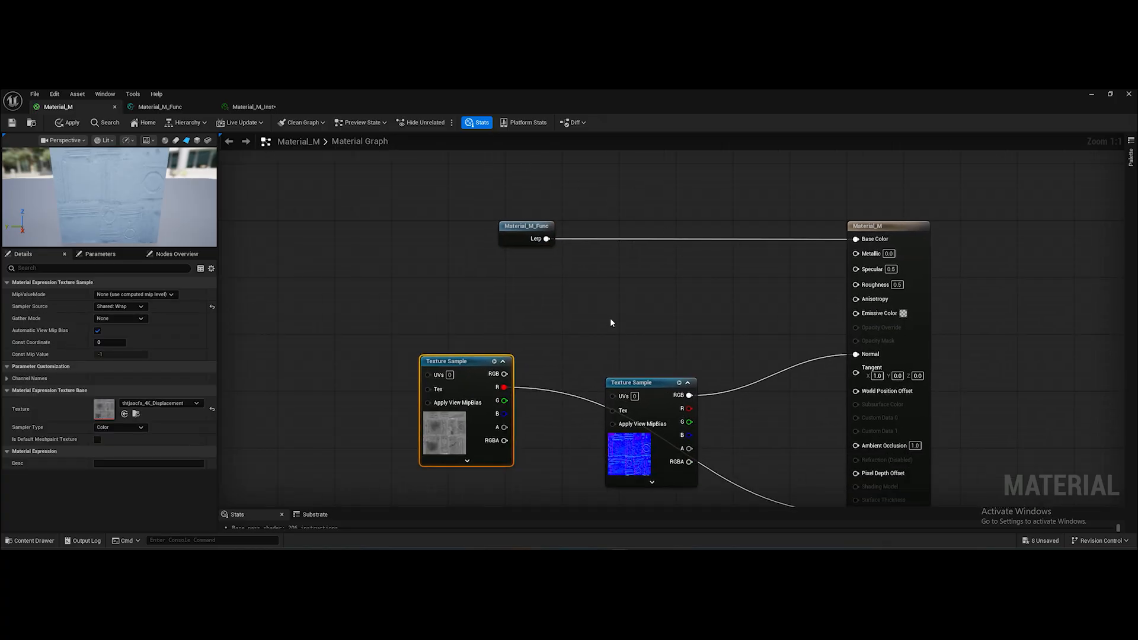
double_click(526, 226)
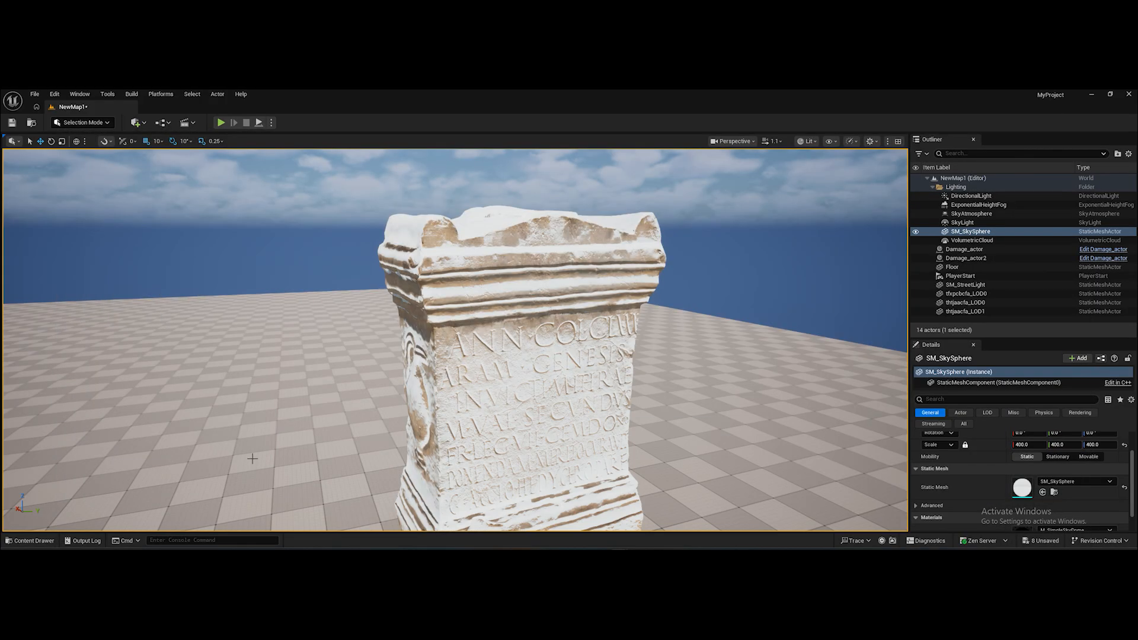
Review the finished snow-covered pillar in the level from its front and side, and look over the assets in the structure folder
right_click_drag(252, 459, 315, 487)
key("s")
key("w")
key("a")
key("s")
key("a")
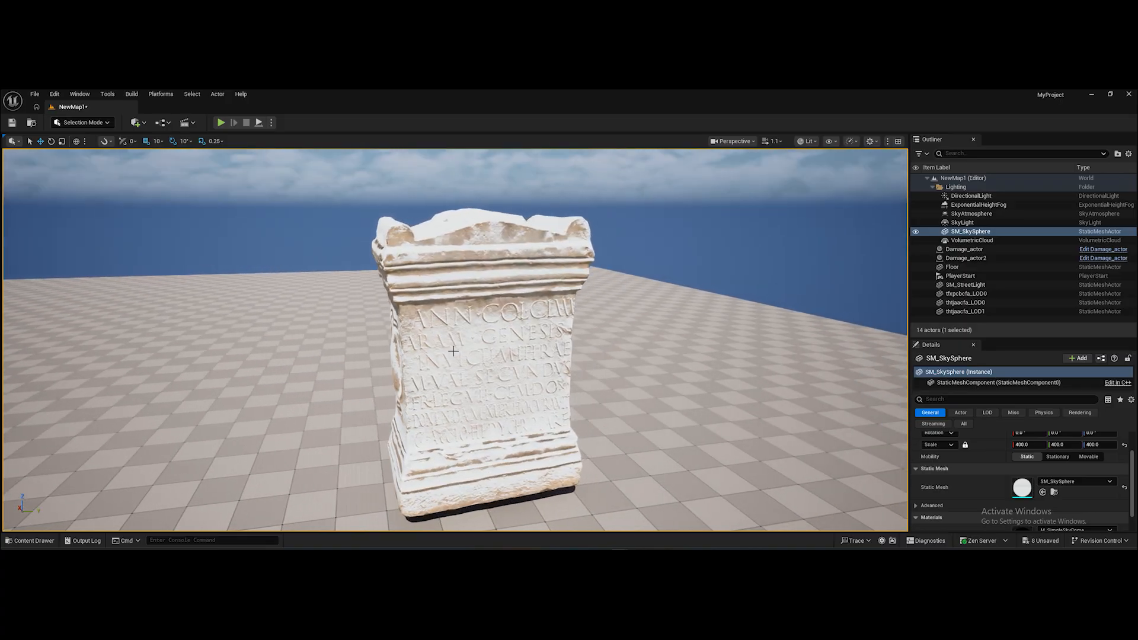
left_click(12, 543)
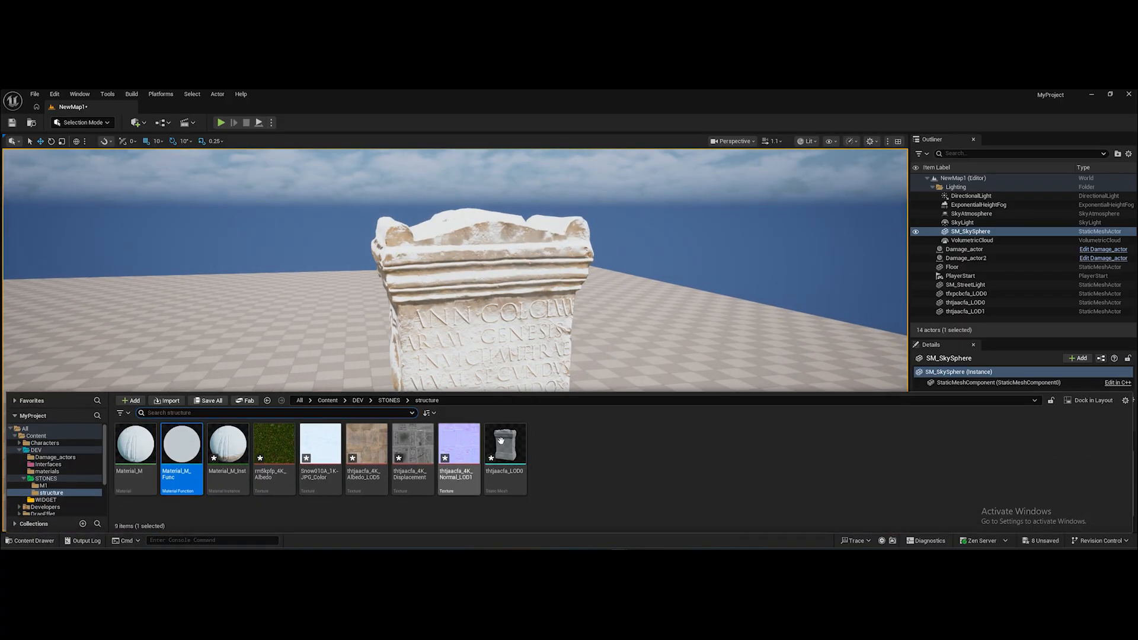
right_click_drag(501, 355, 477, 311)
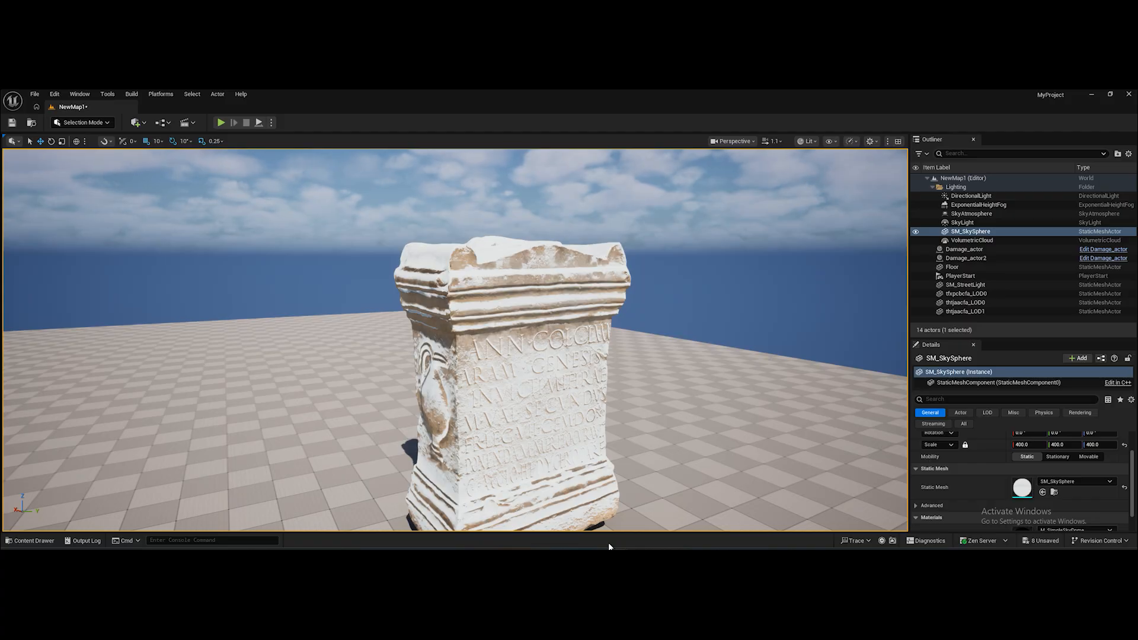
right_click_drag(644, 292, 630, 308)
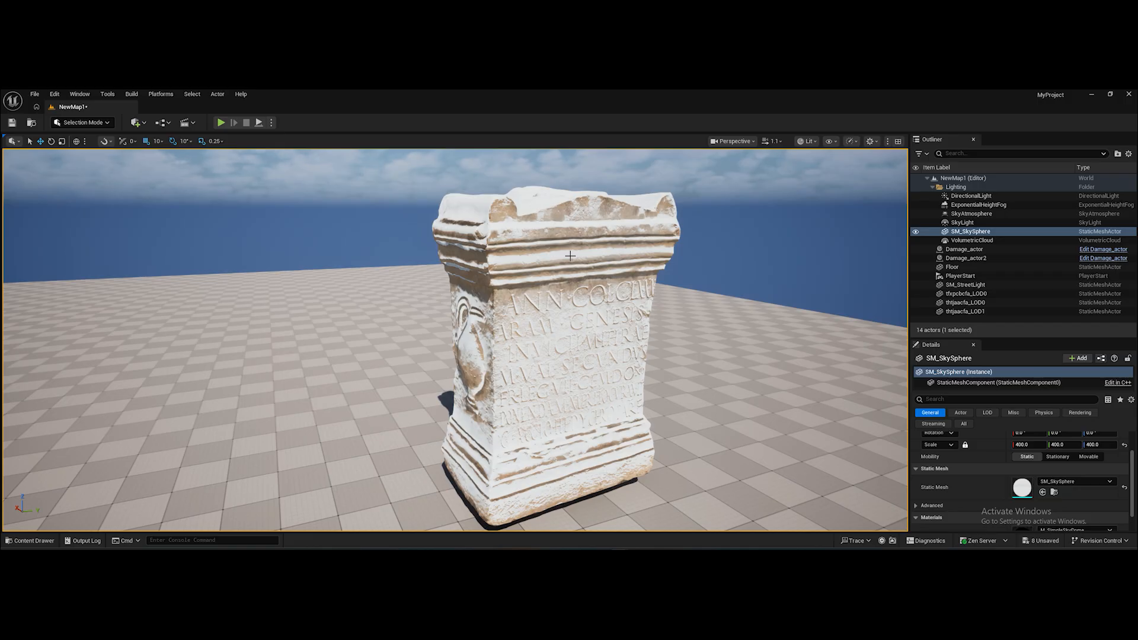
right_click_drag(571, 256, 541, 252)
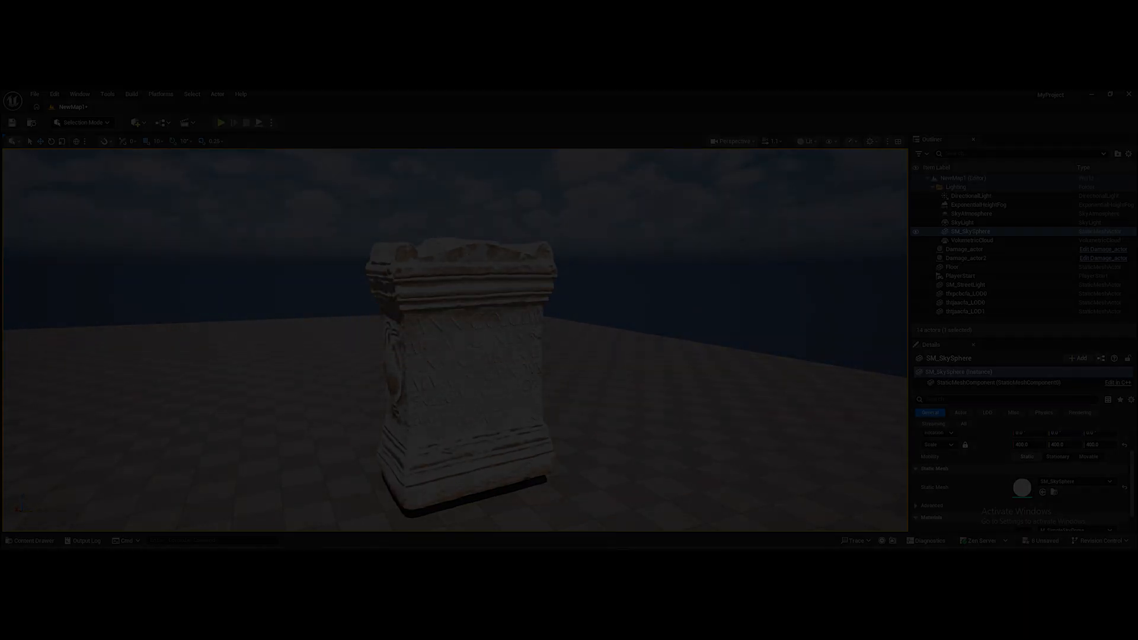